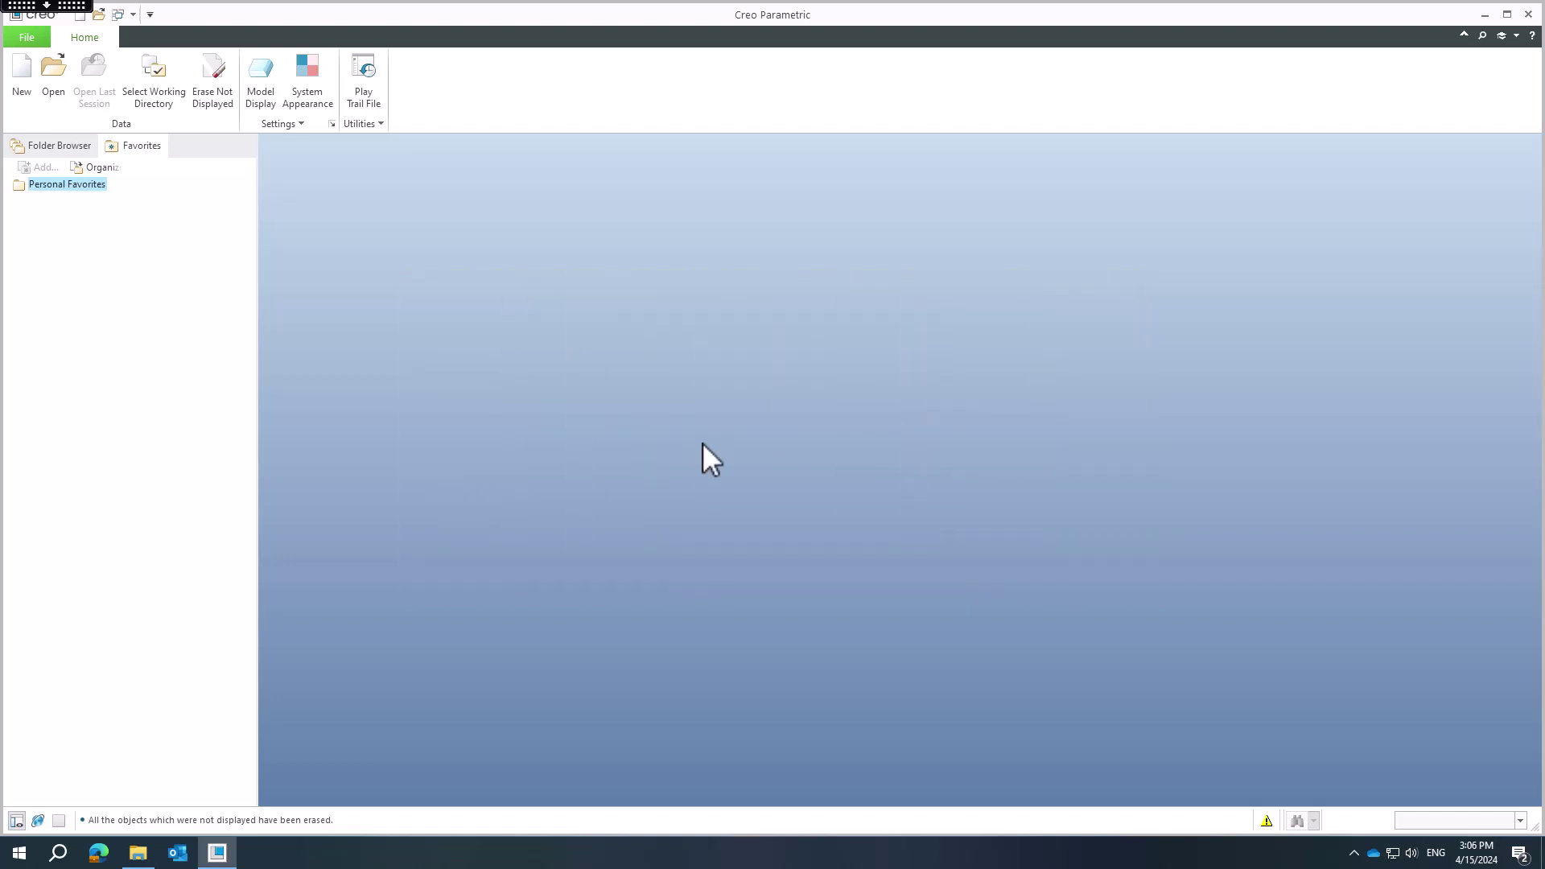
- Create a new solid part named sweep01
{"action": "key", "text": "ctrl+n"}
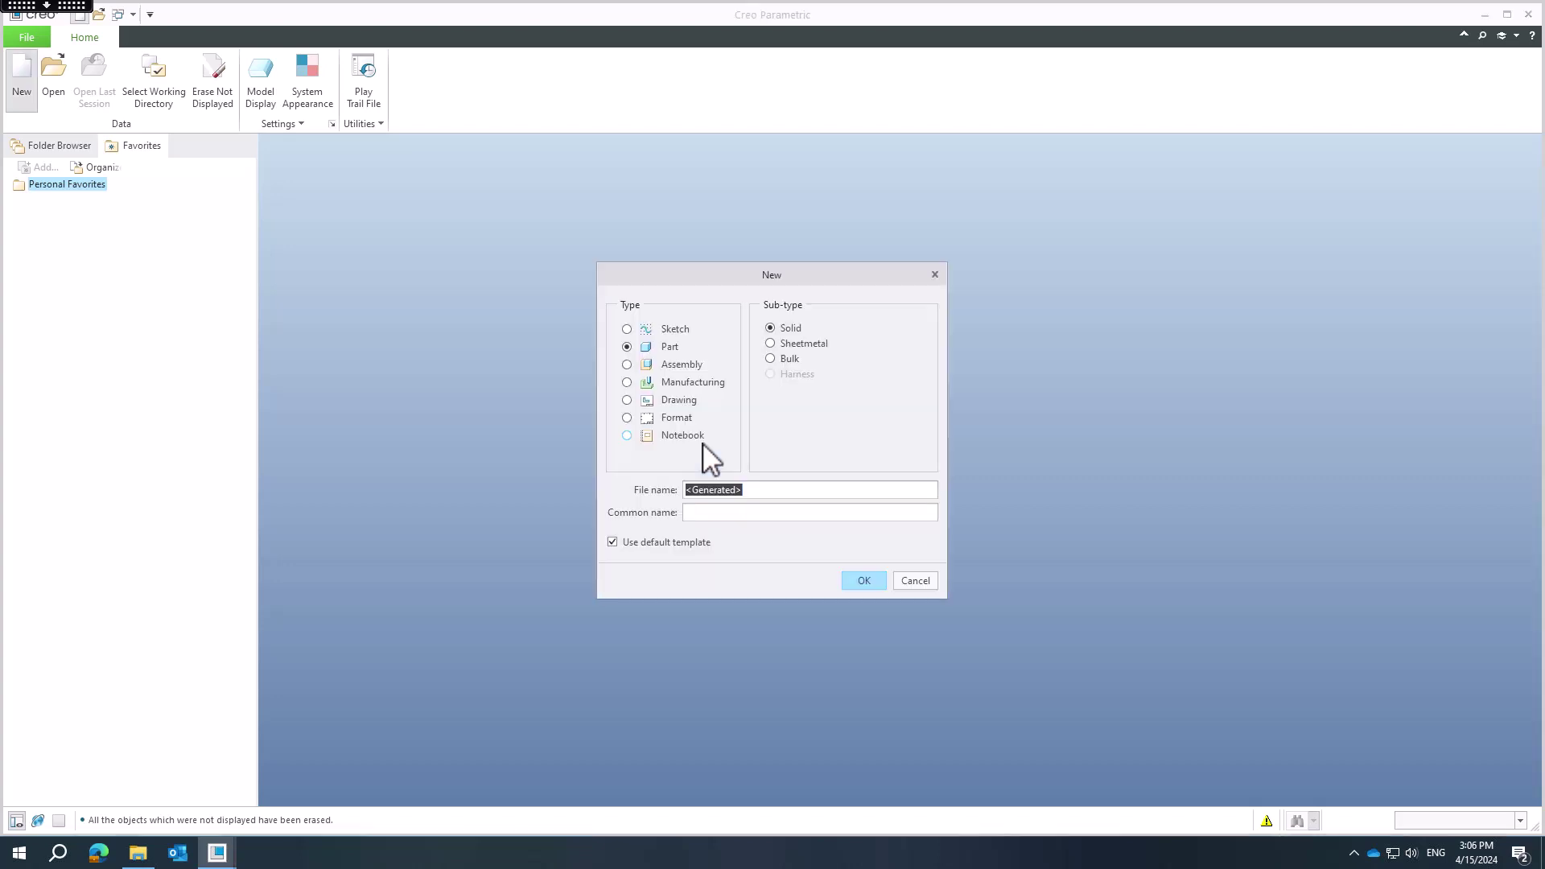
{"action": "type", "text": "sweep01"}
{"action": "key", "text": "Return"}
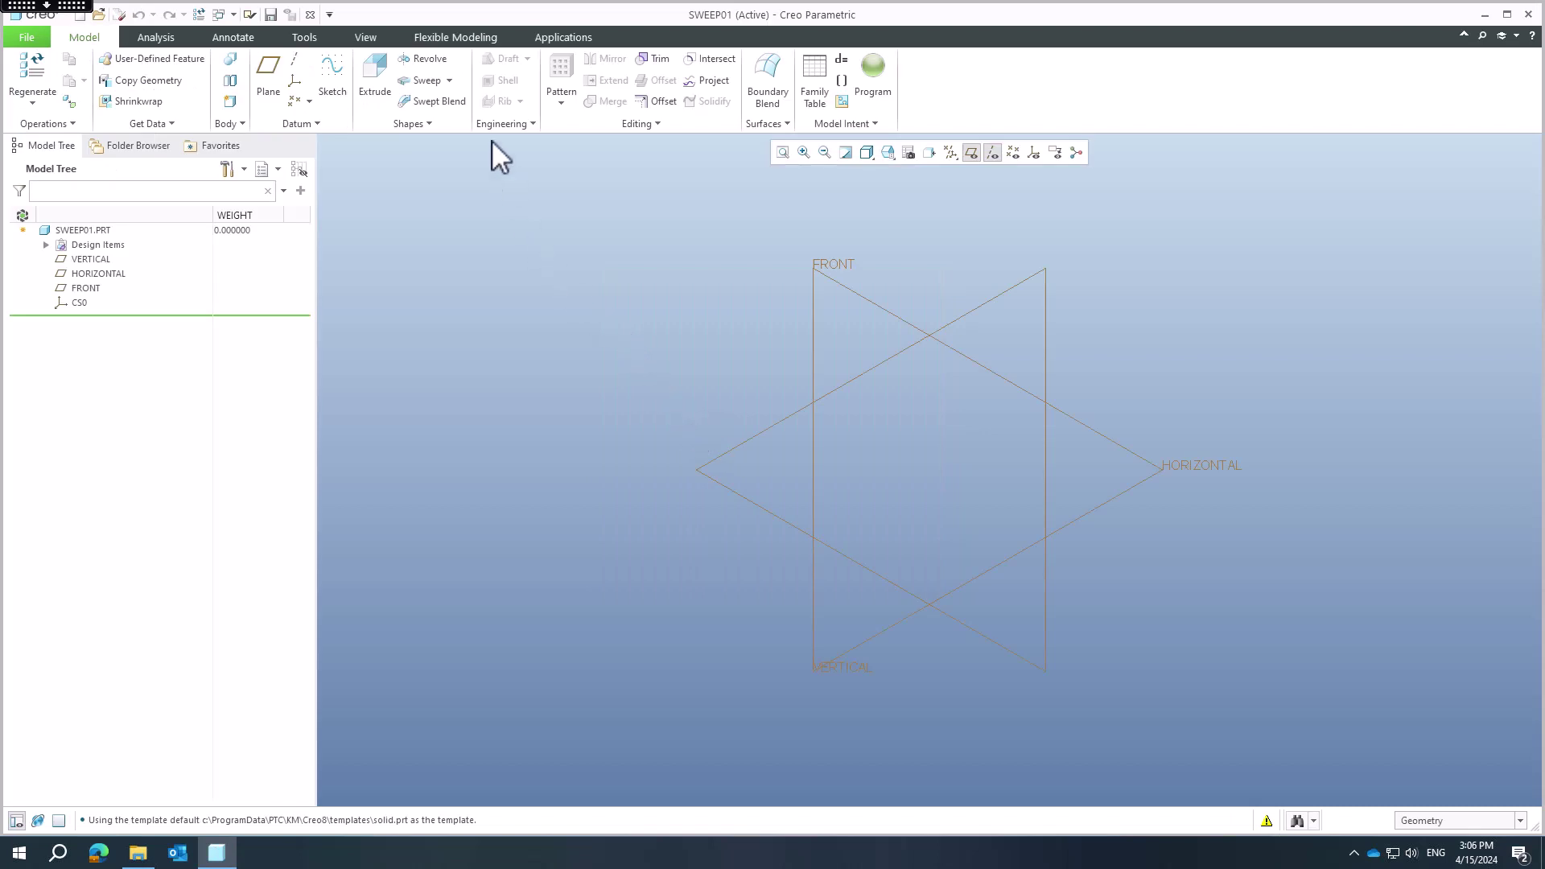
- Start a Revolve feature in the new part
{"action": "left_click", "coordinate": [449, 82]}
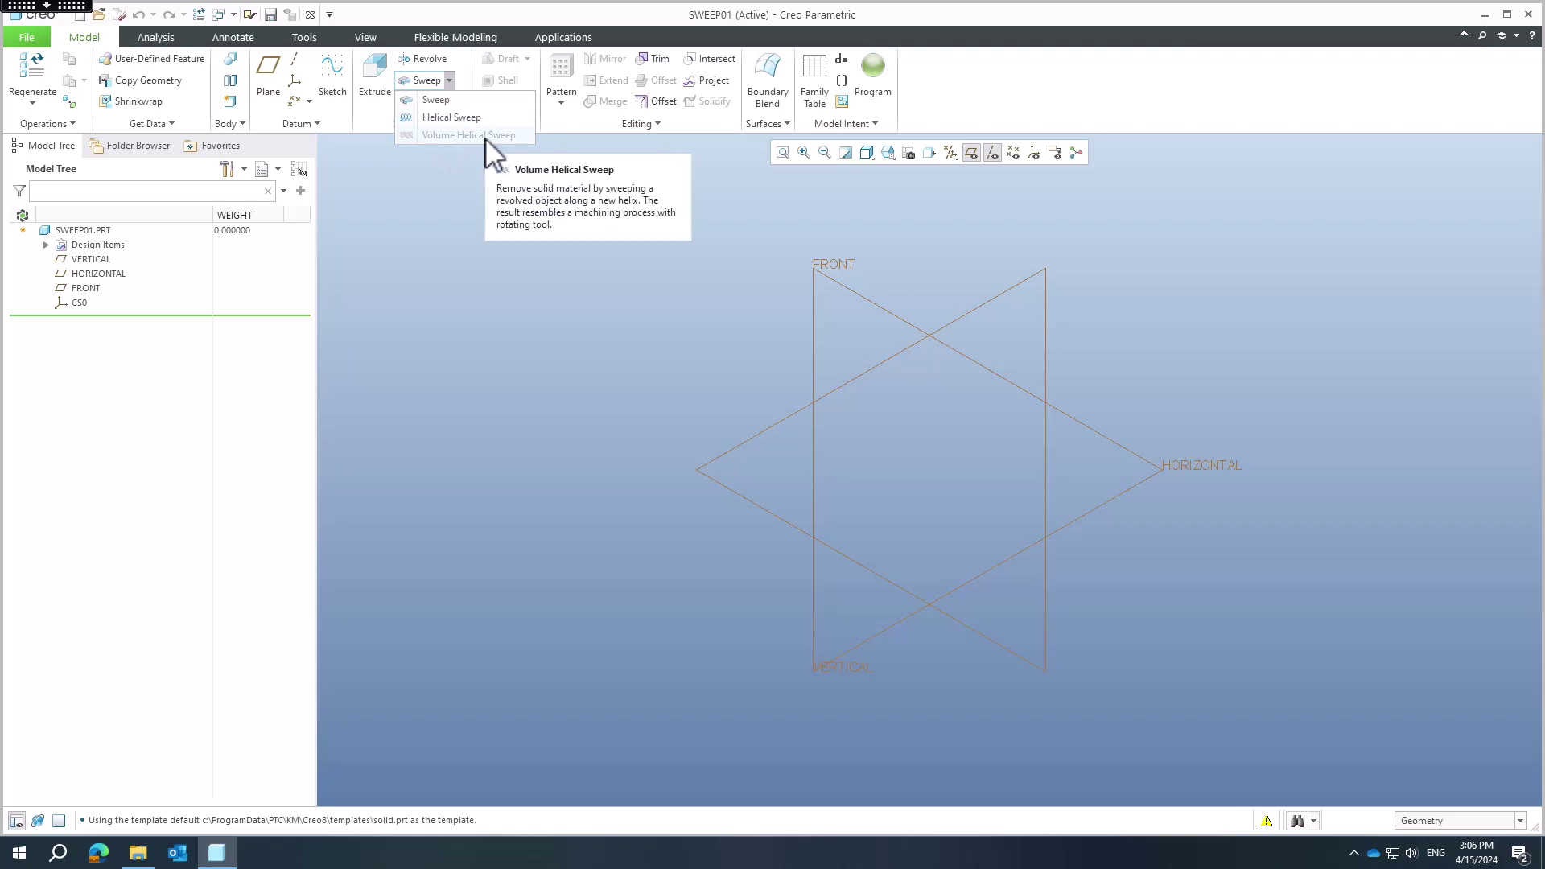
{"action": "left_click", "coordinate": [475, 300]}
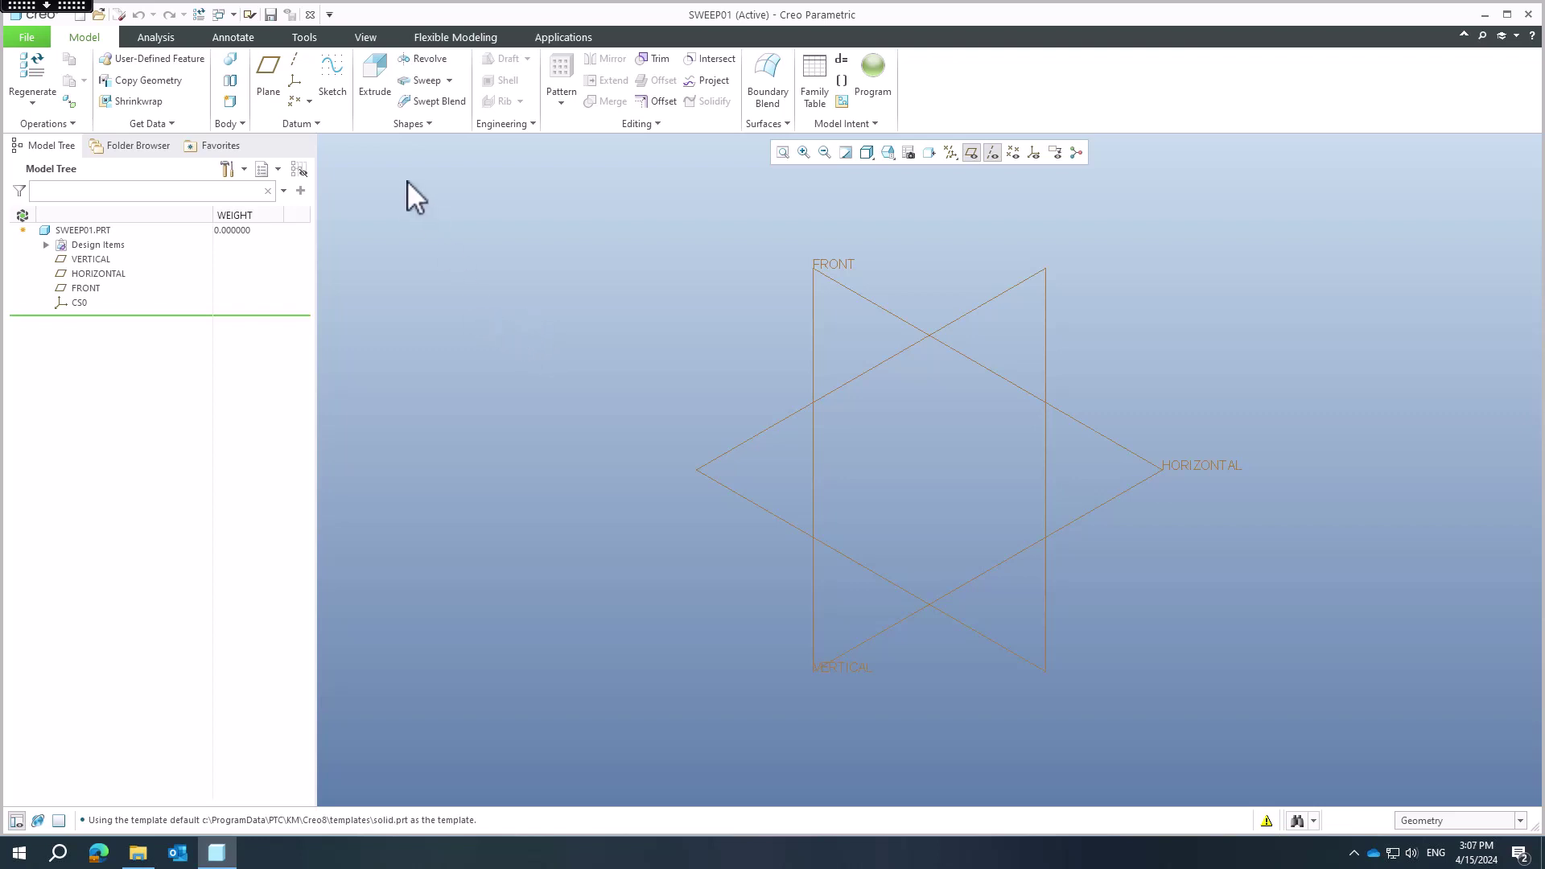
{"action": "left_click", "coordinate": [427, 59]}
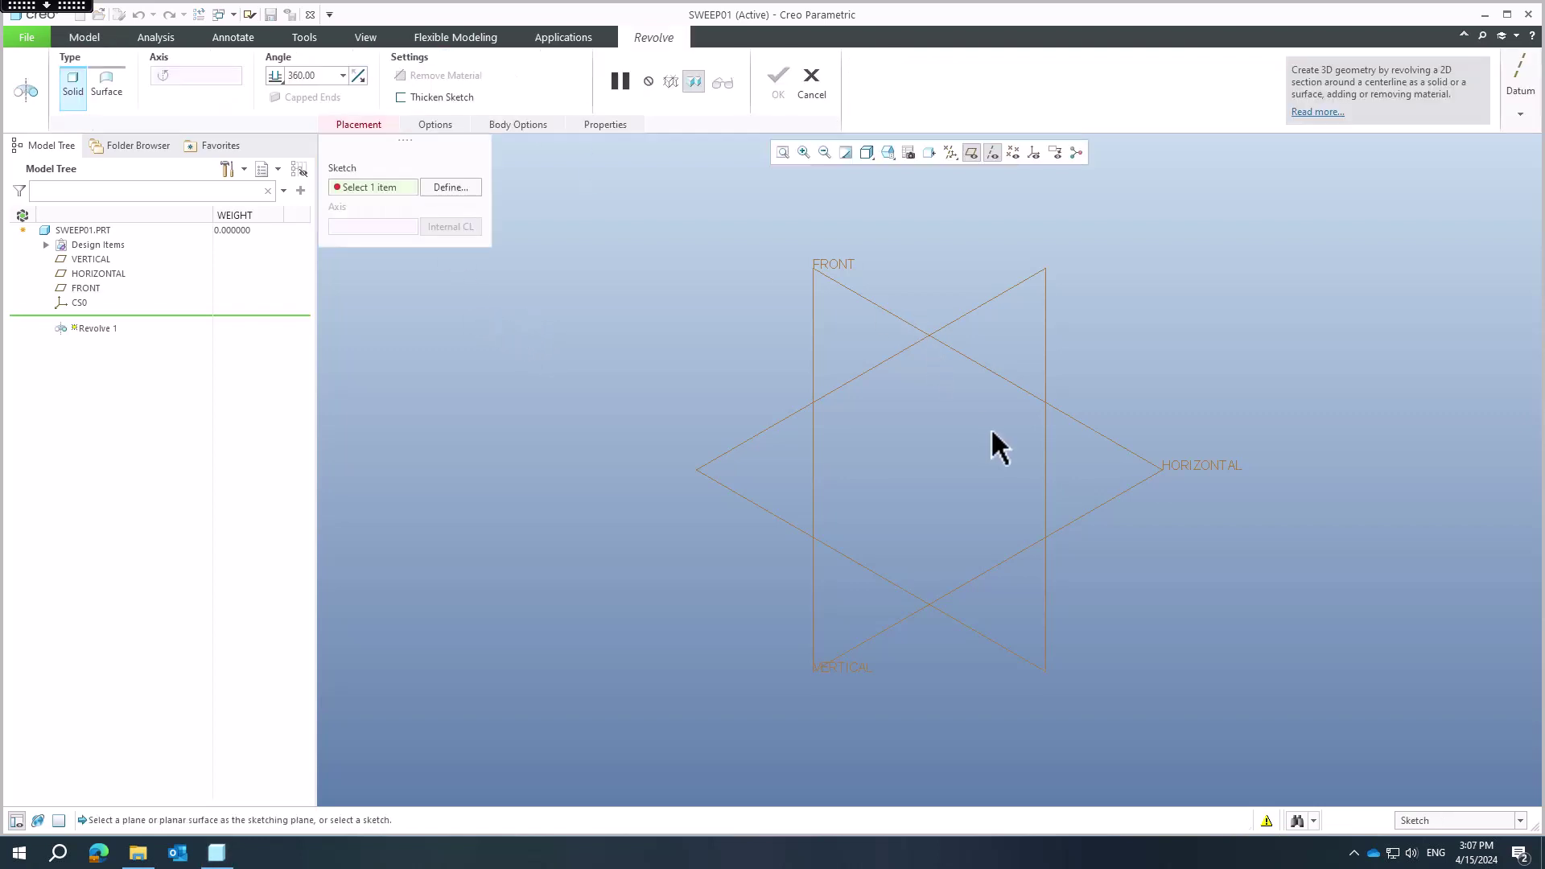
- On the VERTICAL plane, sketch a rectangle from the origin and a centerline along HORIZONTAL
{"action": "left_click", "coordinate": [979, 301]}
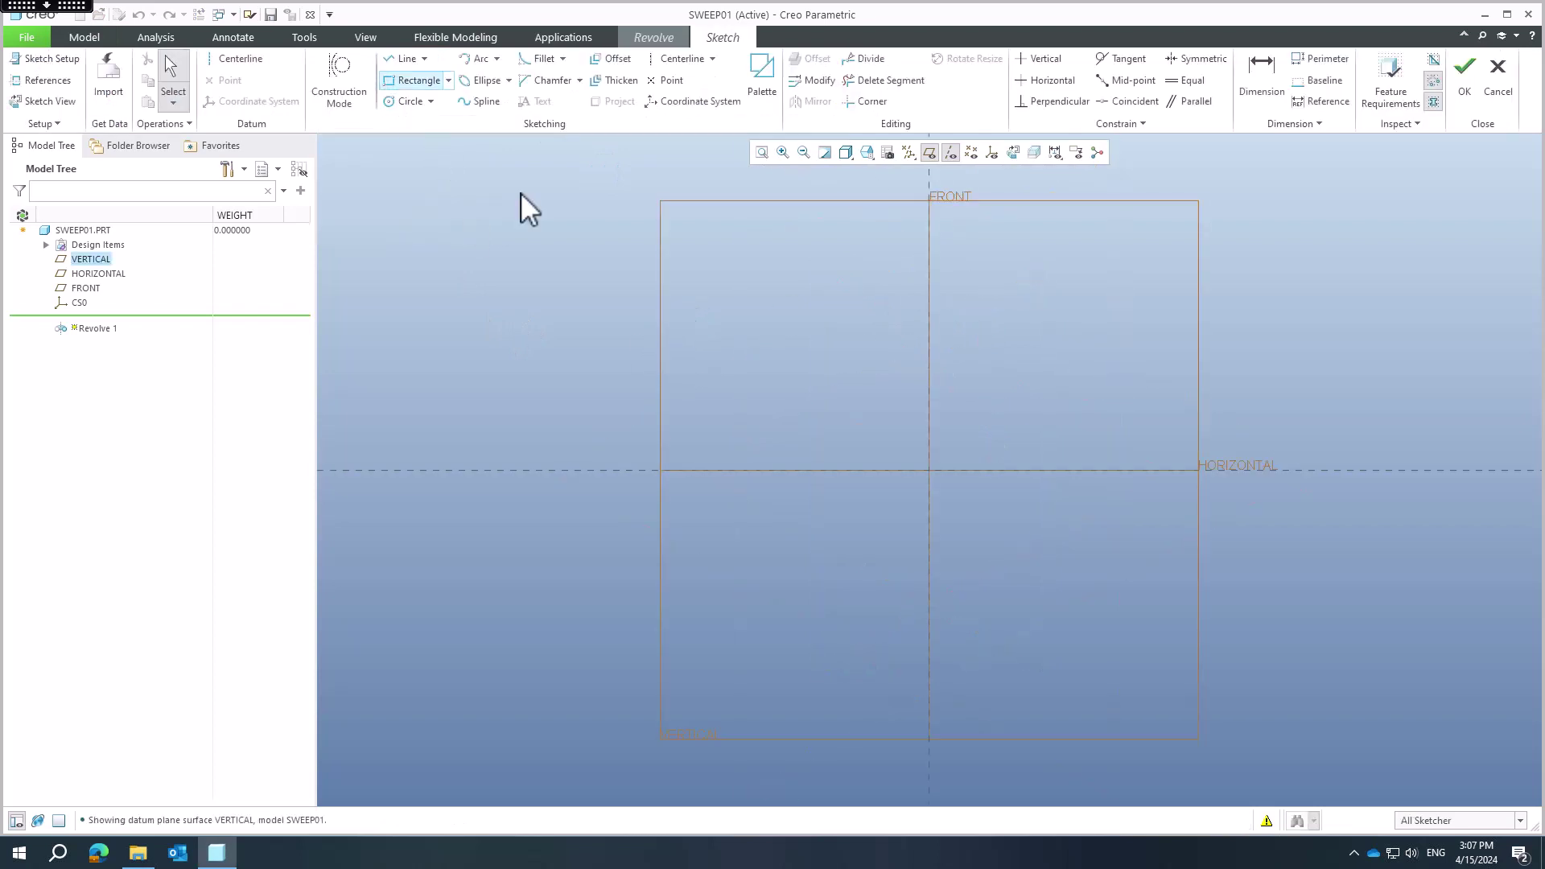
{"action": "left_click", "coordinate": [414, 81]}
{"action": "left_click", "coordinate": [929, 471]}
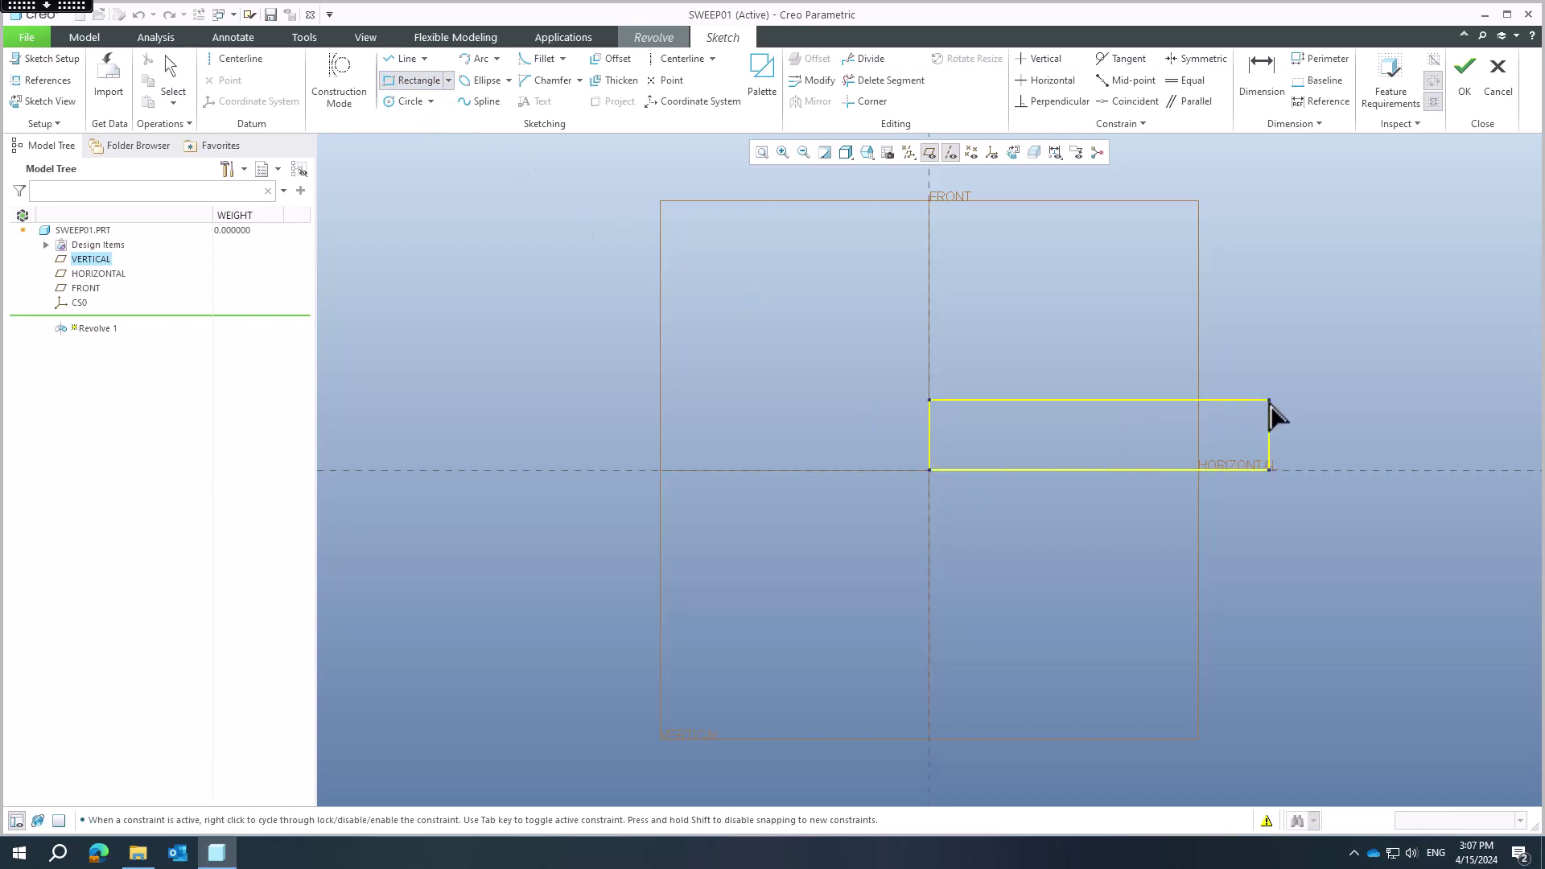
{"action": "left_click", "coordinate": [1269, 401]}
{"action": "middle_click", "coordinate": [1165, 355]}
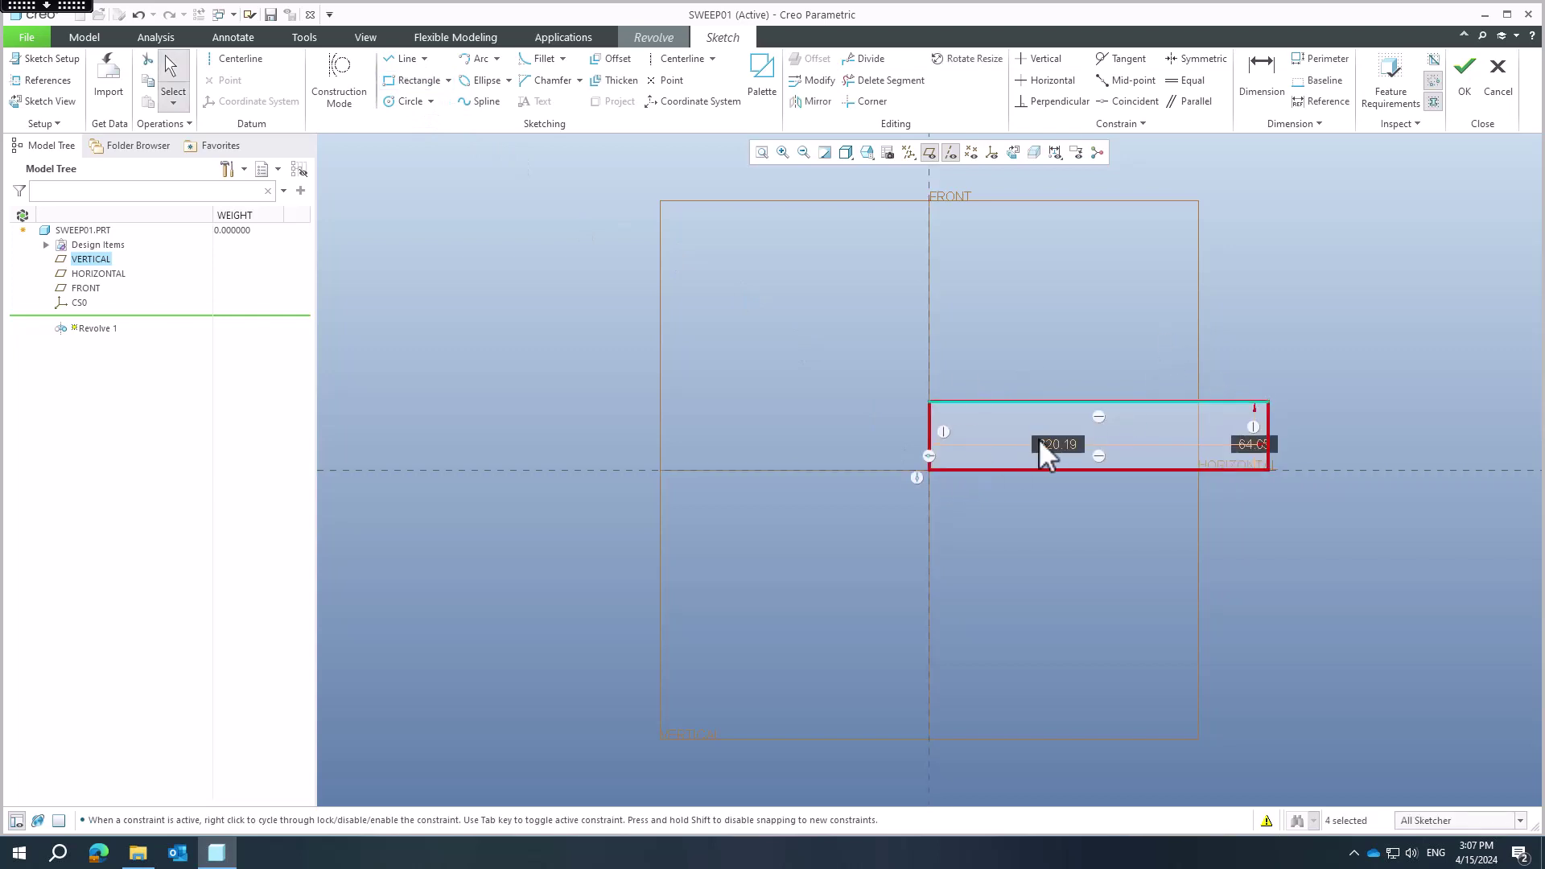
{"action": "left_click", "coordinate": [236, 60]}
{"action": "left_click", "coordinate": [860, 475]}
{"action": "left_click", "coordinate": [931, 472]}
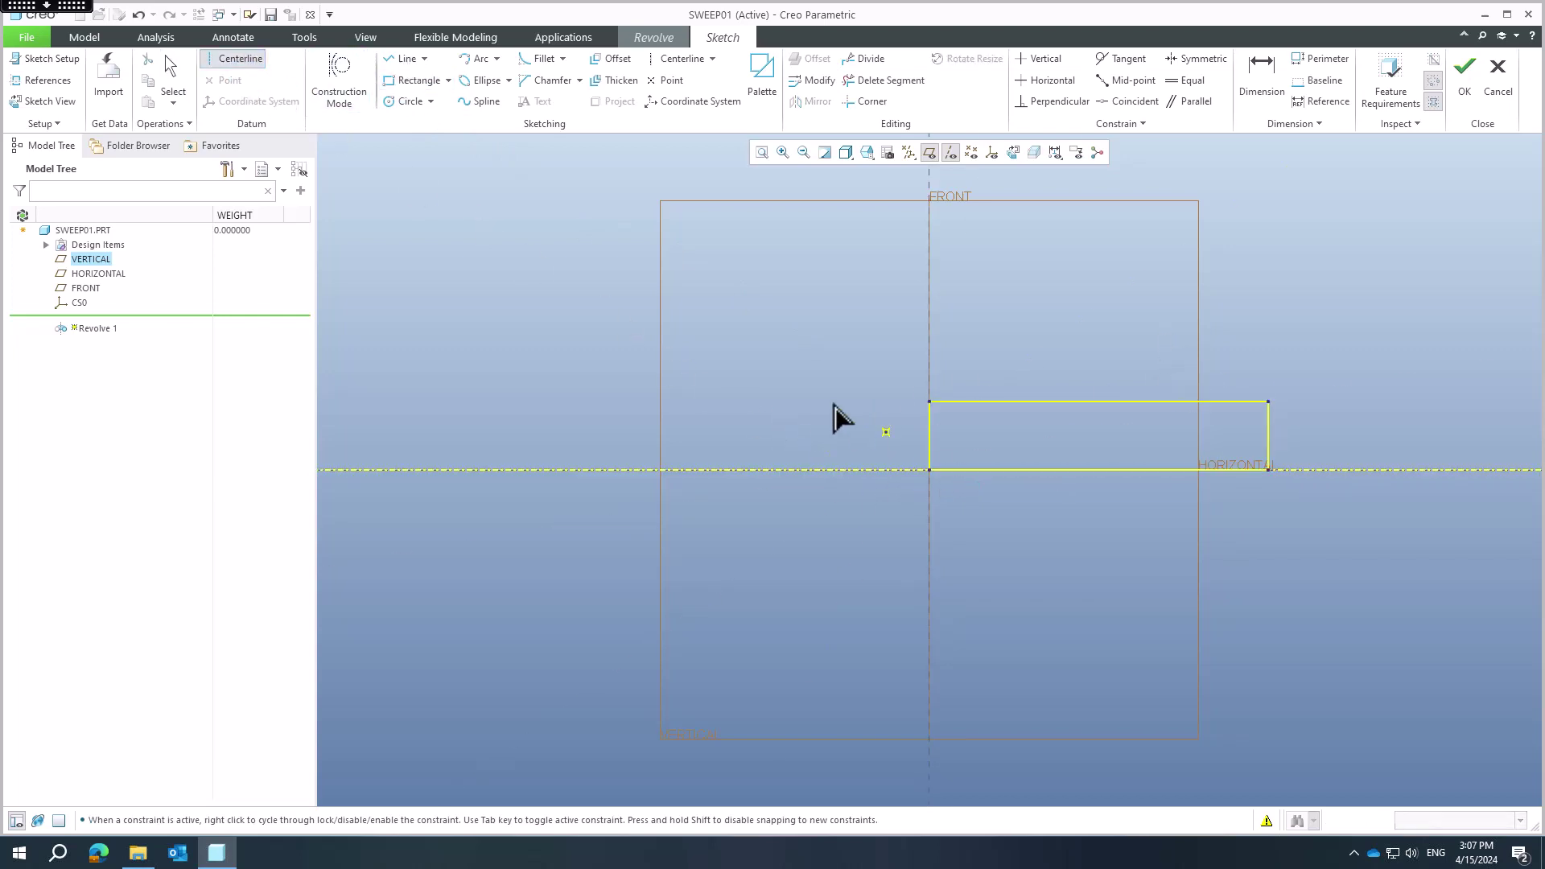
{"action": "left_click", "coordinate": [170, 69]}
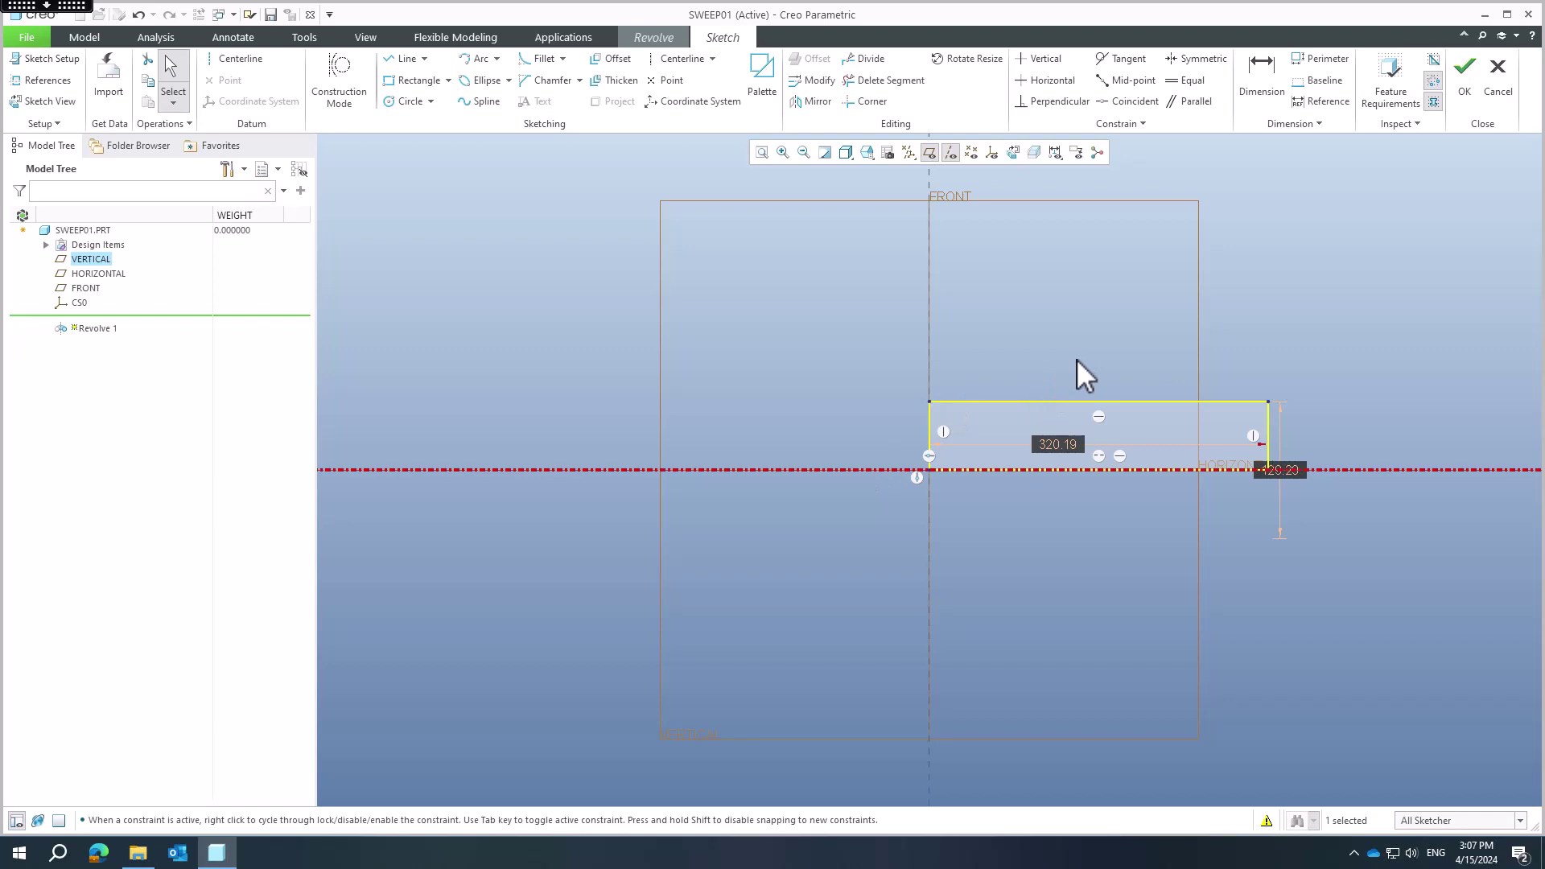
- Dimension the rectangle 300 long and 100 high, then finish the 360° revolved cylinder
{"action": "double_click", "coordinate": [1051, 445]}
{"action": "type", "text": "3"}
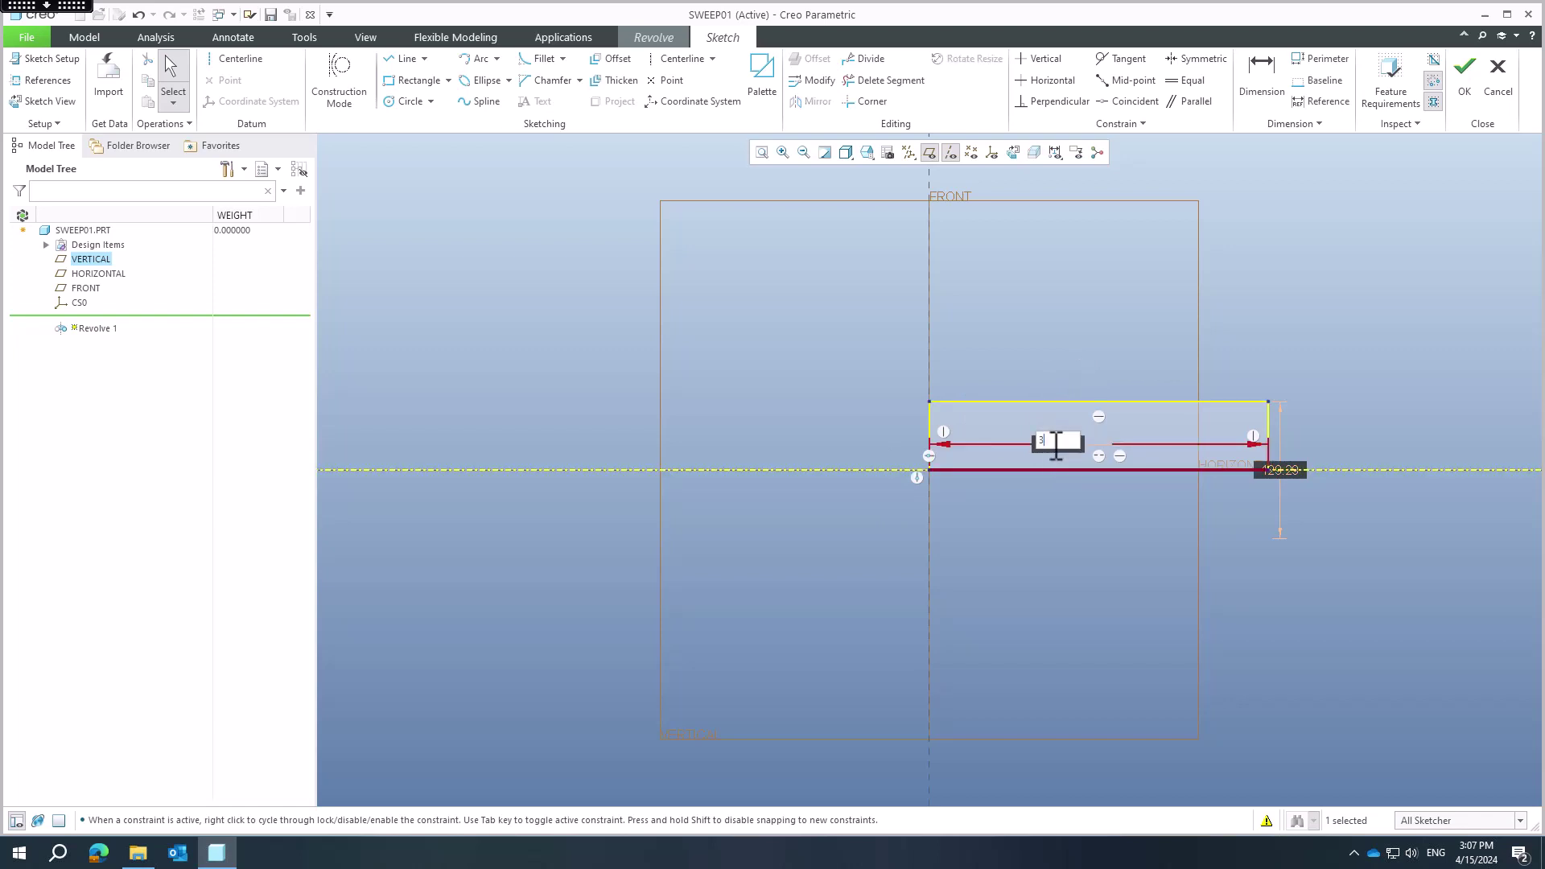
{"action": "type", "text": "00"}
{"action": "key", "text": "Return"}
{"action": "double_click", "coordinate": [1260, 469]}
{"action": "type", "text": "100"}
{"action": "key", "text": "Return"}
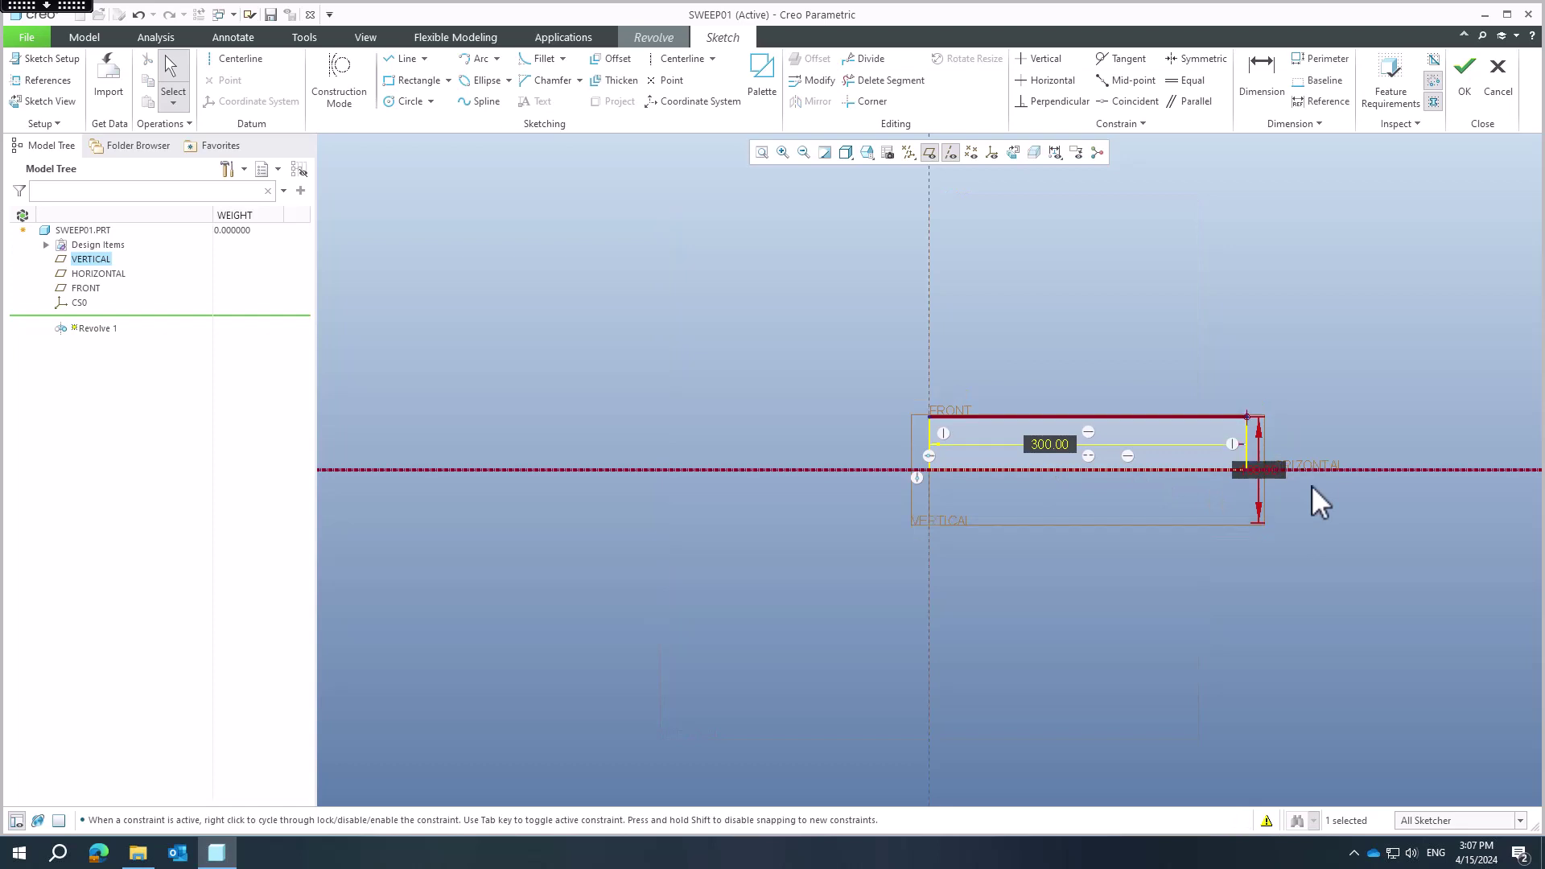
{"action": "left_click", "coordinate": [1465, 81]}
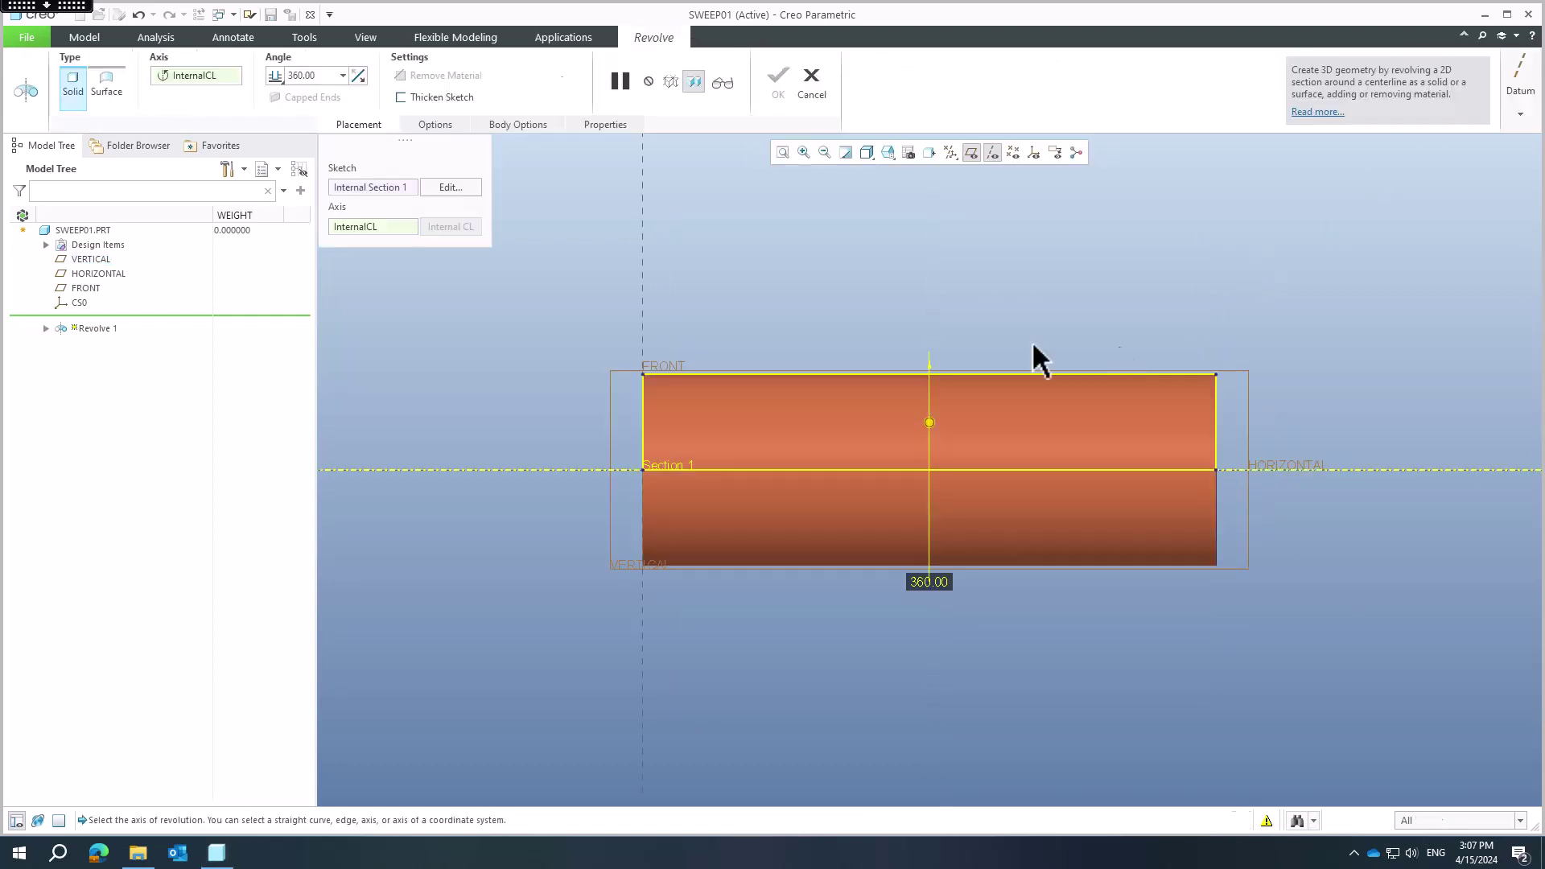
{"action": "middle_click", "coordinate": [919, 287]}
{"action": "middle_click_drag", "start_coordinate": [935, 314], "coordinate": [975, 344]}
{"action": "left_click", "coordinate": [844, 303]}
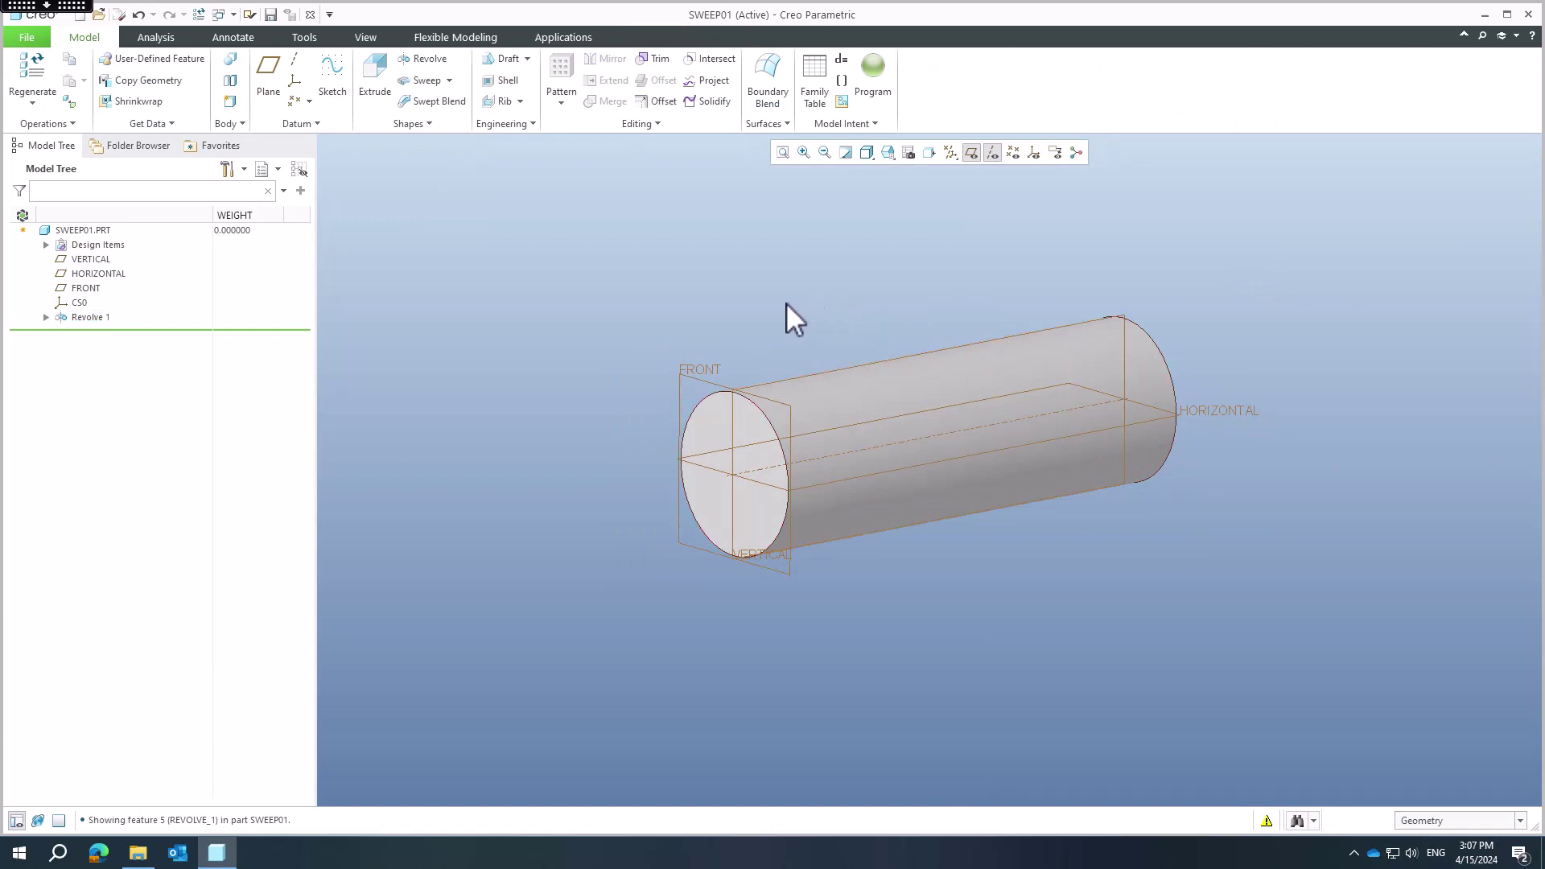
- Start a Volume Helical Sweep and define its profile sketch on the VERTICAL plane
{"action": "left_click", "coordinate": [449, 80]}
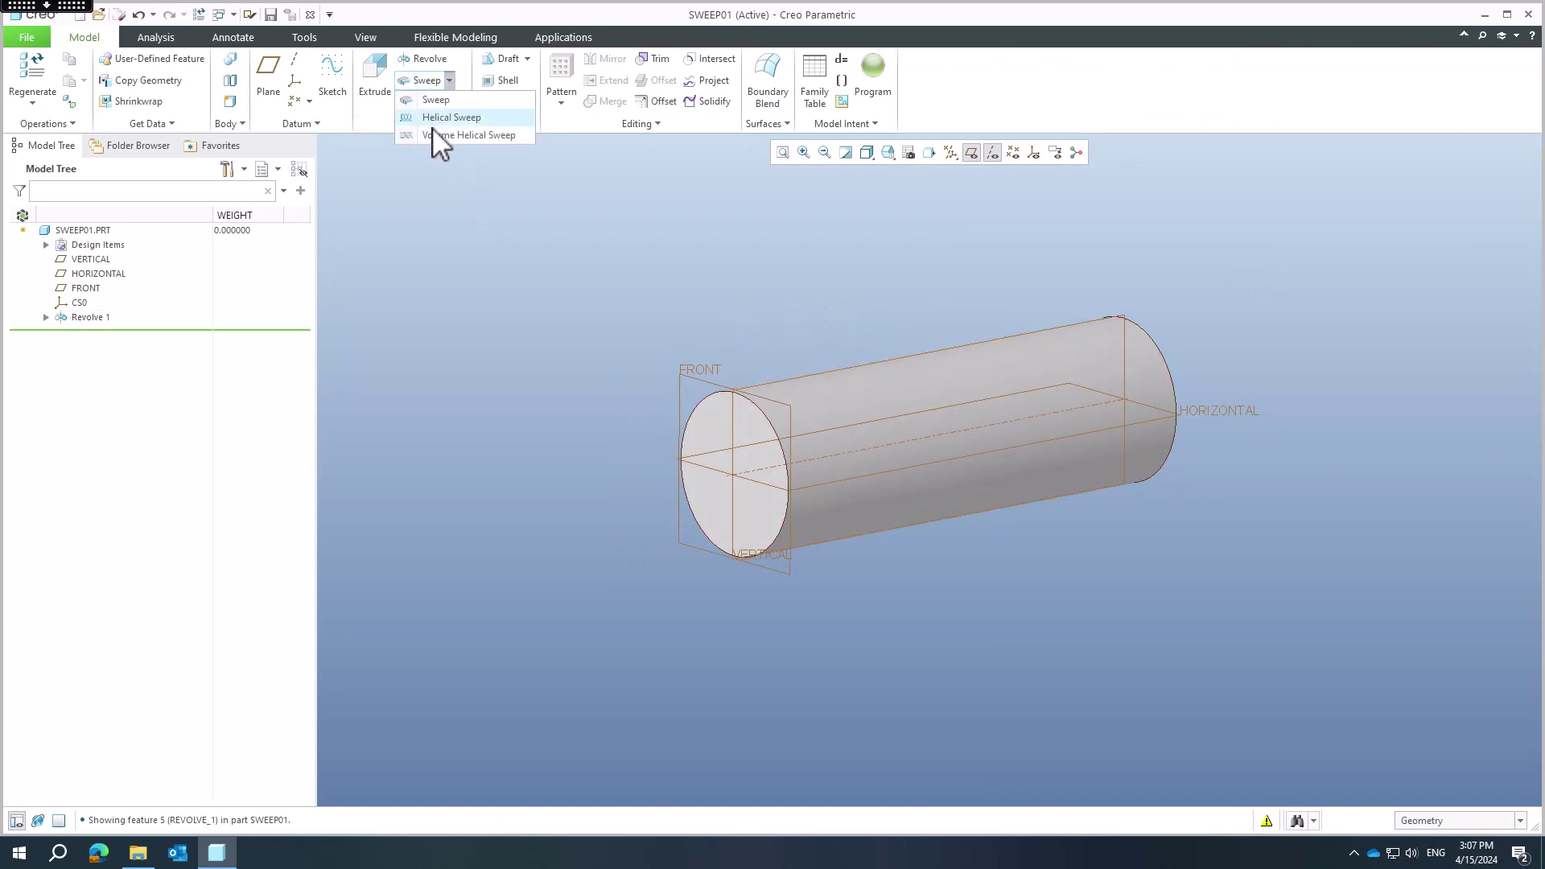
{"action": "left_click", "coordinate": [434, 135]}
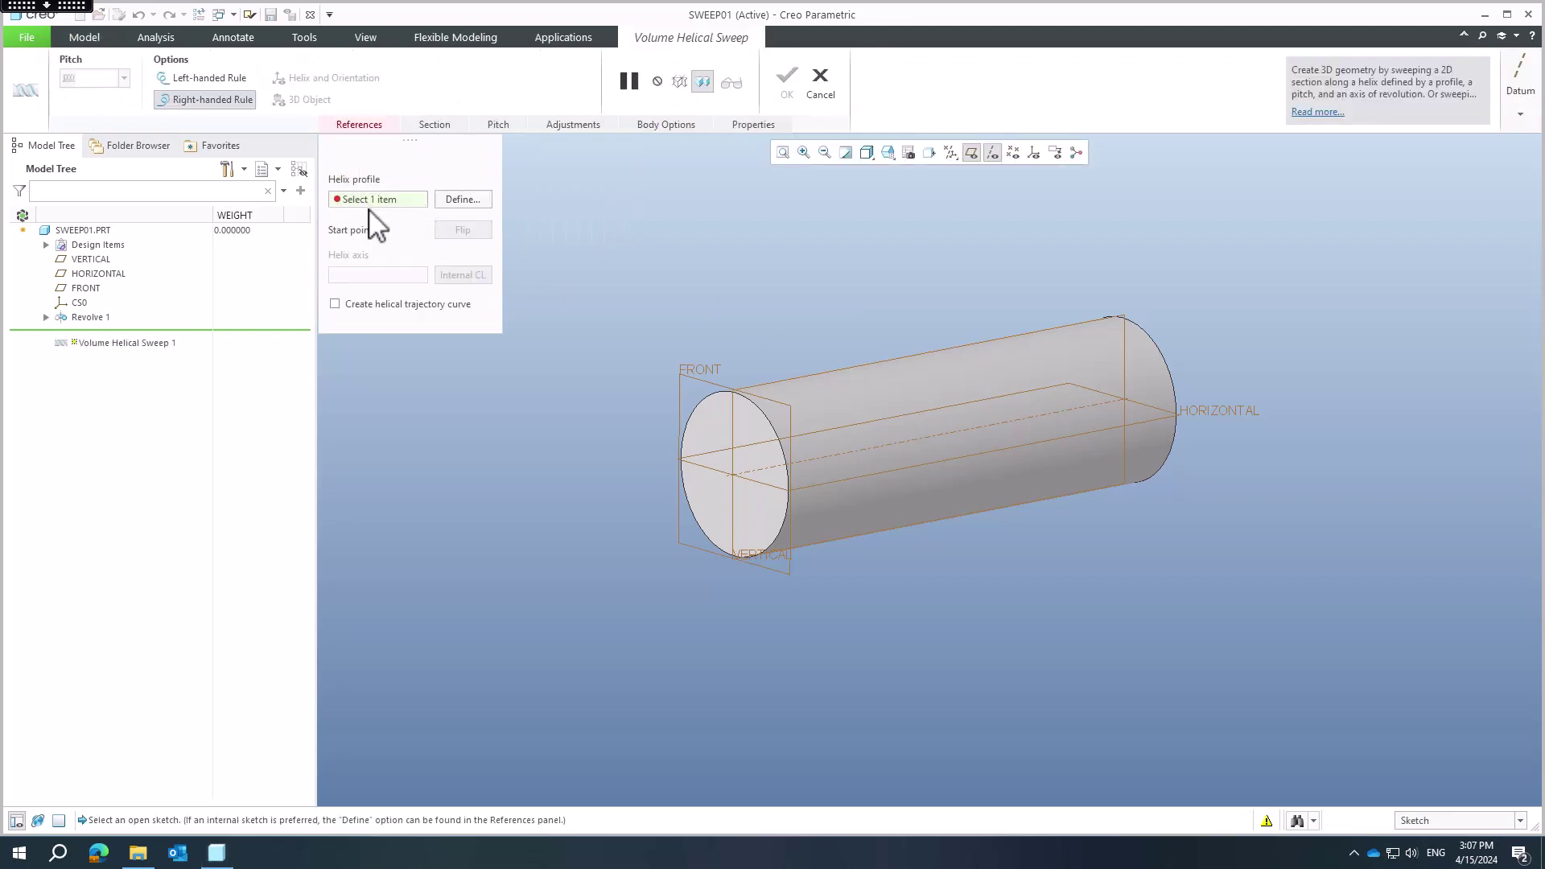
{"action": "left_click", "coordinate": [462, 199]}
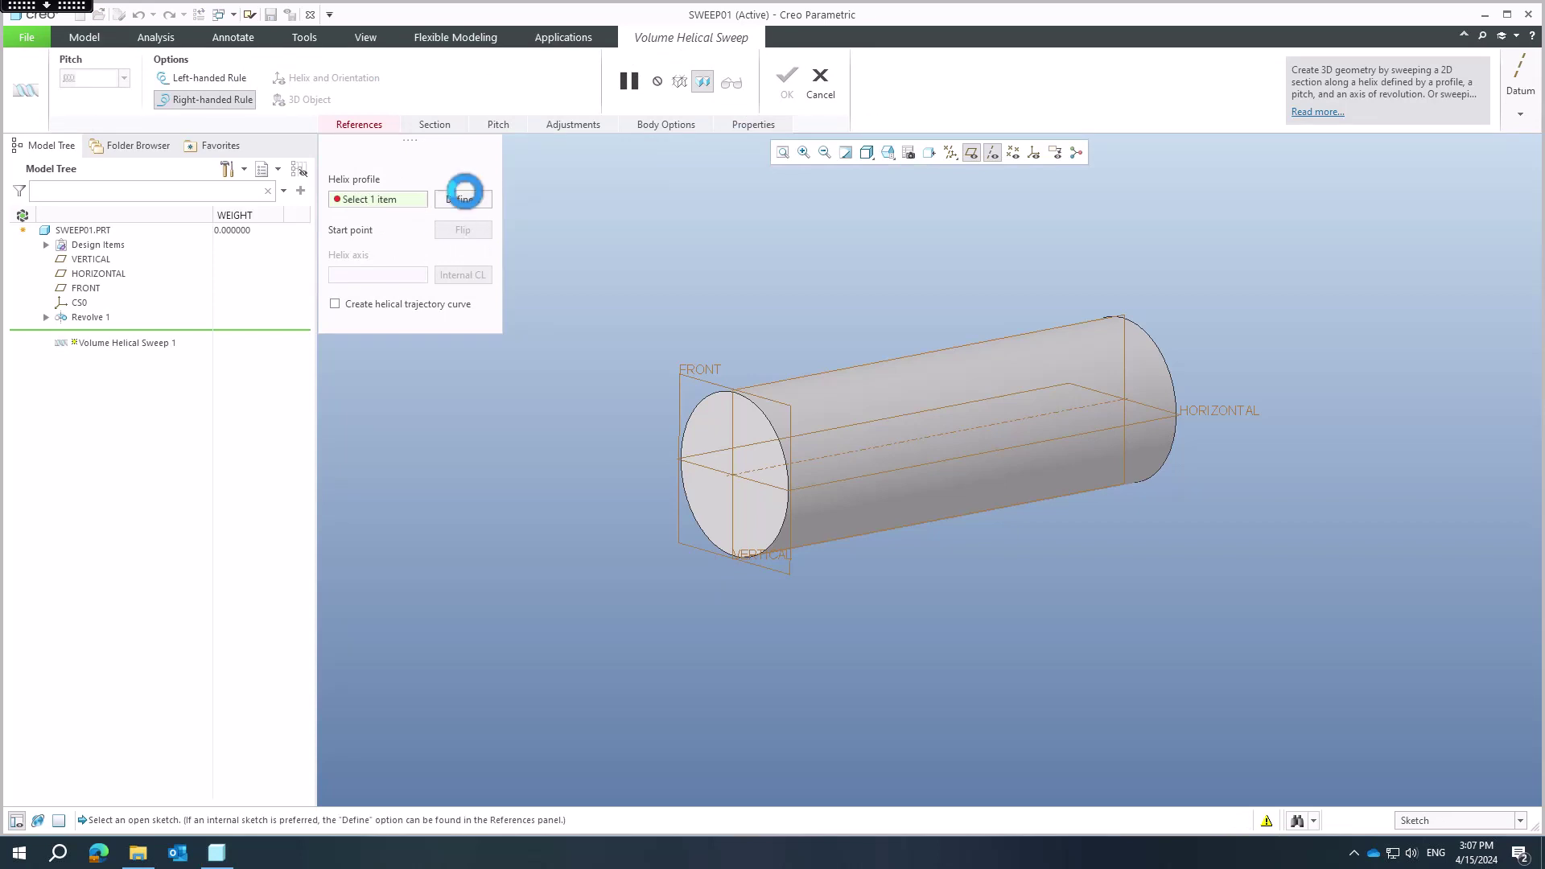
{"action": "left_click", "coordinate": [806, 374]}
{"action": "middle_click", "coordinate": [821, 301]}
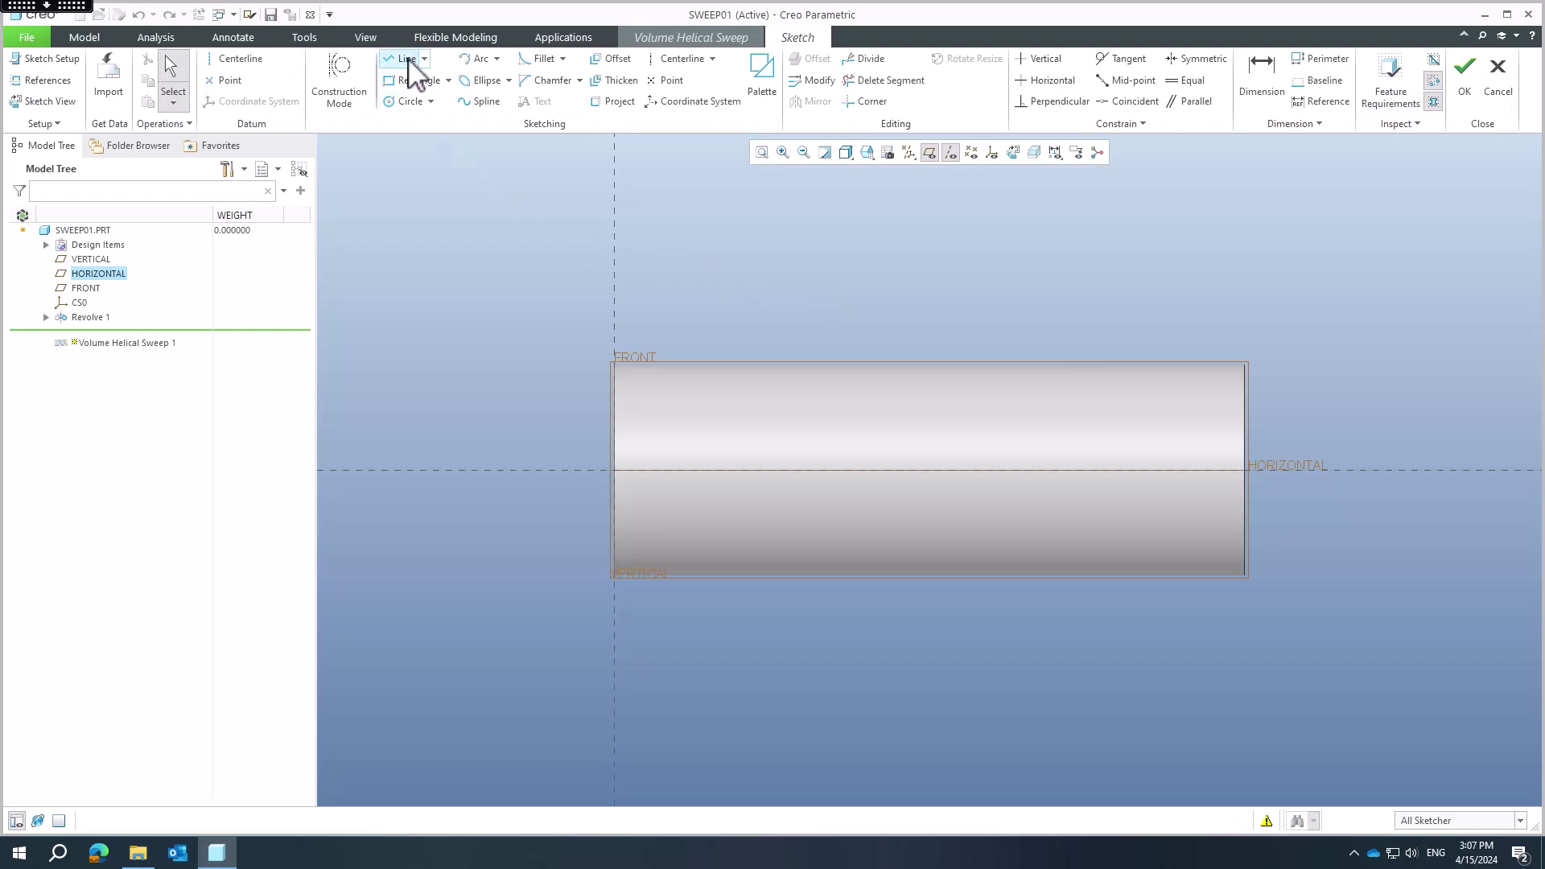
- Draw a 360.47-long horizontal profile line above the cylinder and accept the sketch
{"action": "left_click", "coordinate": [407, 59]}
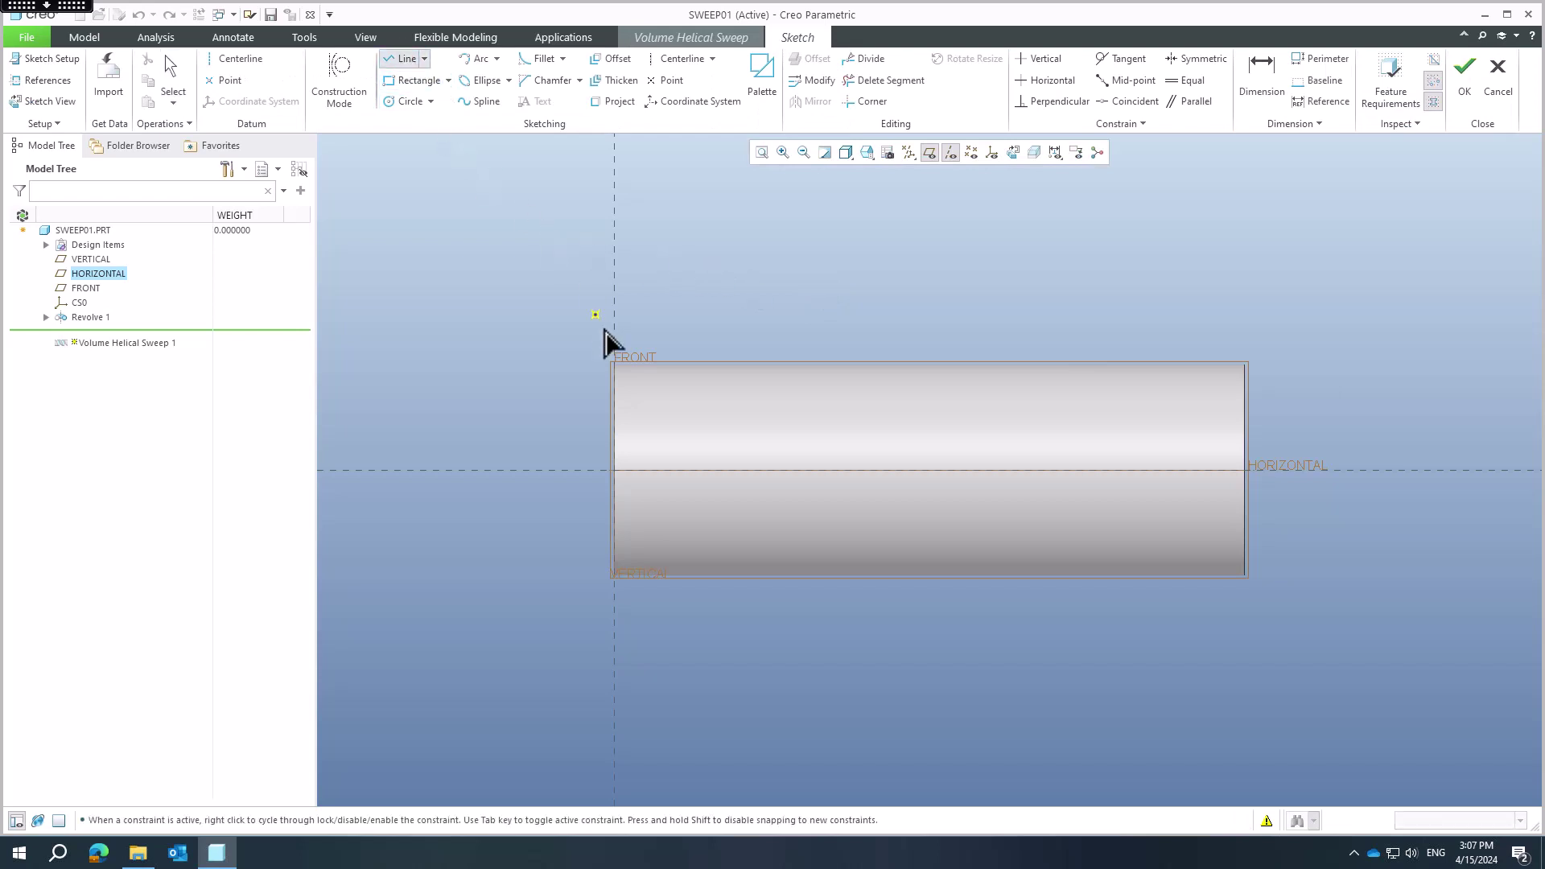
{"action": "left_click", "coordinate": [558, 330]}
{"action": "left_click", "coordinate": [1317, 329]}
{"action": "middle_click", "coordinate": [1197, 301]}
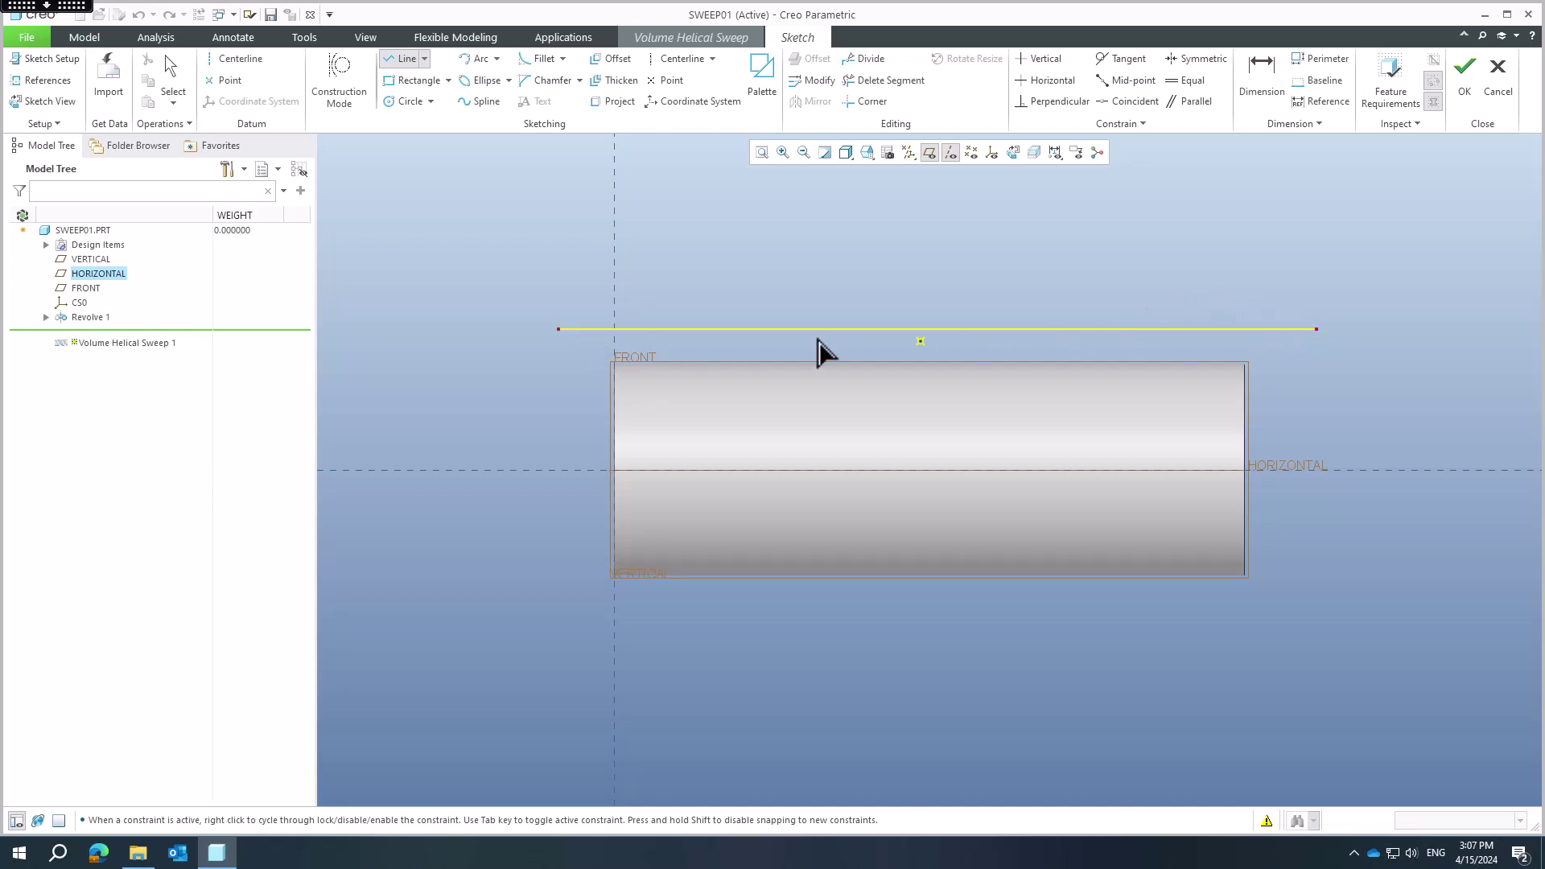
{"action": "middle_click", "coordinate": [1196, 296]}
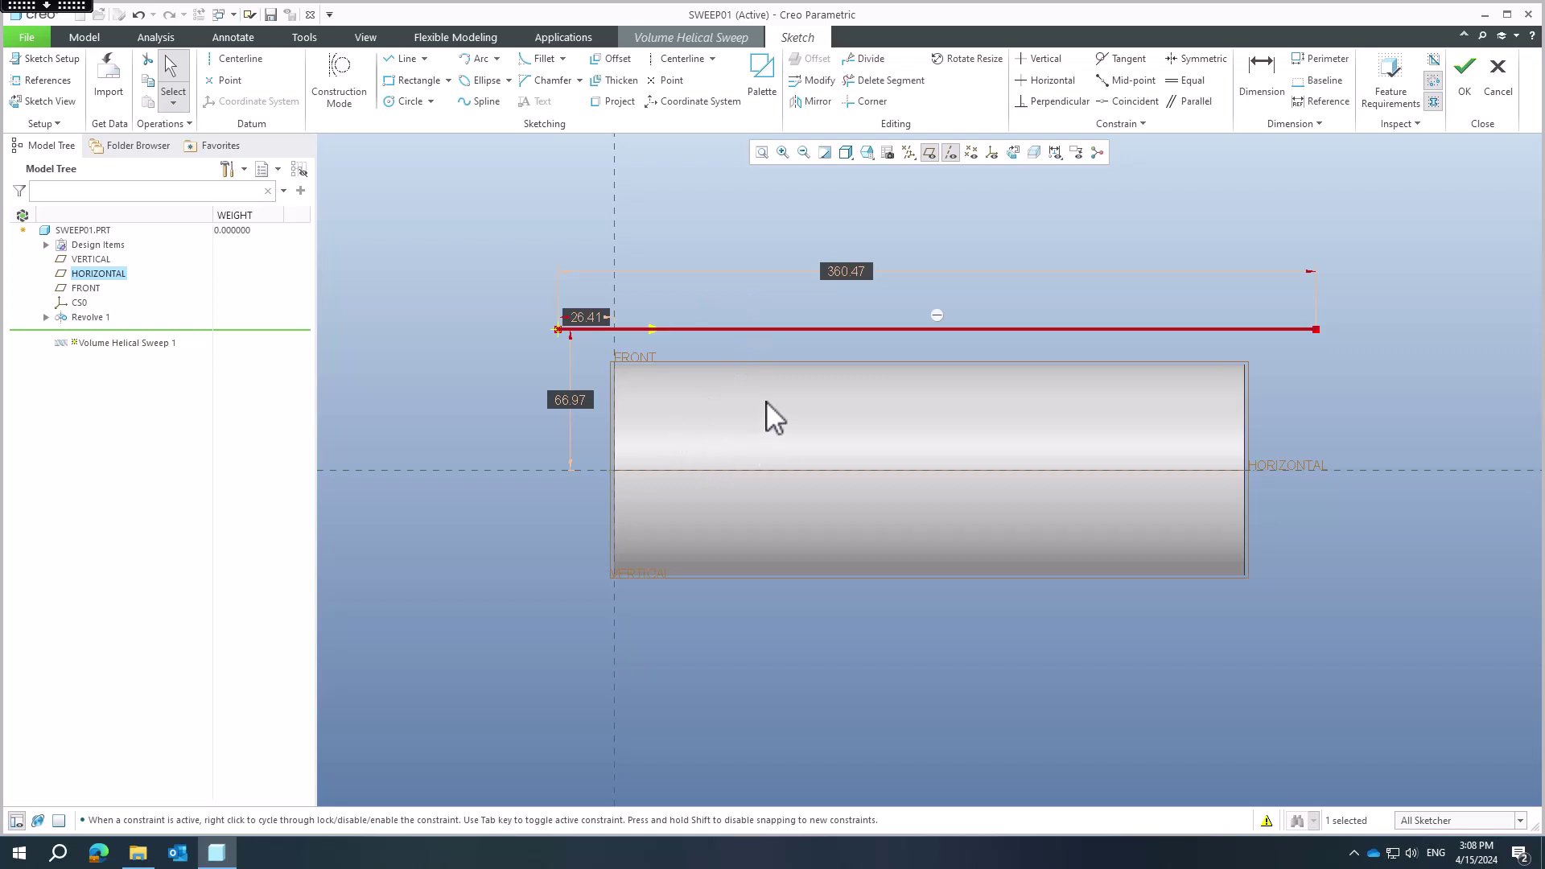
{"action": "left_click", "coordinate": [1465, 90]}
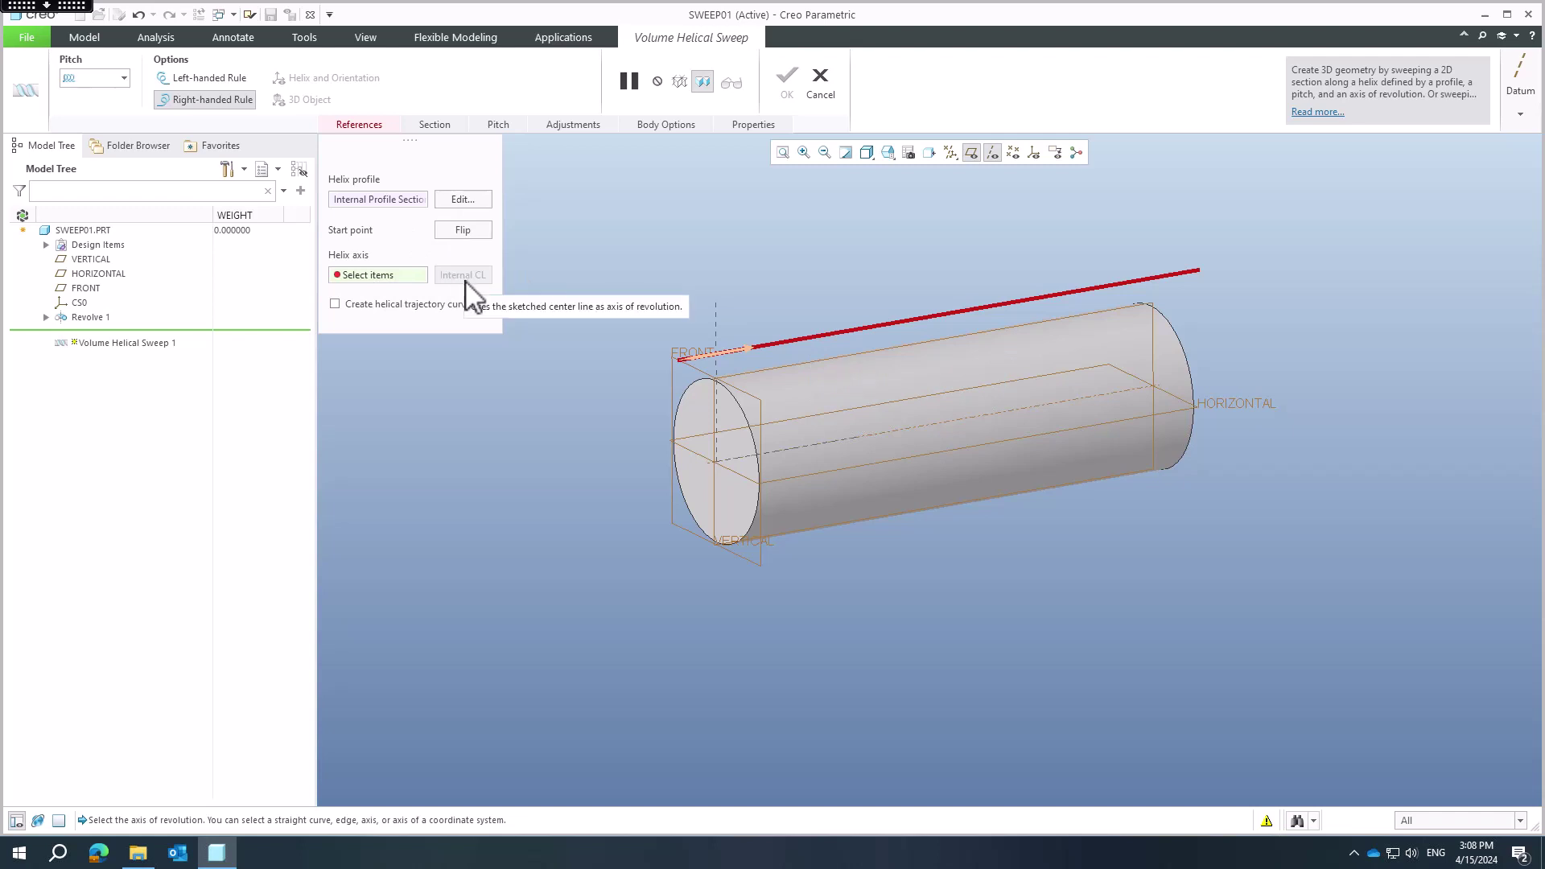
- Set the cylinder's axis A_1 as the helix axis and begin the tool section sketch
{"action": "left_click", "coordinate": [856, 434]}
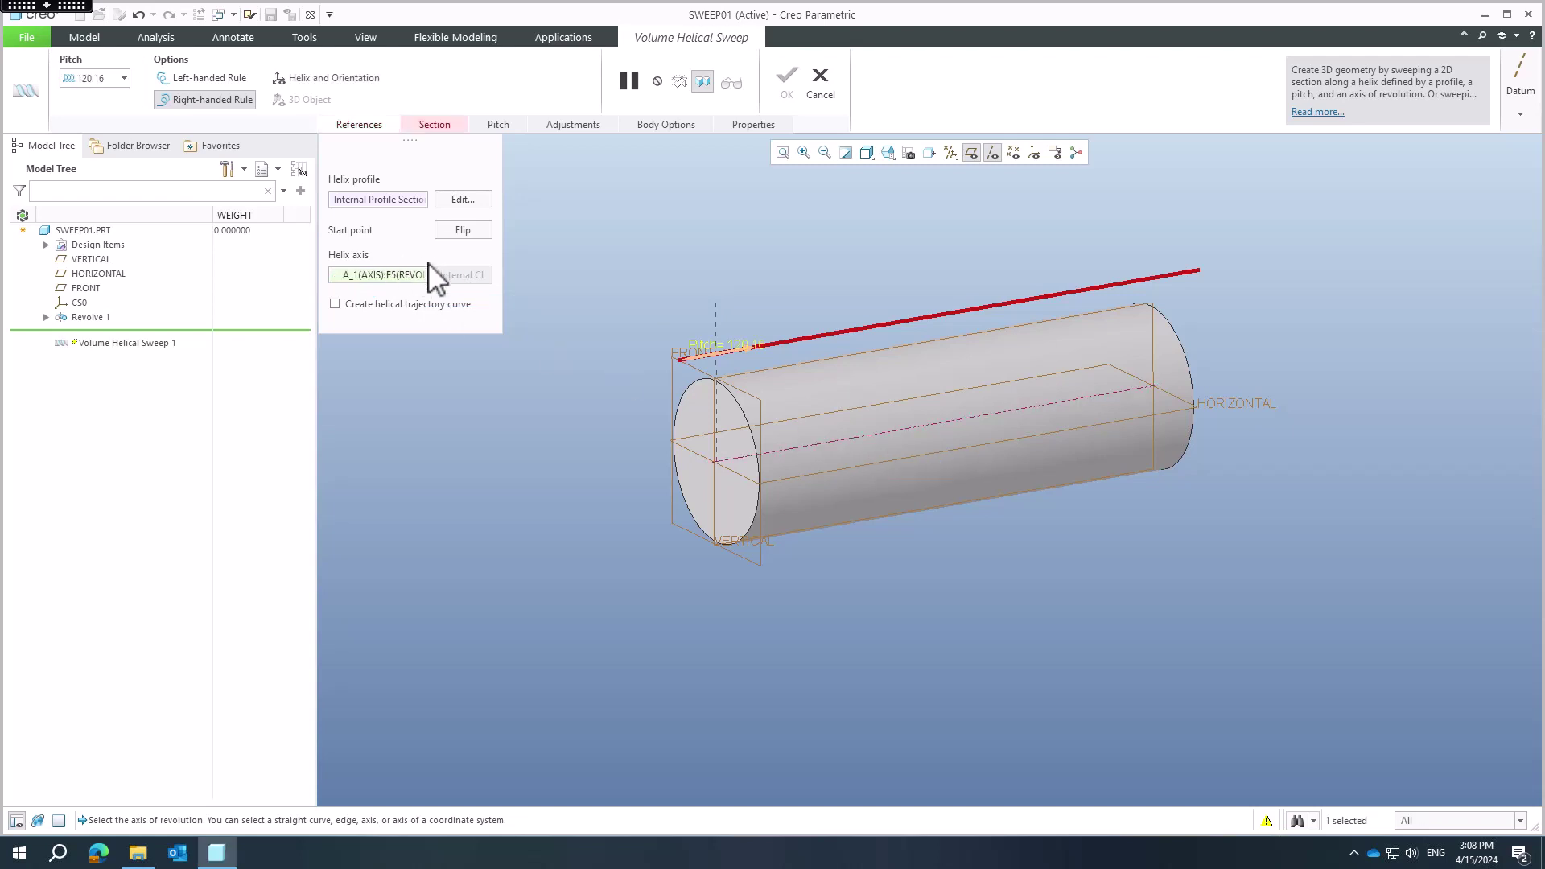
{"action": "left_click", "coordinate": [437, 127]}
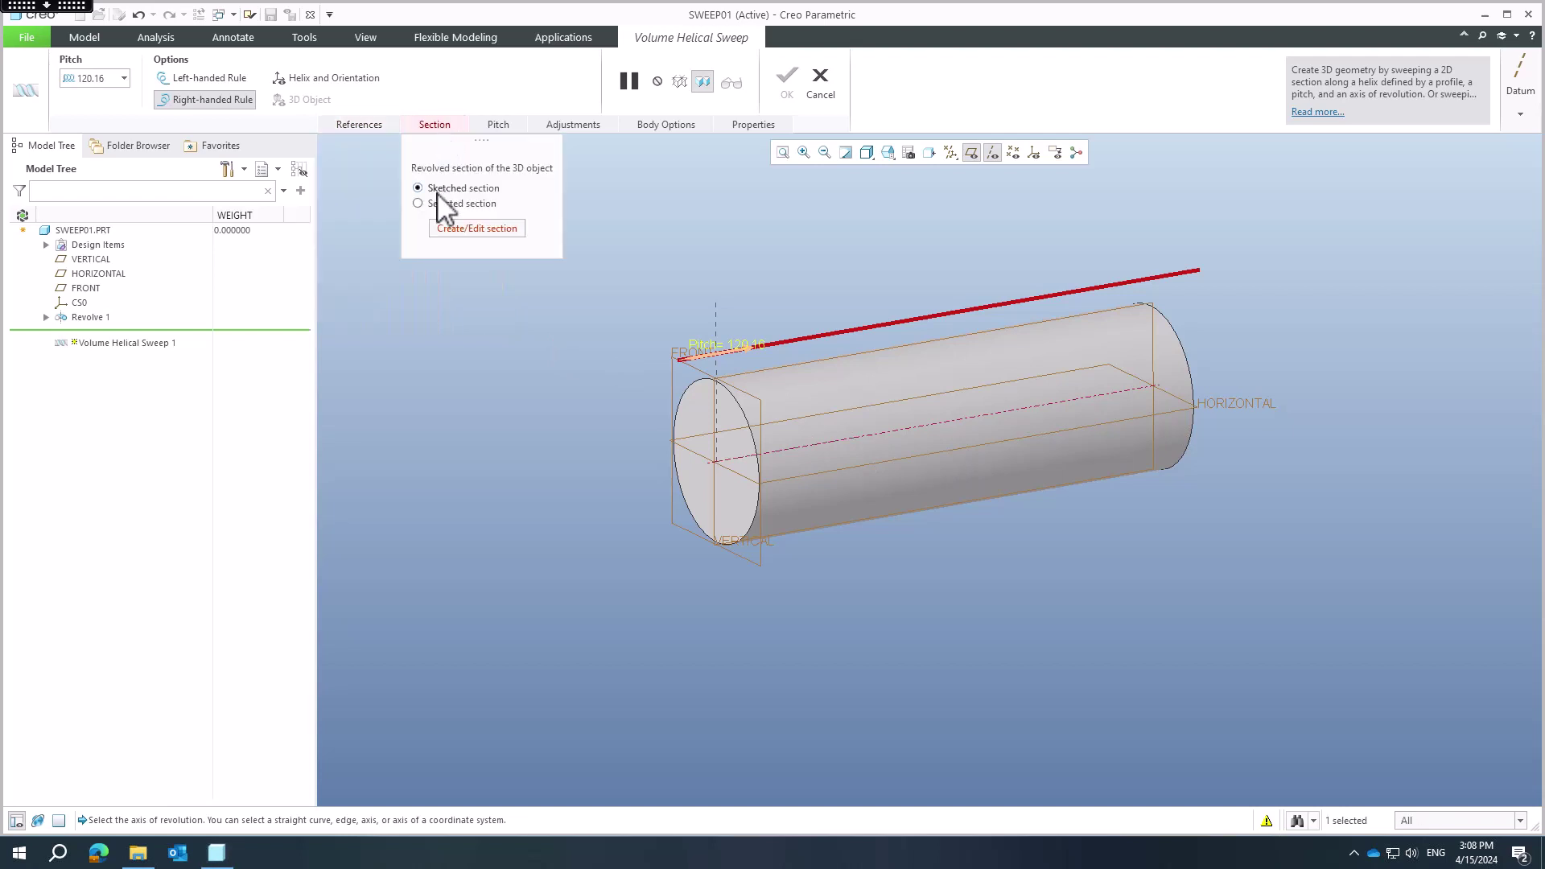
{"action": "left_click", "coordinate": [475, 232]}
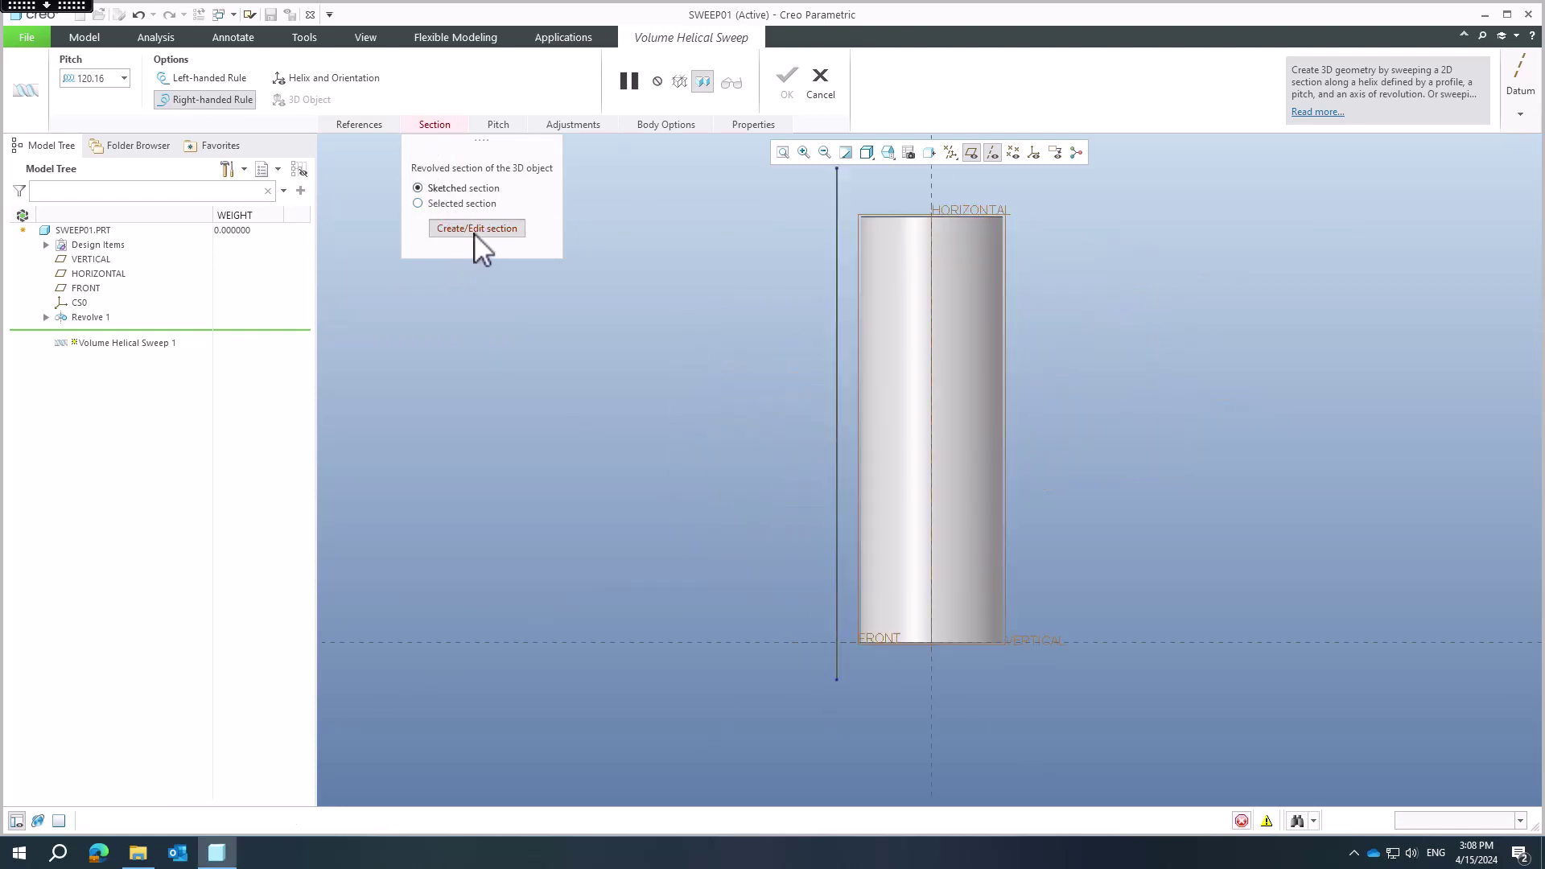
{"action": "scroll", "coordinate": [836, 692], "scroll_direction": "down", "scroll_amount": 5}
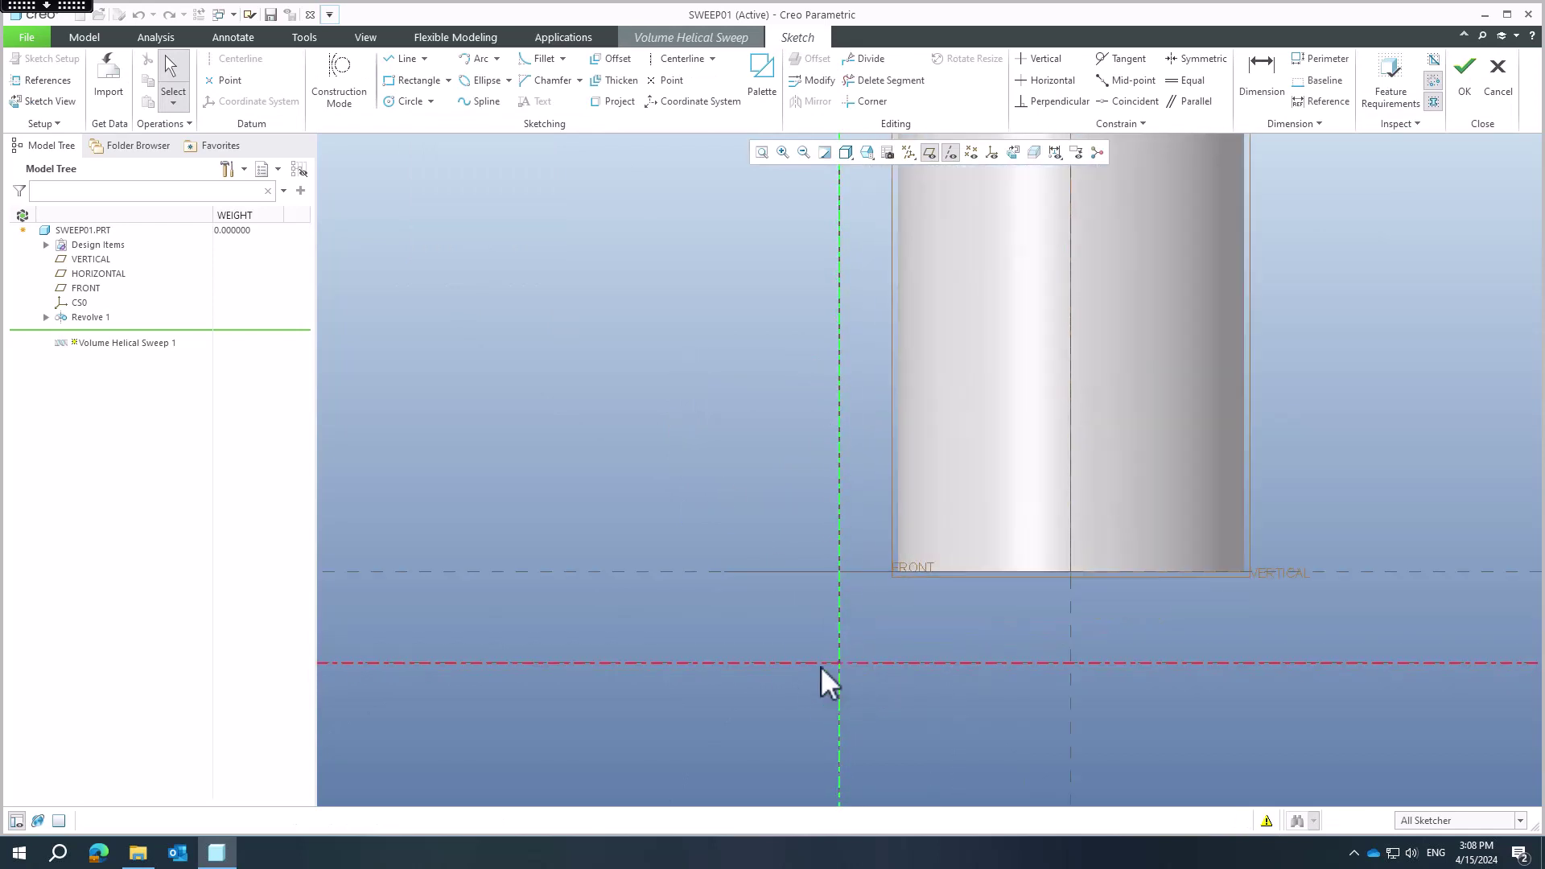
- Sketch a 24.62 by 5.45 rectangle at the origin as the tool section and preview the groove
{"action": "left_click", "coordinate": [409, 80]}
{"action": "scroll", "coordinate": [869, 708], "scroll_direction": "down", "scroll_amount": 4}
{"action": "left_click", "coordinate": [773, 594]}
{"action": "middle_click", "coordinate": [943, 550]}
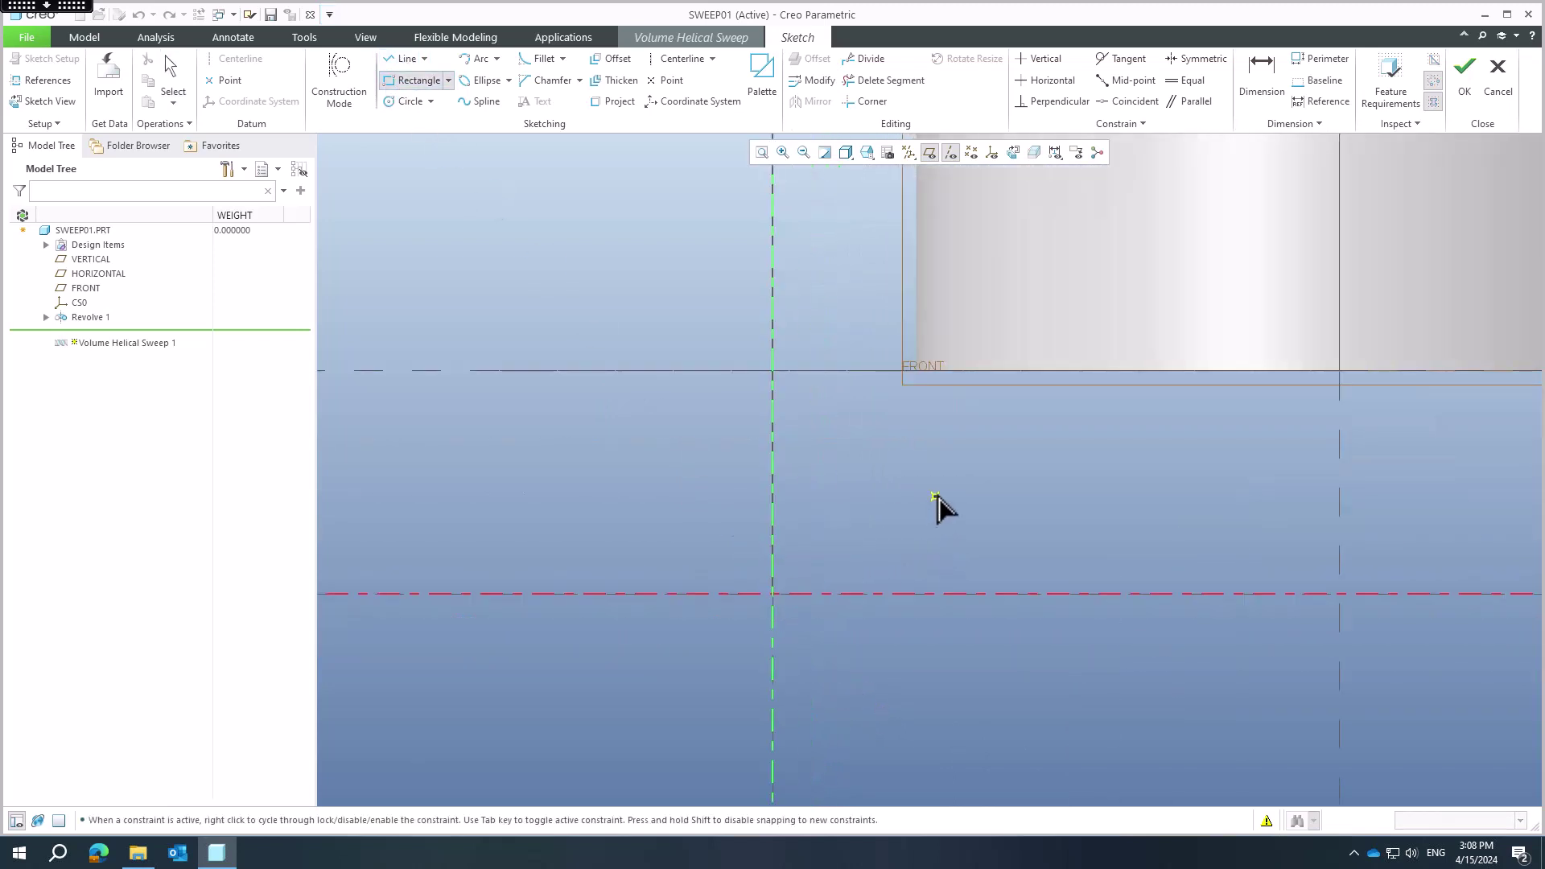
{"action": "left_click", "coordinate": [773, 594]}
{"action": "left_click", "coordinate": [934, 547]}
{"action": "left_click", "coordinate": [982, 555]}
{"action": "middle_click", "coordinate": [1051, 523]}
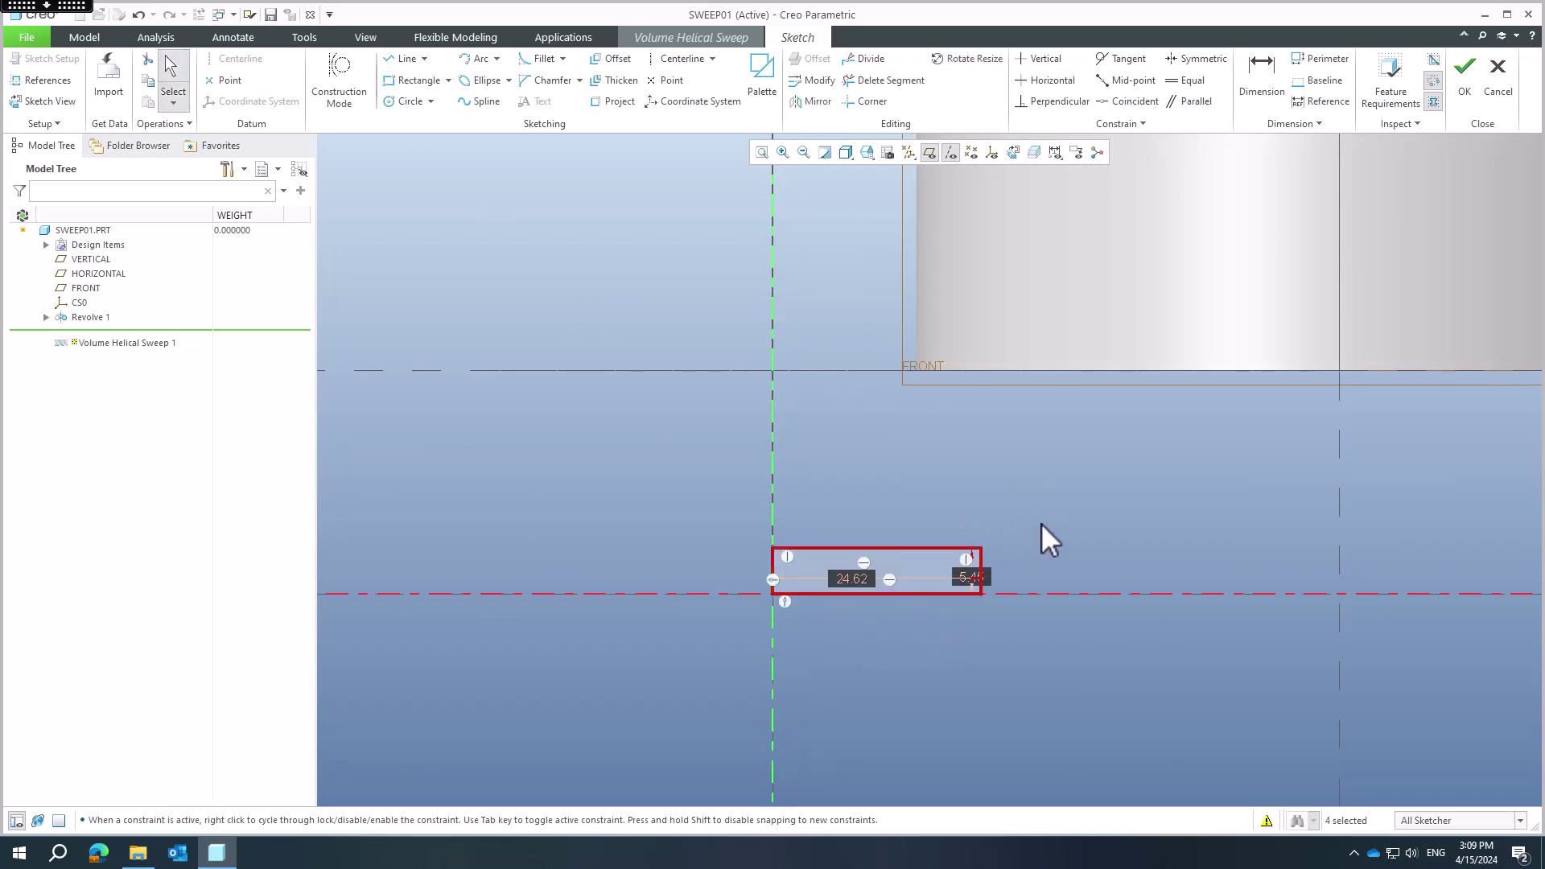
{"action": "scroll", "coordinate": [1042, 523], "scroll_direction": "down", "scroll_amount": 2}
{"action": "left_click", "coordinate": [1466, 80]}
{"action": "middle_click_drag", "start_coordinate": [991, 501], "coordinate": [746, 489]}
{"action": "scroll", "coordinate": [899, 538], "scroll_direction": "up", "scroll_amount": 2}
{"action": "scroll", "coordinate": [759, 534], "scroll_direction": "down", "scroll_amount": 1}
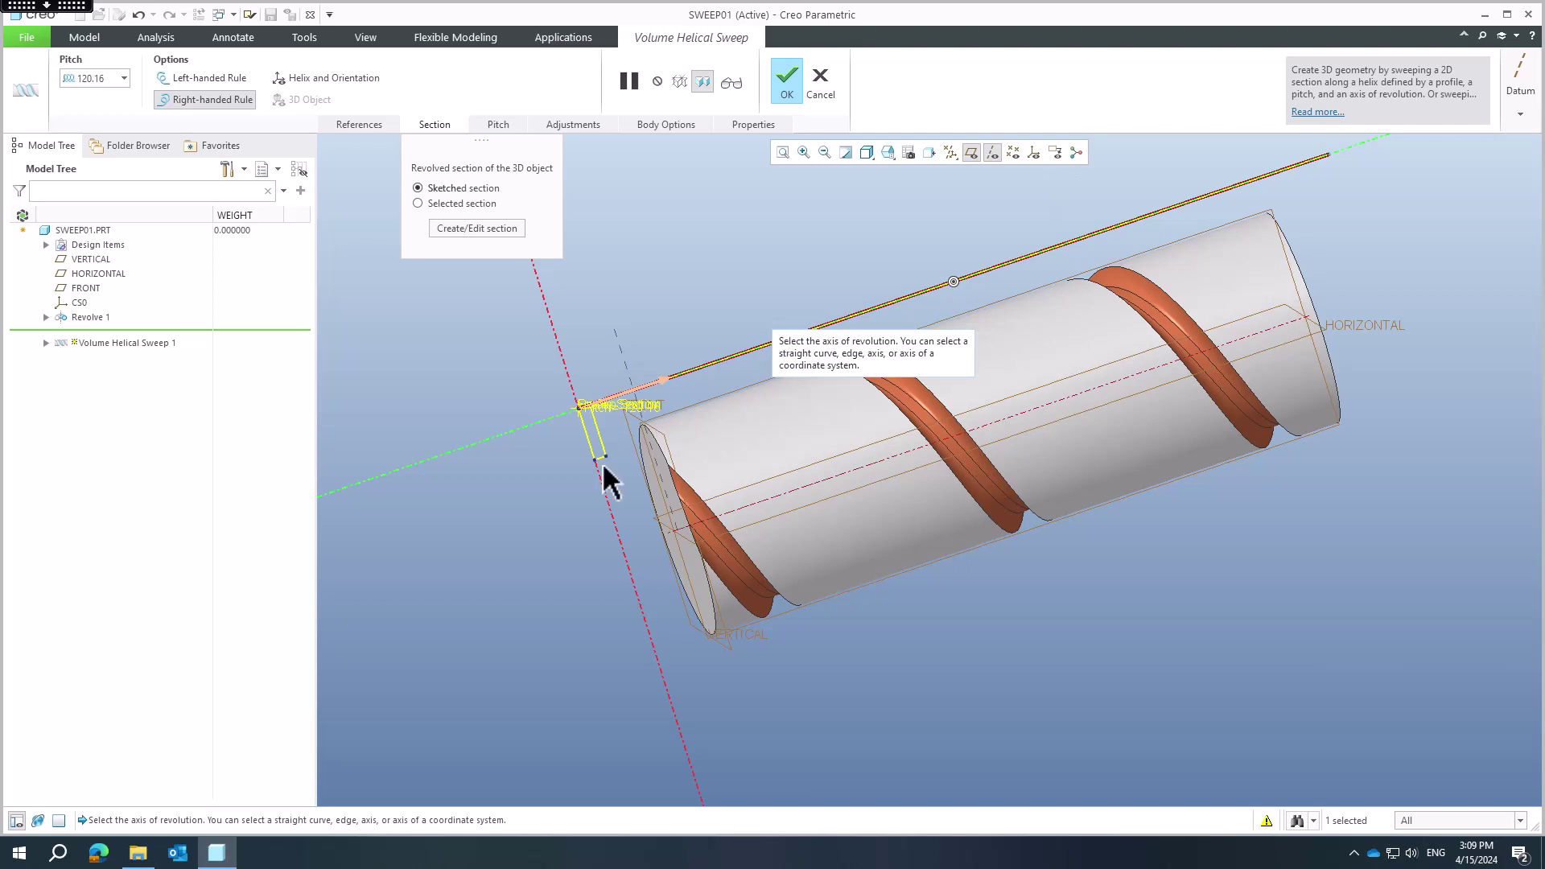
- Switch the cutting tool to a 3D Object and inspect the disc-shaped cutter at the helix start
{"action": "scroll", "coordinate": [586, 446], "scroll_direction": "up", "scroll_amount": 2}
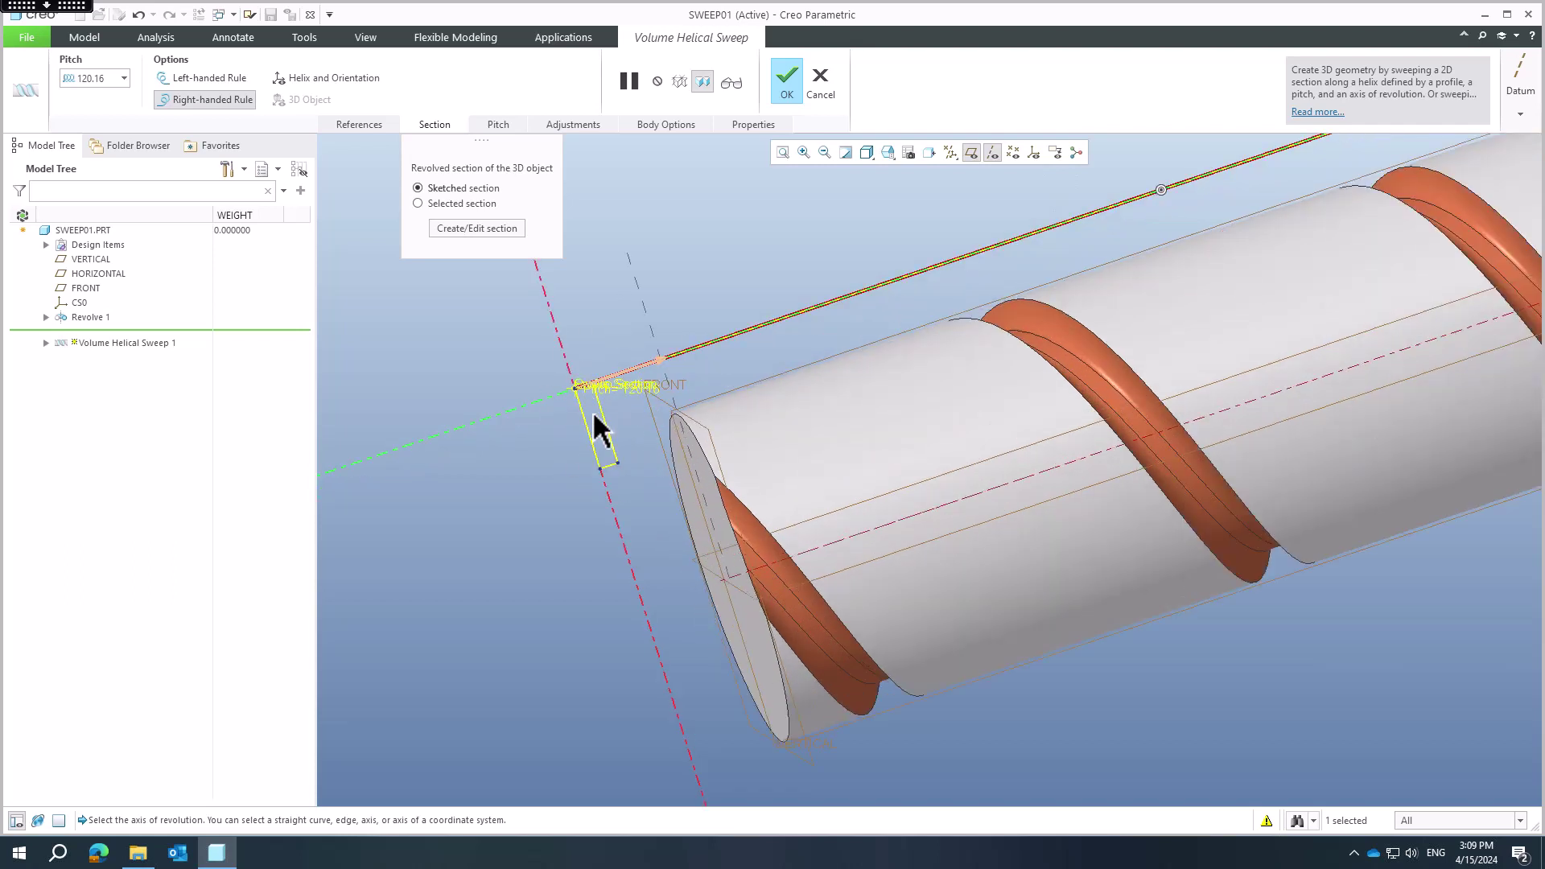
{"action": "scroll", "coordinate": [579, 463], "scroll_direction": "down", "scroll_amount": 1}
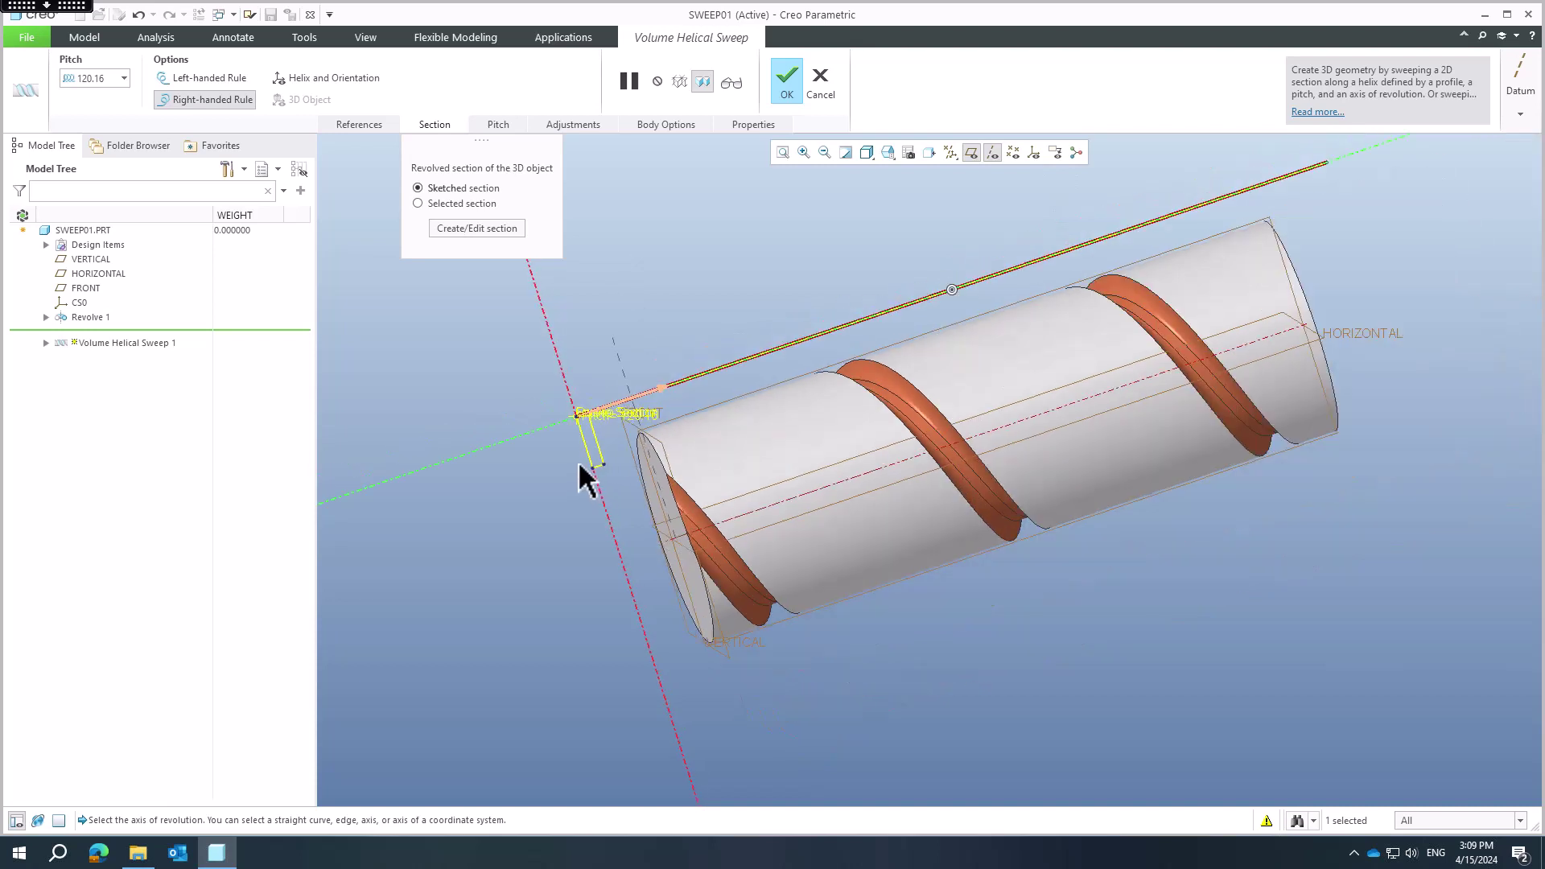
{"action": "left_click", "coordinate": [306, 81]}
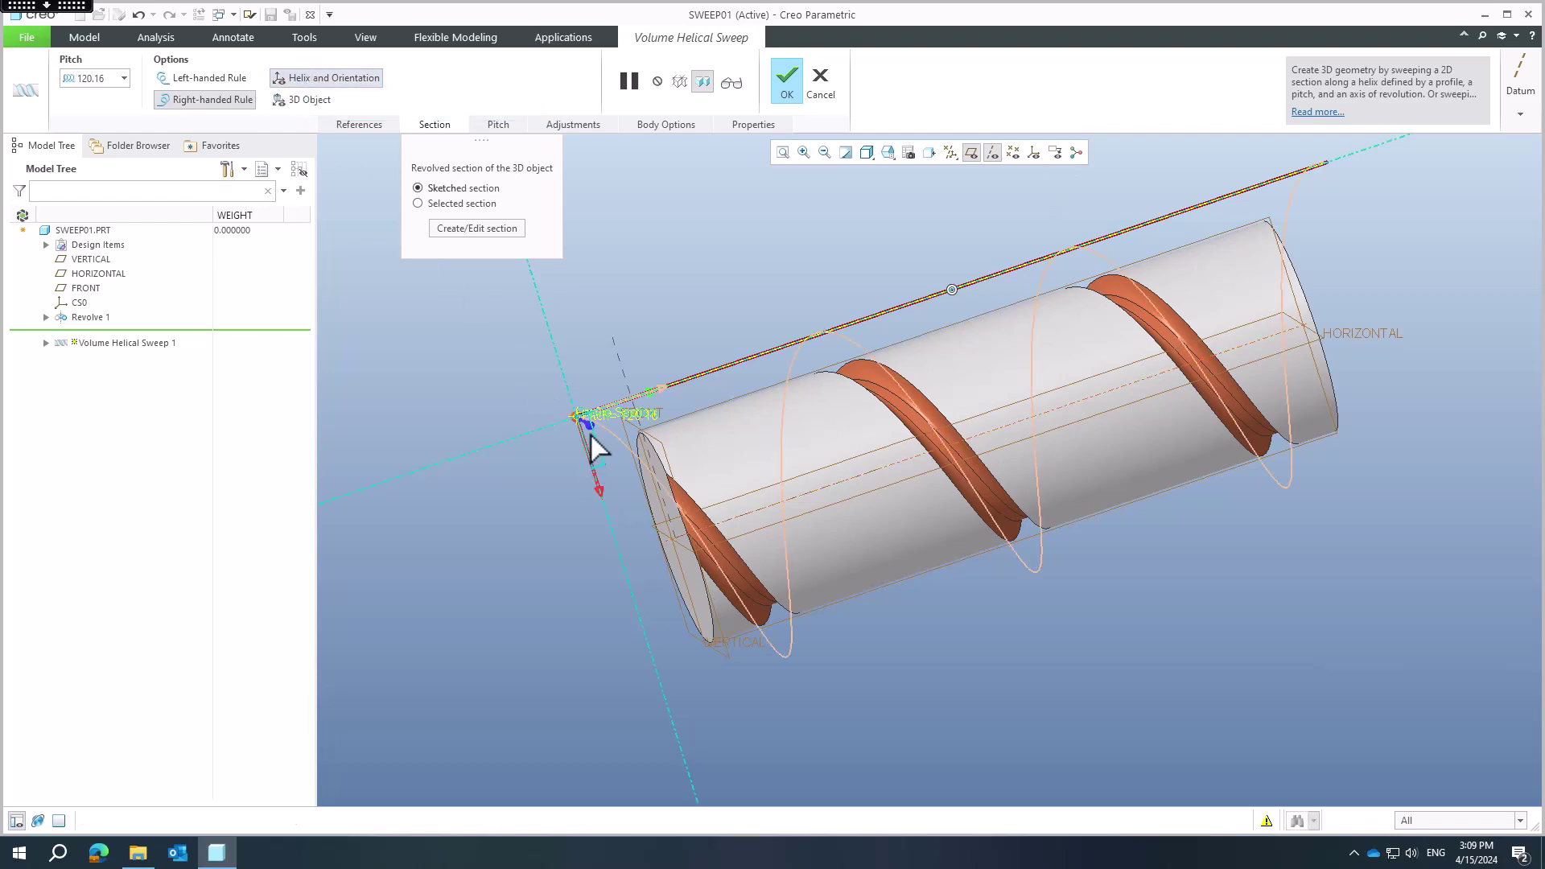
{"action": "middle_click_drag", "start_coordinate": [859, 388], "coordinate": [795, 274]}
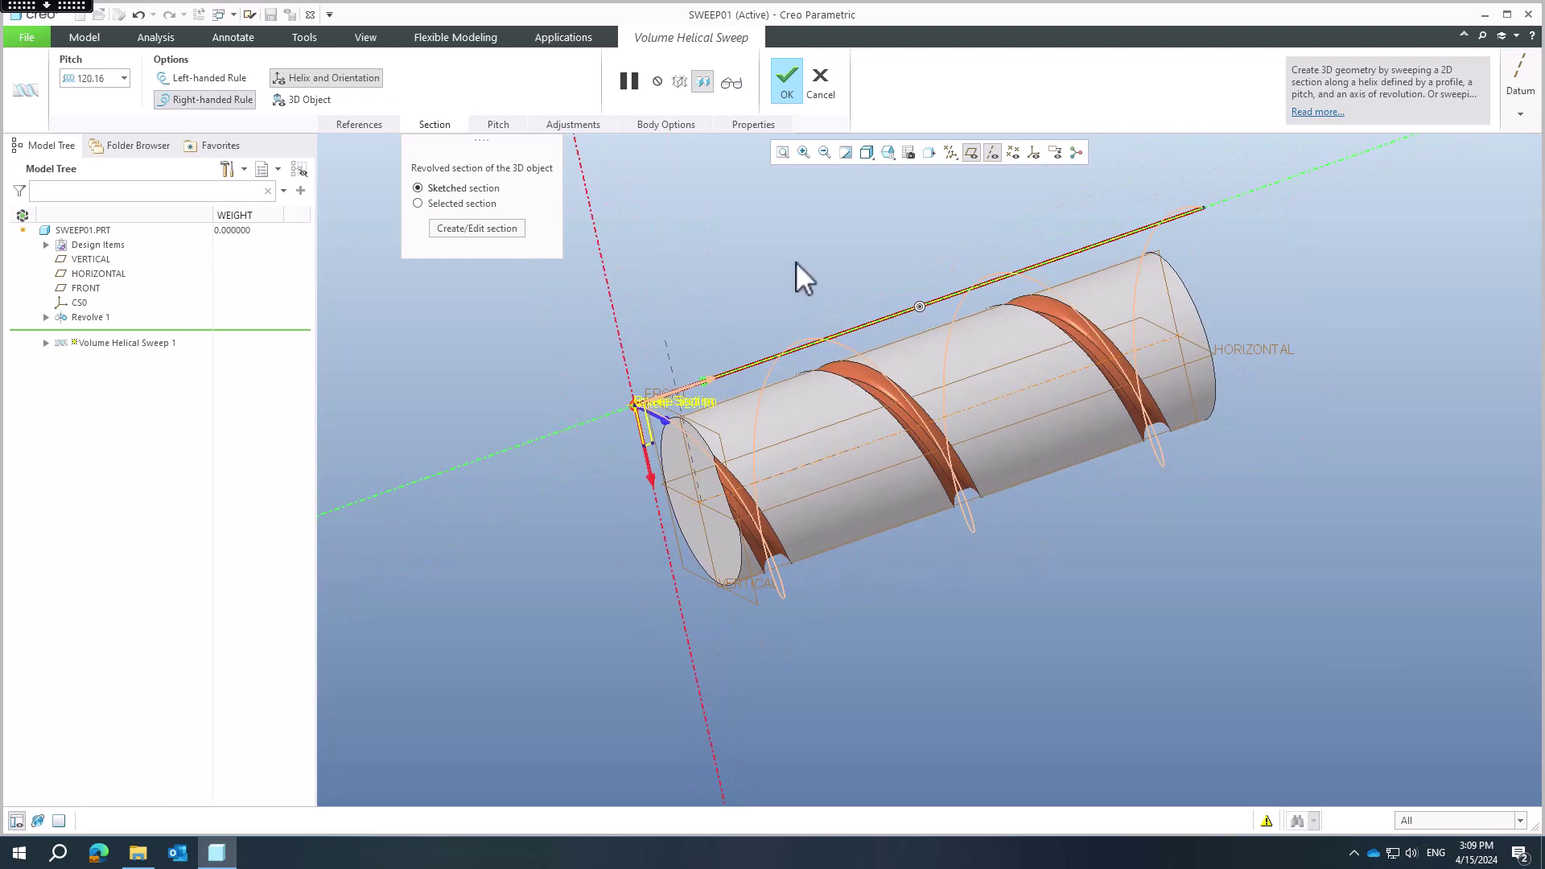
{"action": "middle_click_drag", "start_coordinate": [798, 256], "coordinate": [773, 317], "text": "shift"}
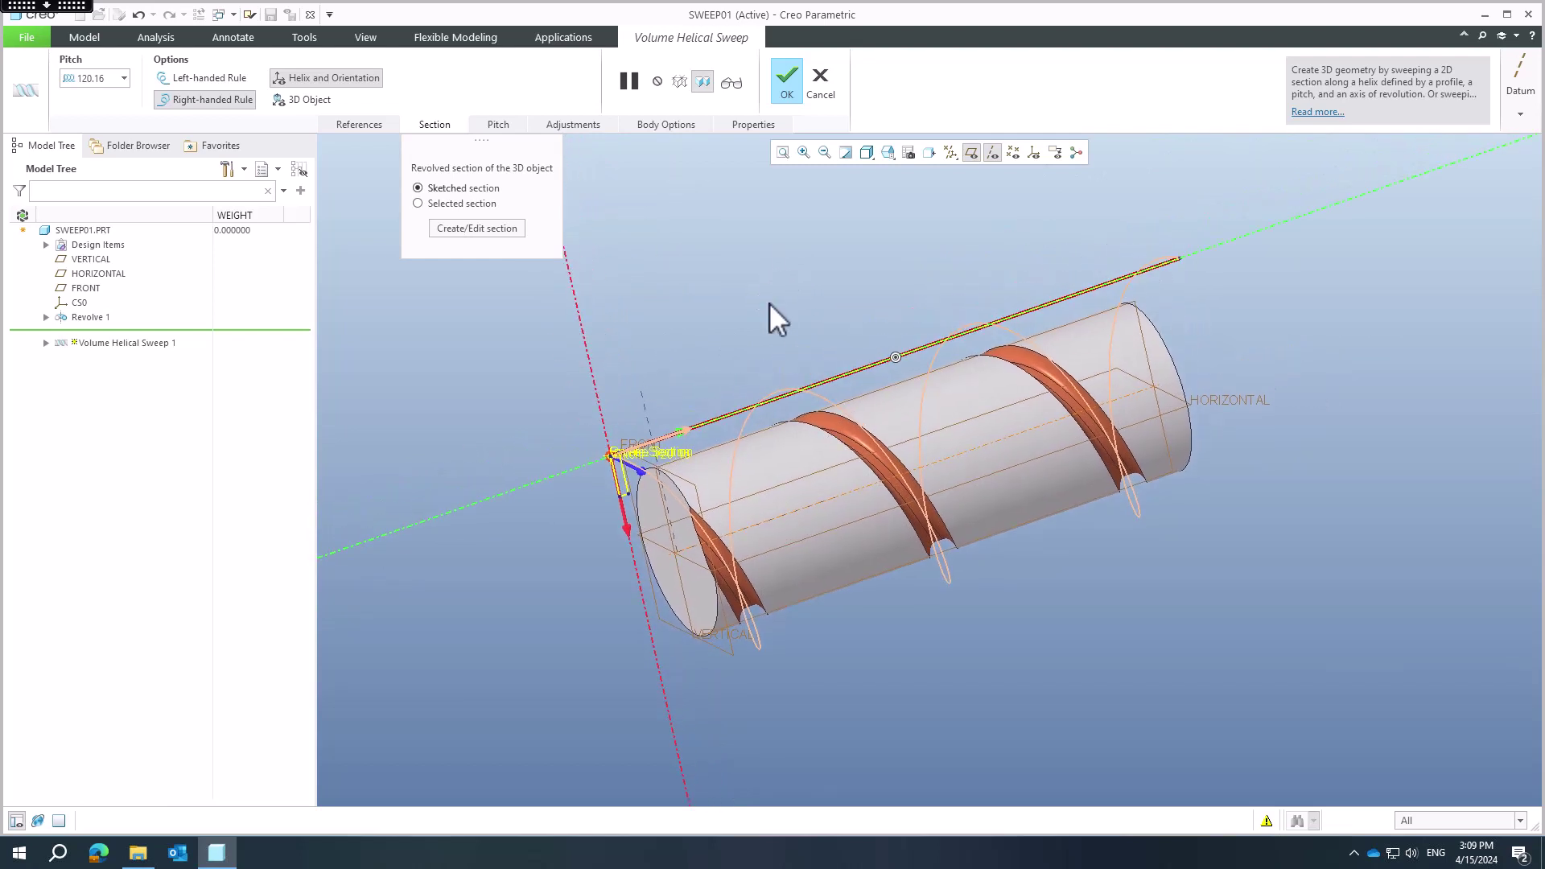
{"action": "left_click", "coordinate": [307, 103]}
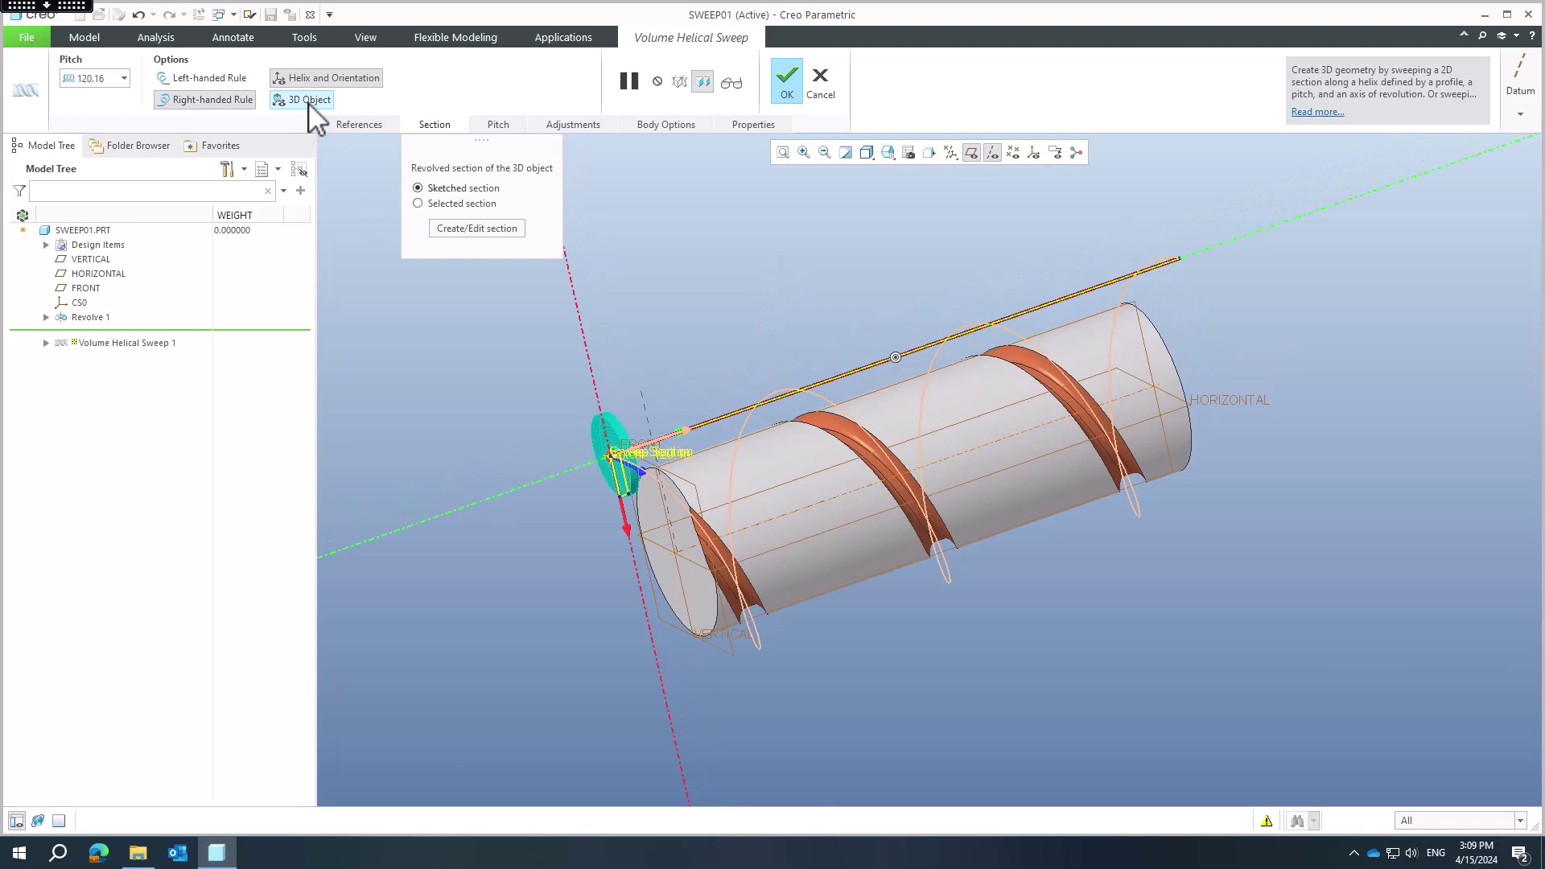
{"action": "scroll", "coordinate": [611, 461], "scroll_direction": "down", "scroll_amount": 2}
{"action": "scroll", "coordinate": [612, 461], "scroll_direction": "down", "scroll_amount": 3}
{"action": "scroll", "coordinate": [620, 466], "scroll_direction": "up", "scroll_amount": 3}
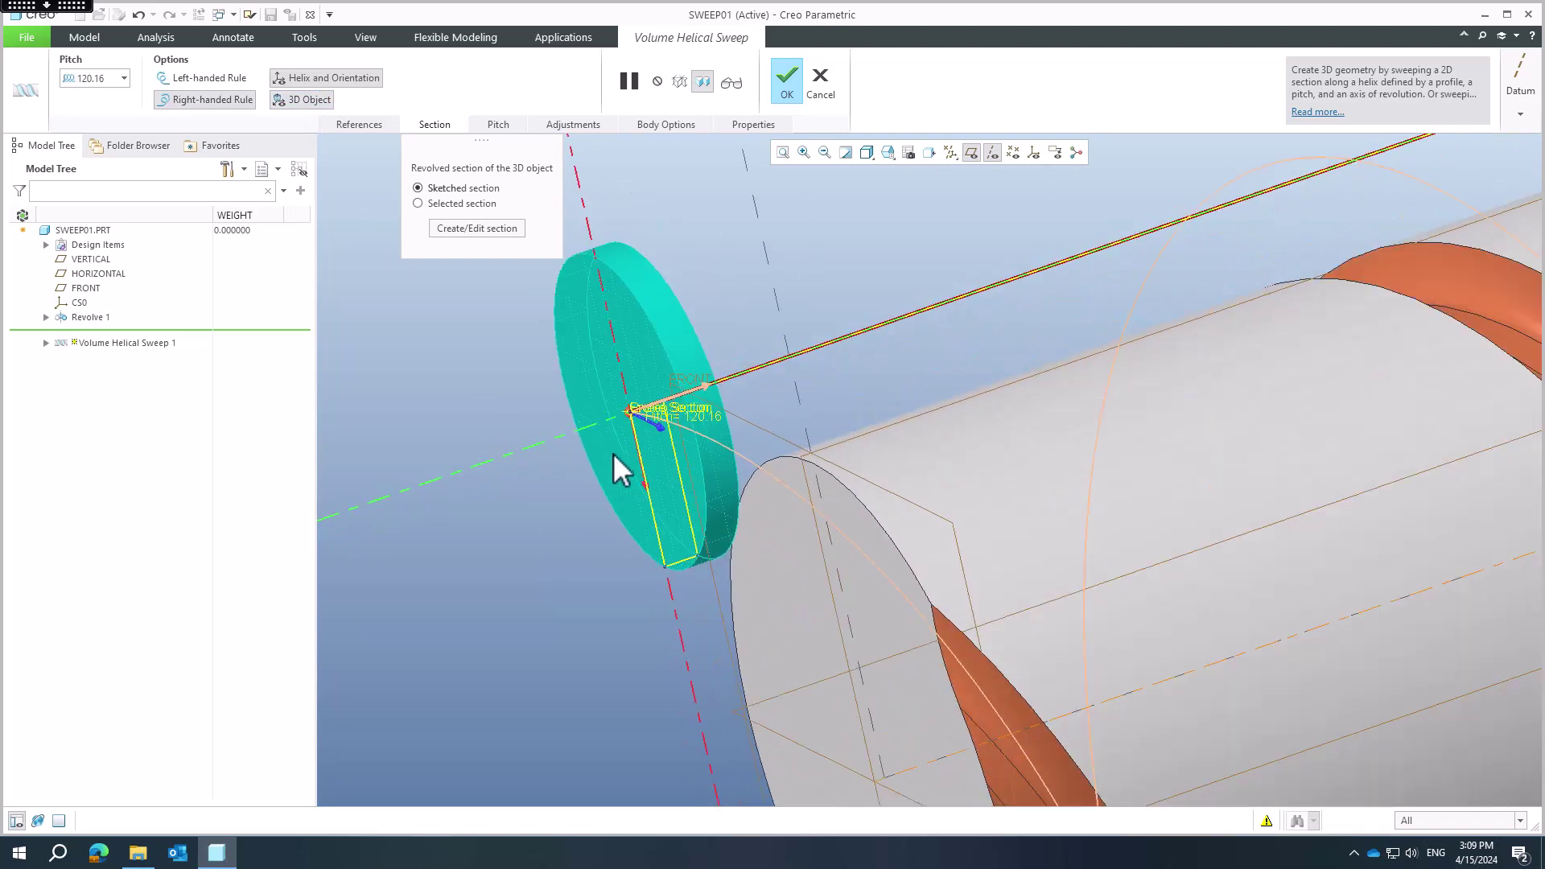
{"action": "scroll", "coordinate": [680, 418], "scroll_direction": "down", "scroll_amount": 2}
{"action": "middle_click_drag", "start_coordinate": [680, 419], "coordinate": [732, 390], "text": "shift"}
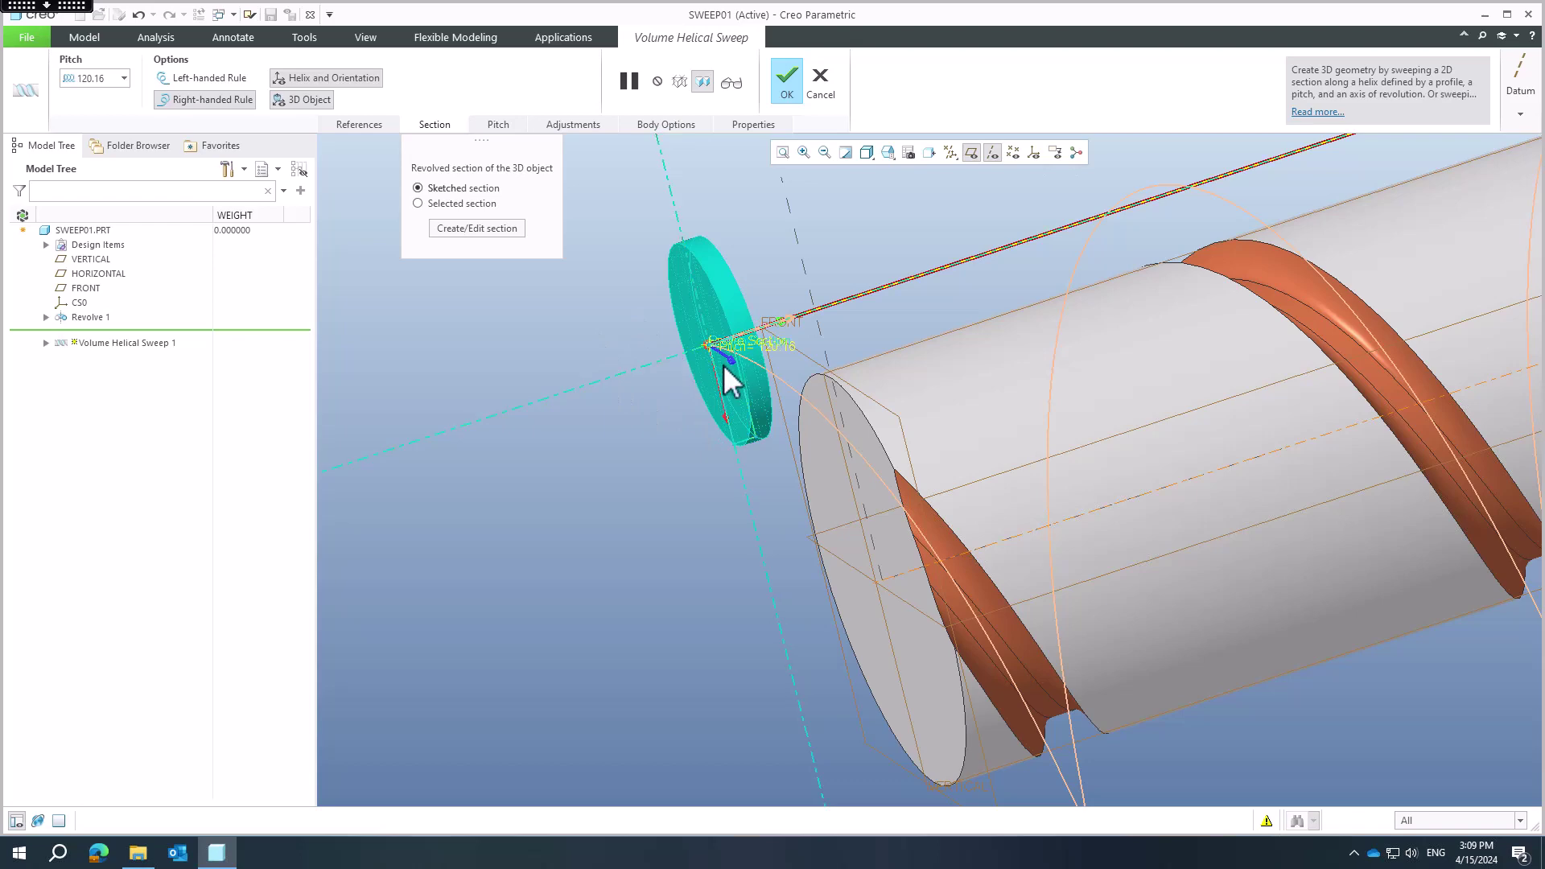
{"action": "scroll", "coordinate": [720, 367], "scroll_direction": "up", "scroll_amount": 3}
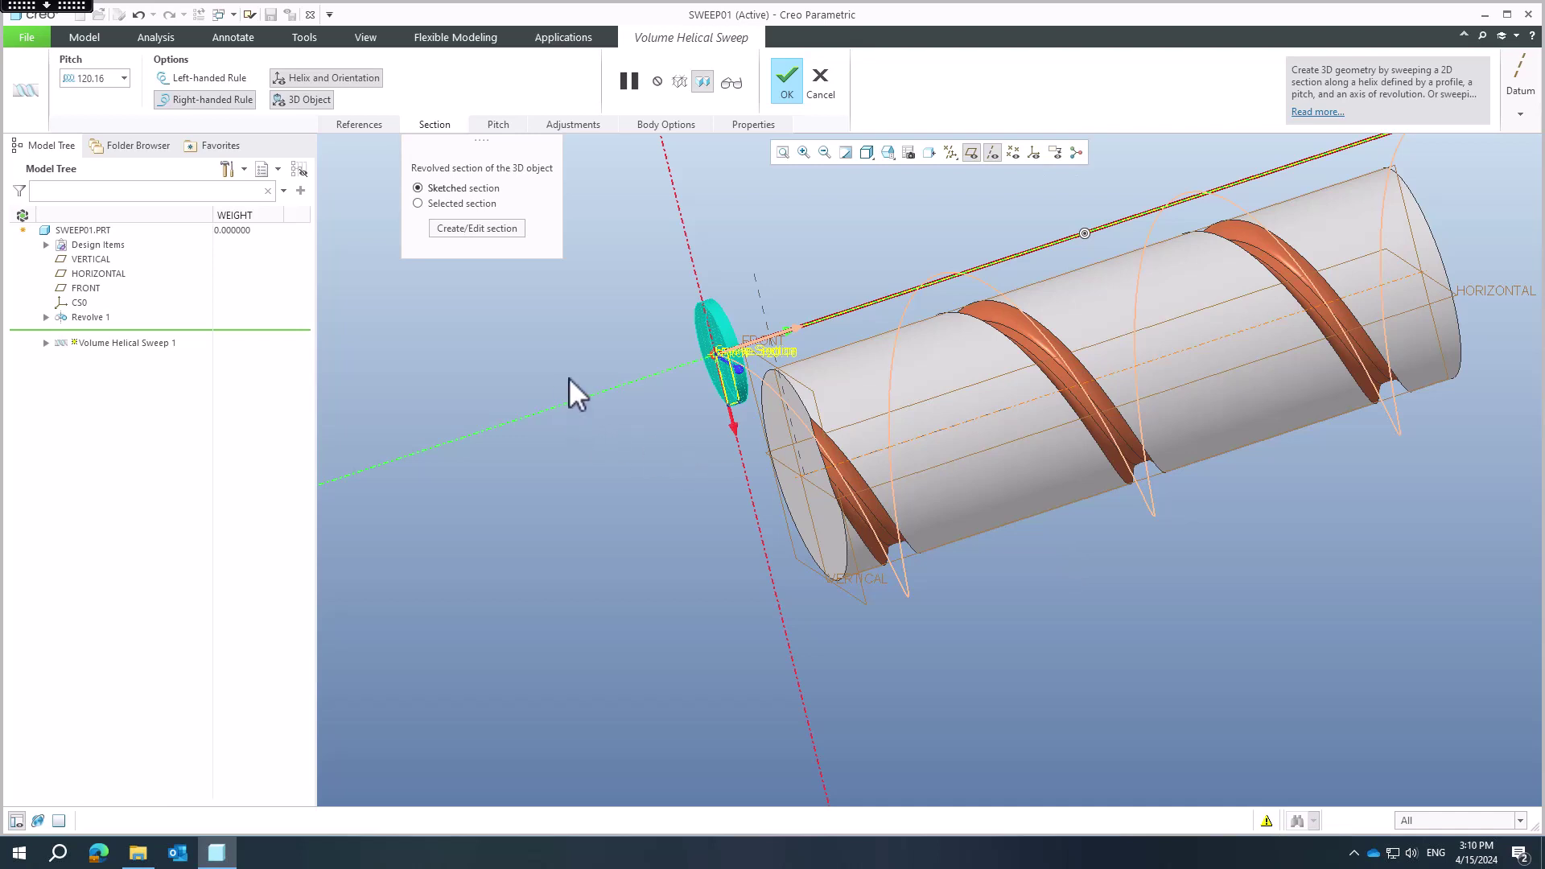
- Set the helix pitch to 55 at the start and 120 at the end point
{"action": "left_click", "coordinate": [496, 124]}
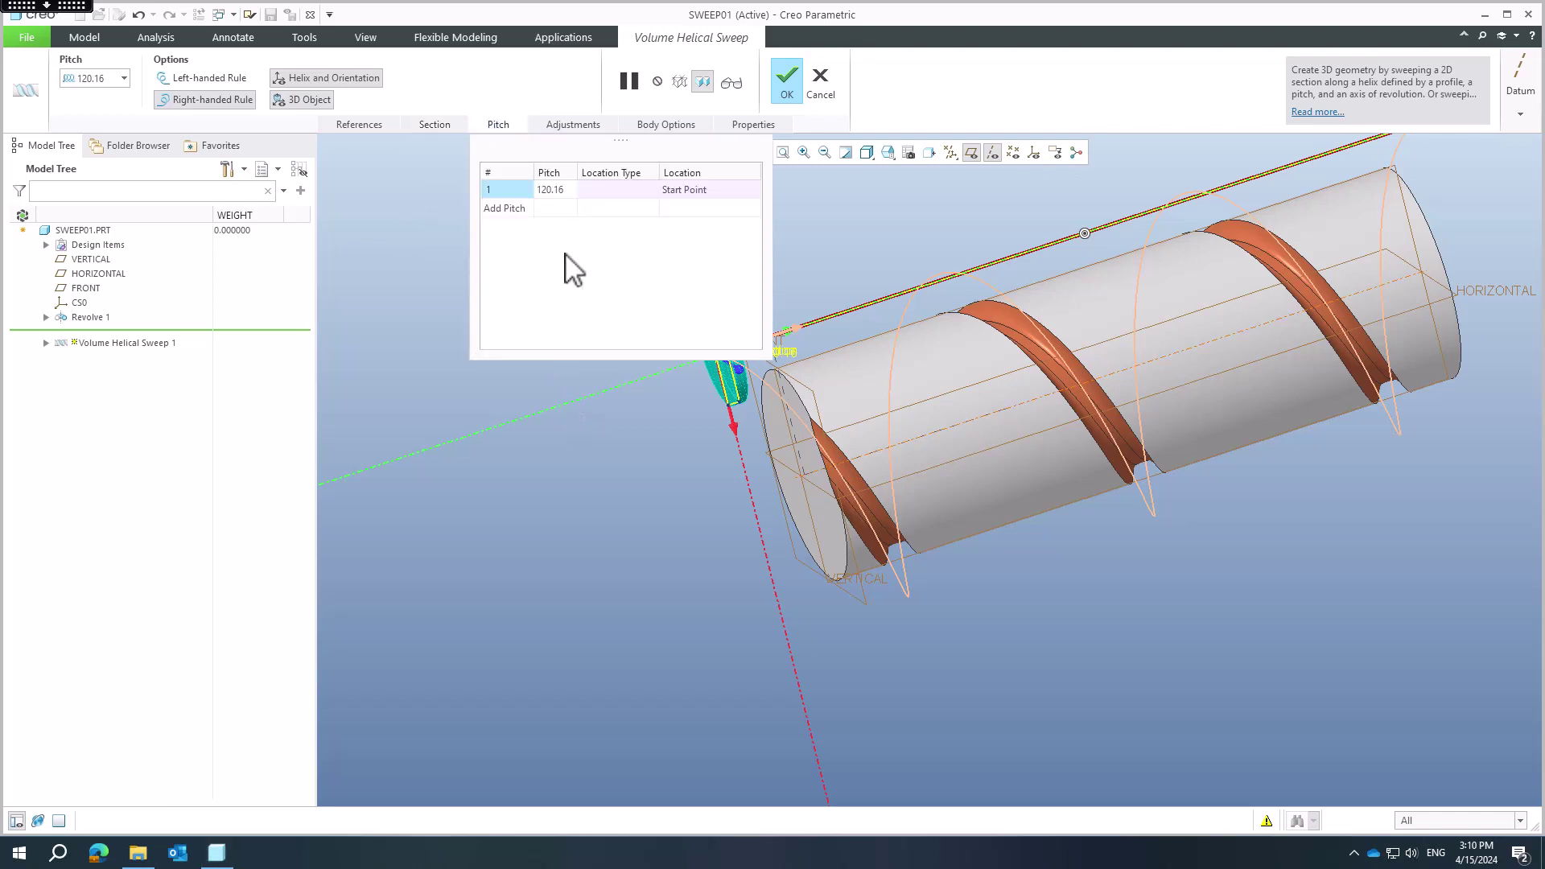
{"action": "left_click", "coordinate": [555, 190]}
{"action": "type", "text": "80"}
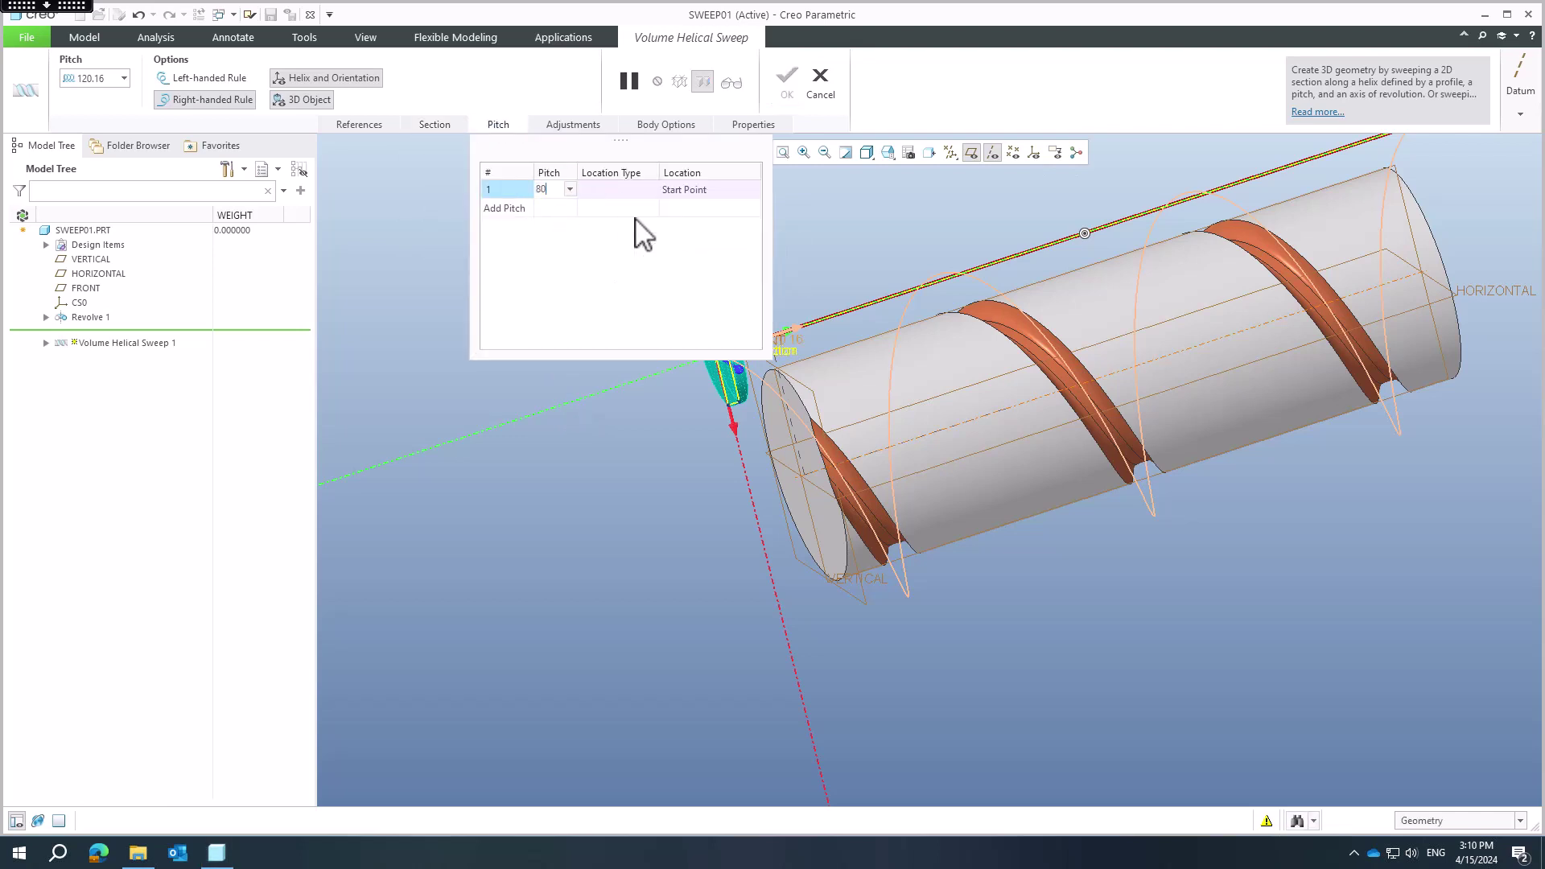
{"action": "key", "text": "Return"}
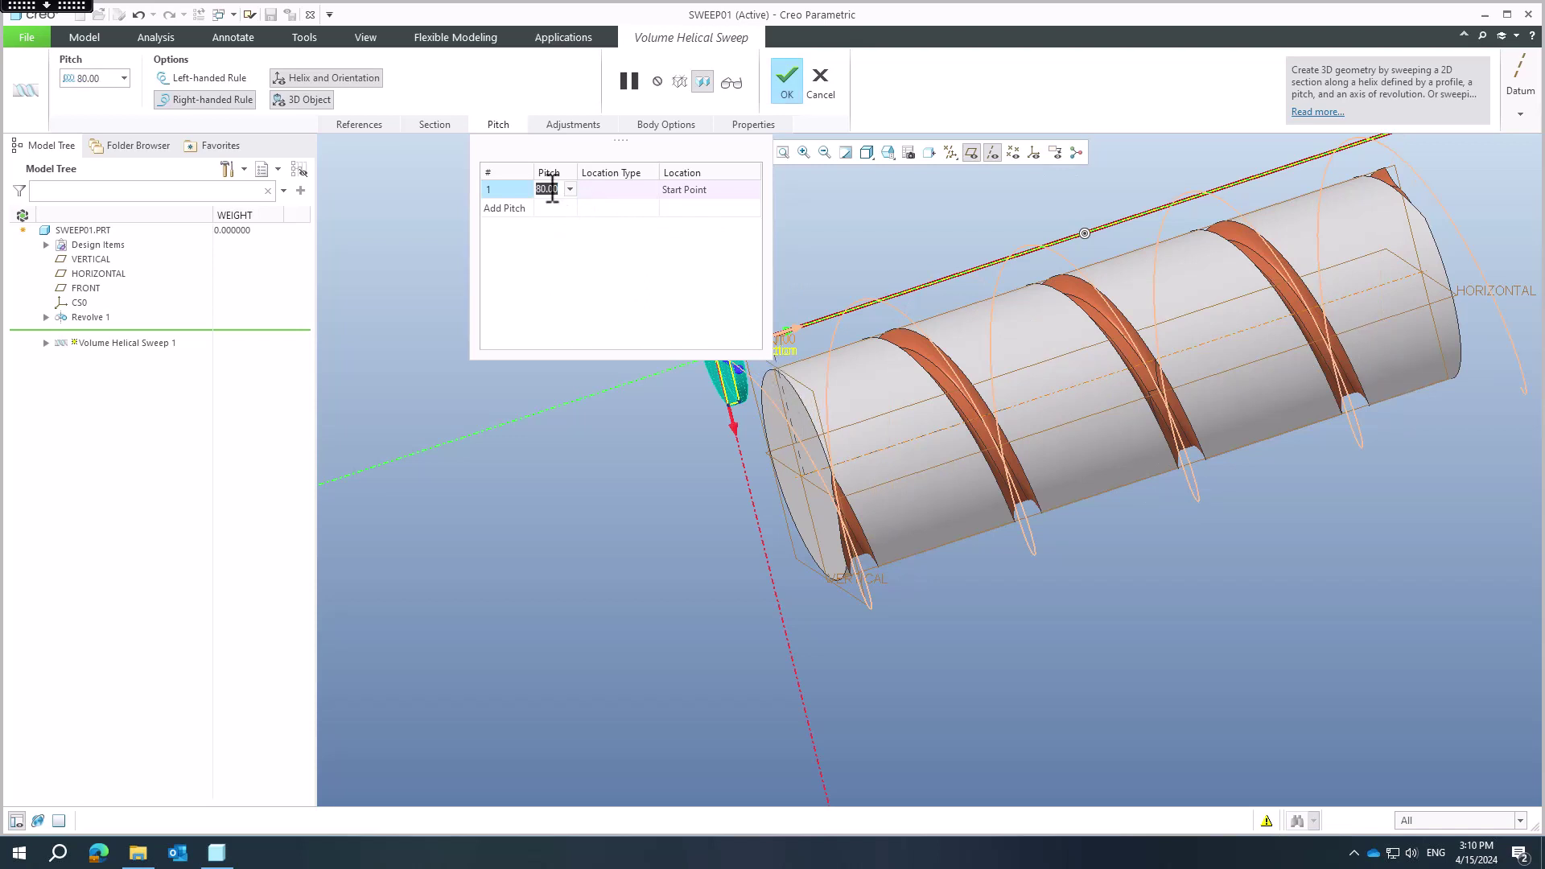
{"action": "type", "text": "55"}
{"action": "key", "text": "Return"}
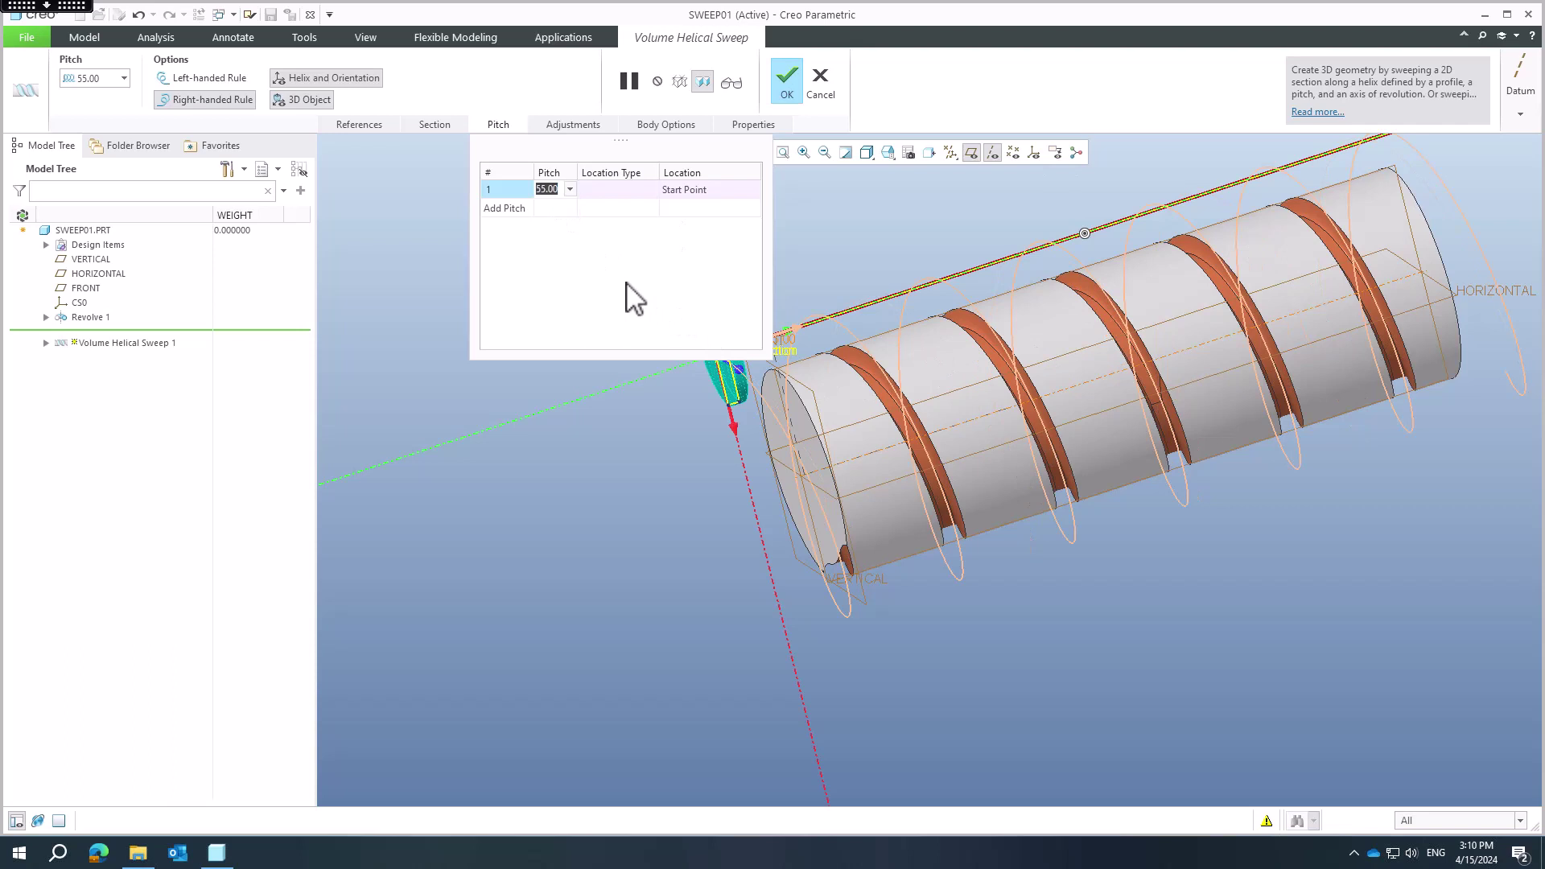
{"action": "left_click", "coordinate": [560, 209]}
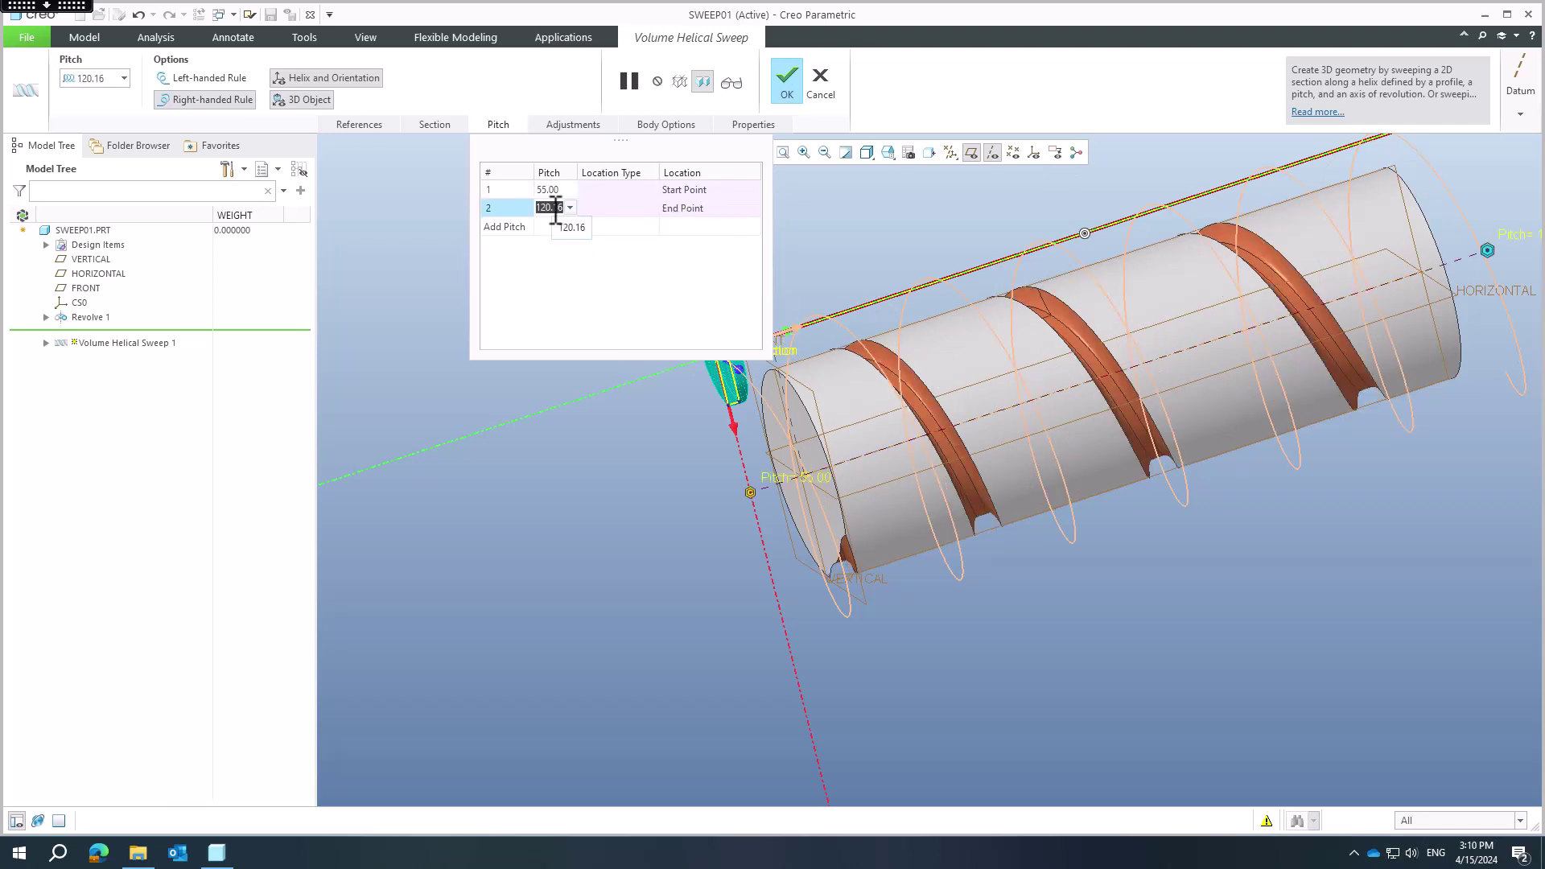
{"action": "type", "text": "120"}
{"action": "key", "text": "Return"}
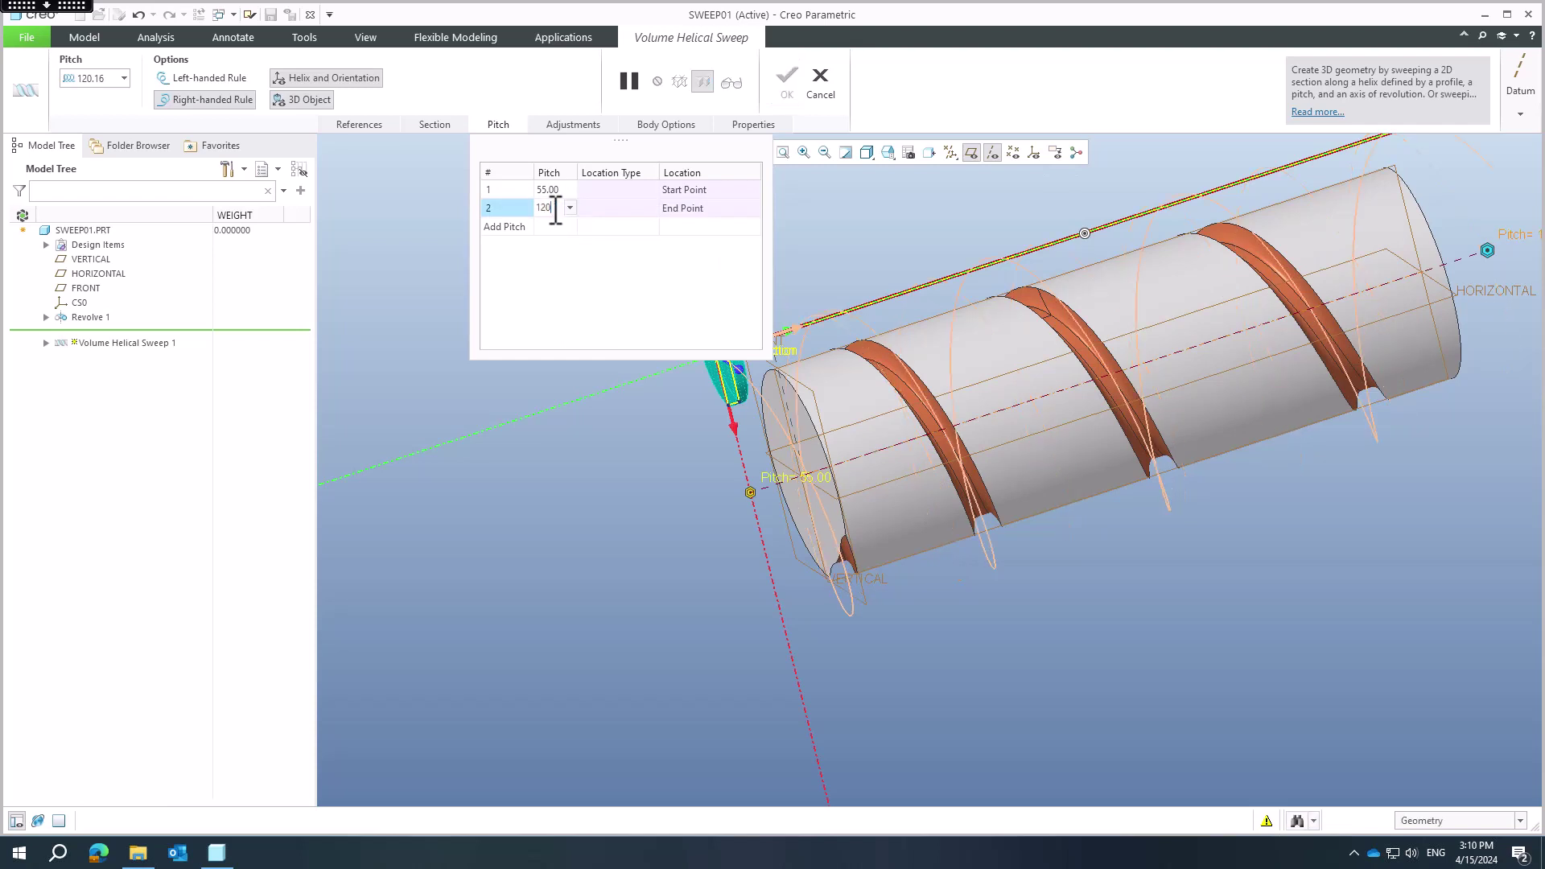
- Add pitch points of 60 at 102.10 and 80 at 178.60
{"action": "left_click", "coordinate": [547, 229]}
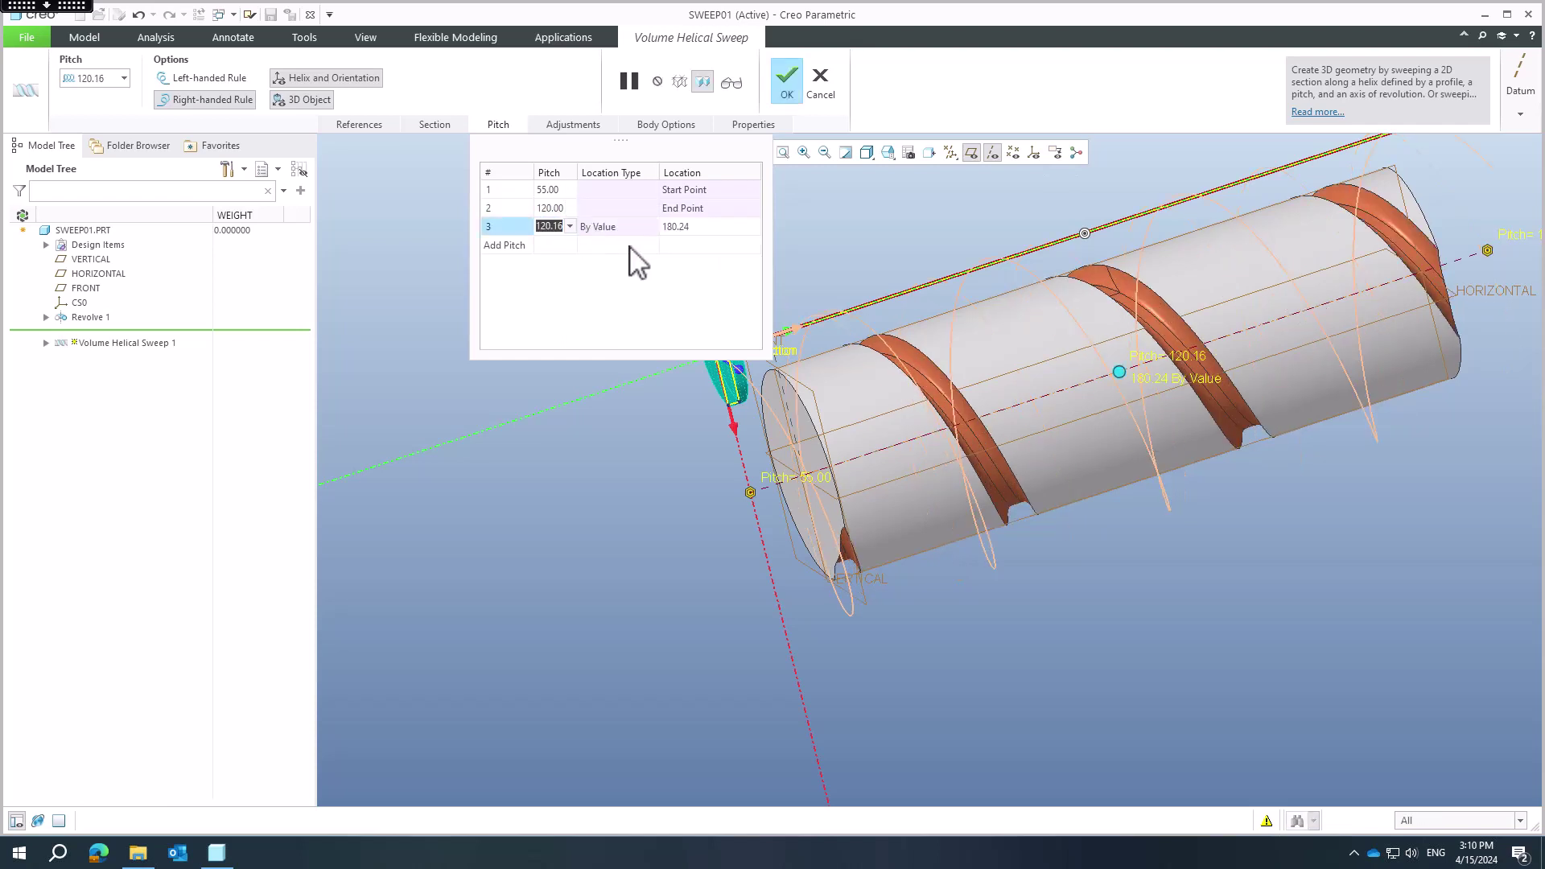
{"action": "left_click_drag", "start_coordinate": [1121, 371], "coordinate": [966, 428]}
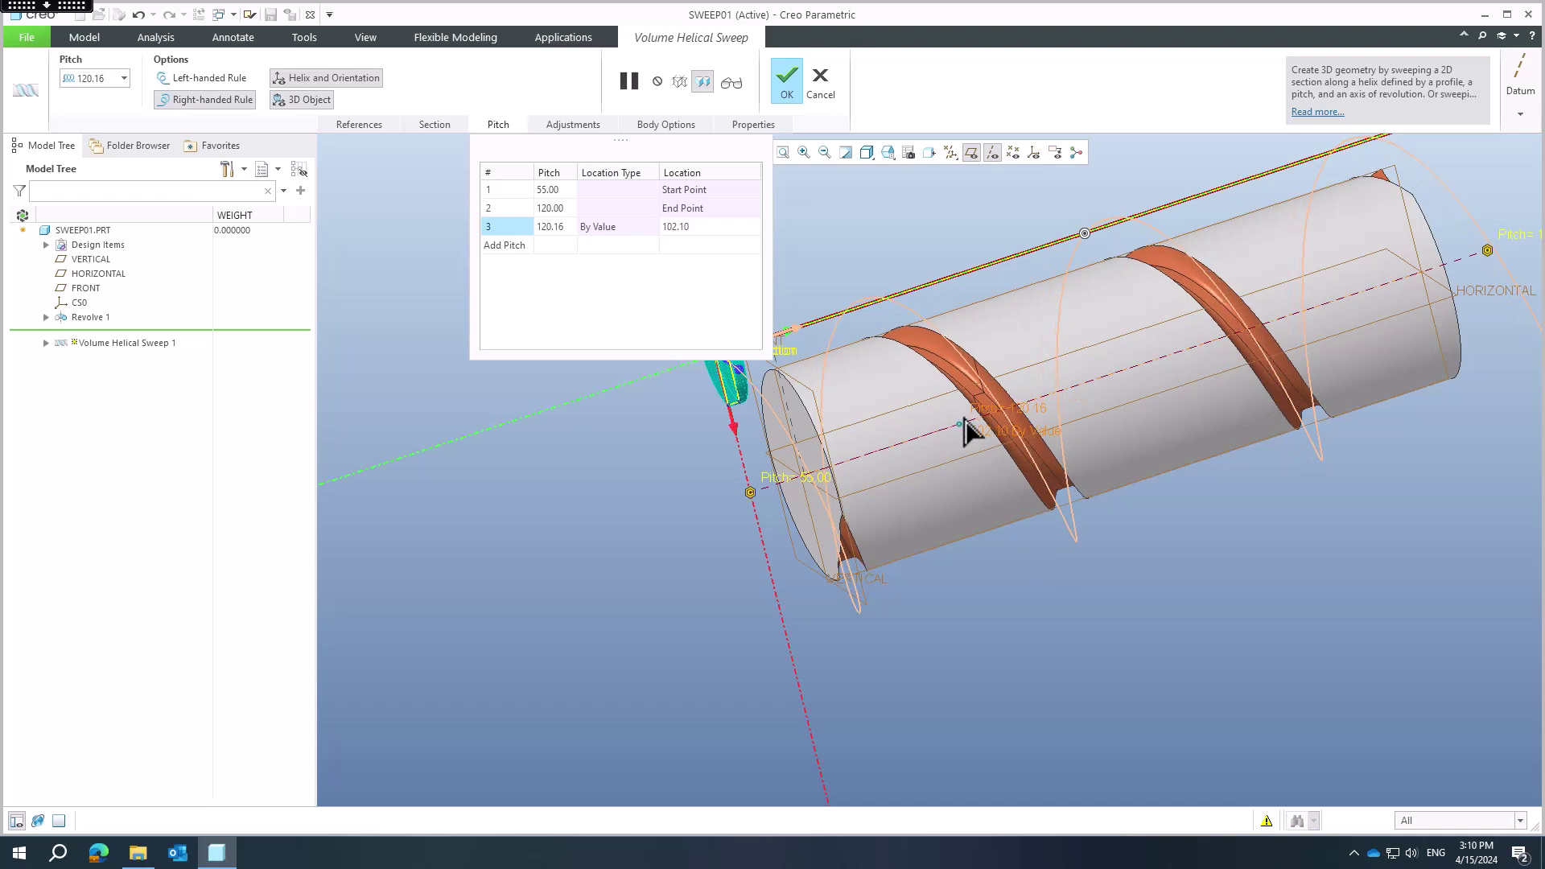
{"action": "left_click", "coordinate": [556, 227]}
{"action": "type", "text": "60"}
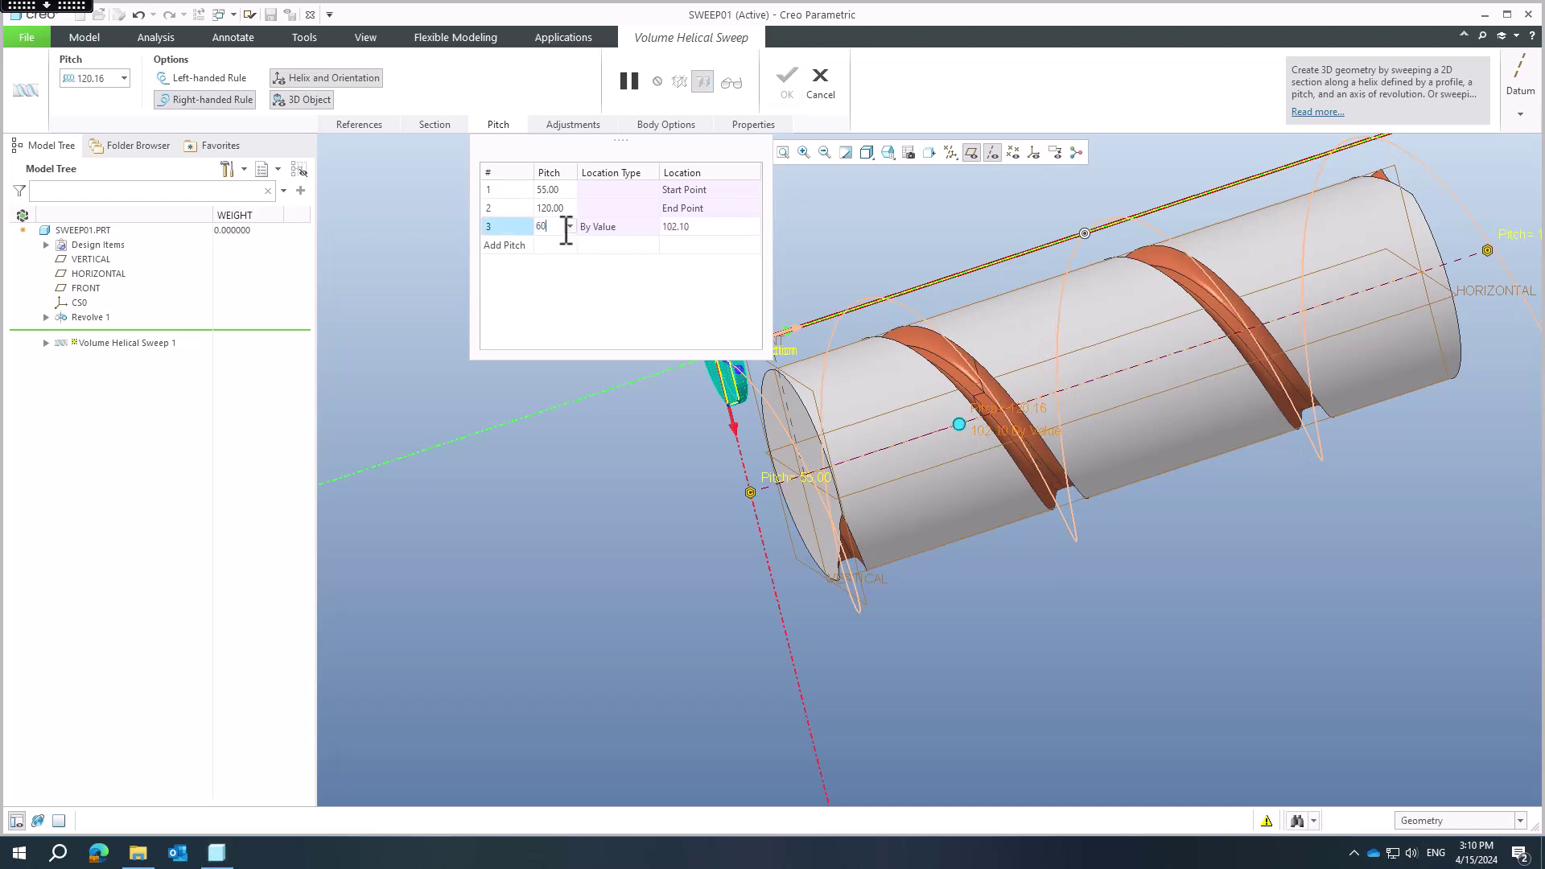
{"action": "key", "text": "Return"}
{"action": "left_click", "coordinate": [543, 245]}
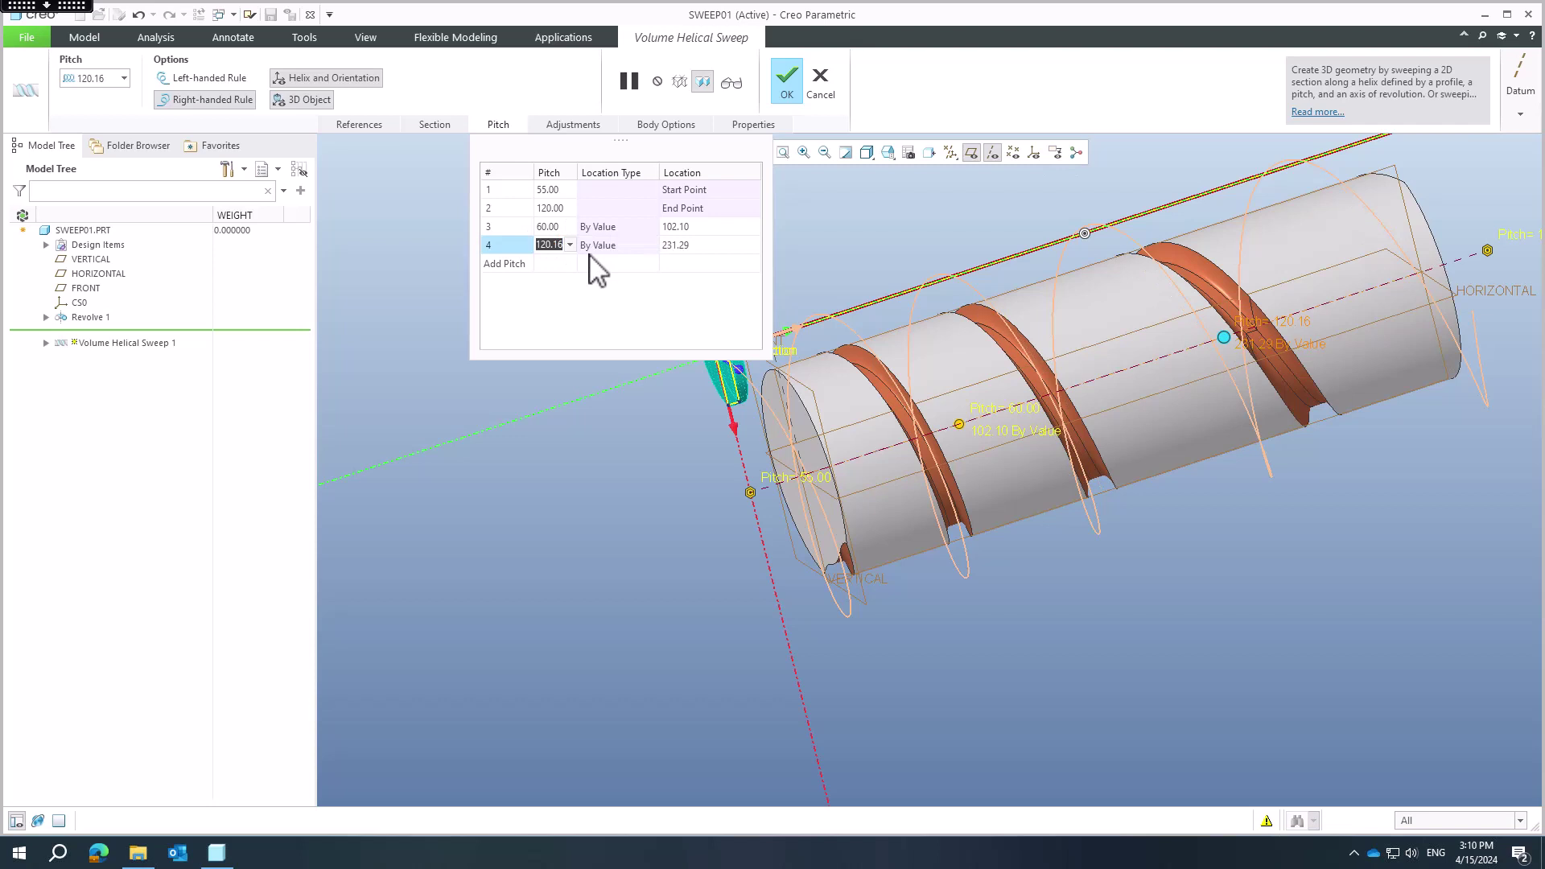
{"action": "left_click_drag", "start_coordinate": [1223, 338], "coordinate": [1117, 374]}
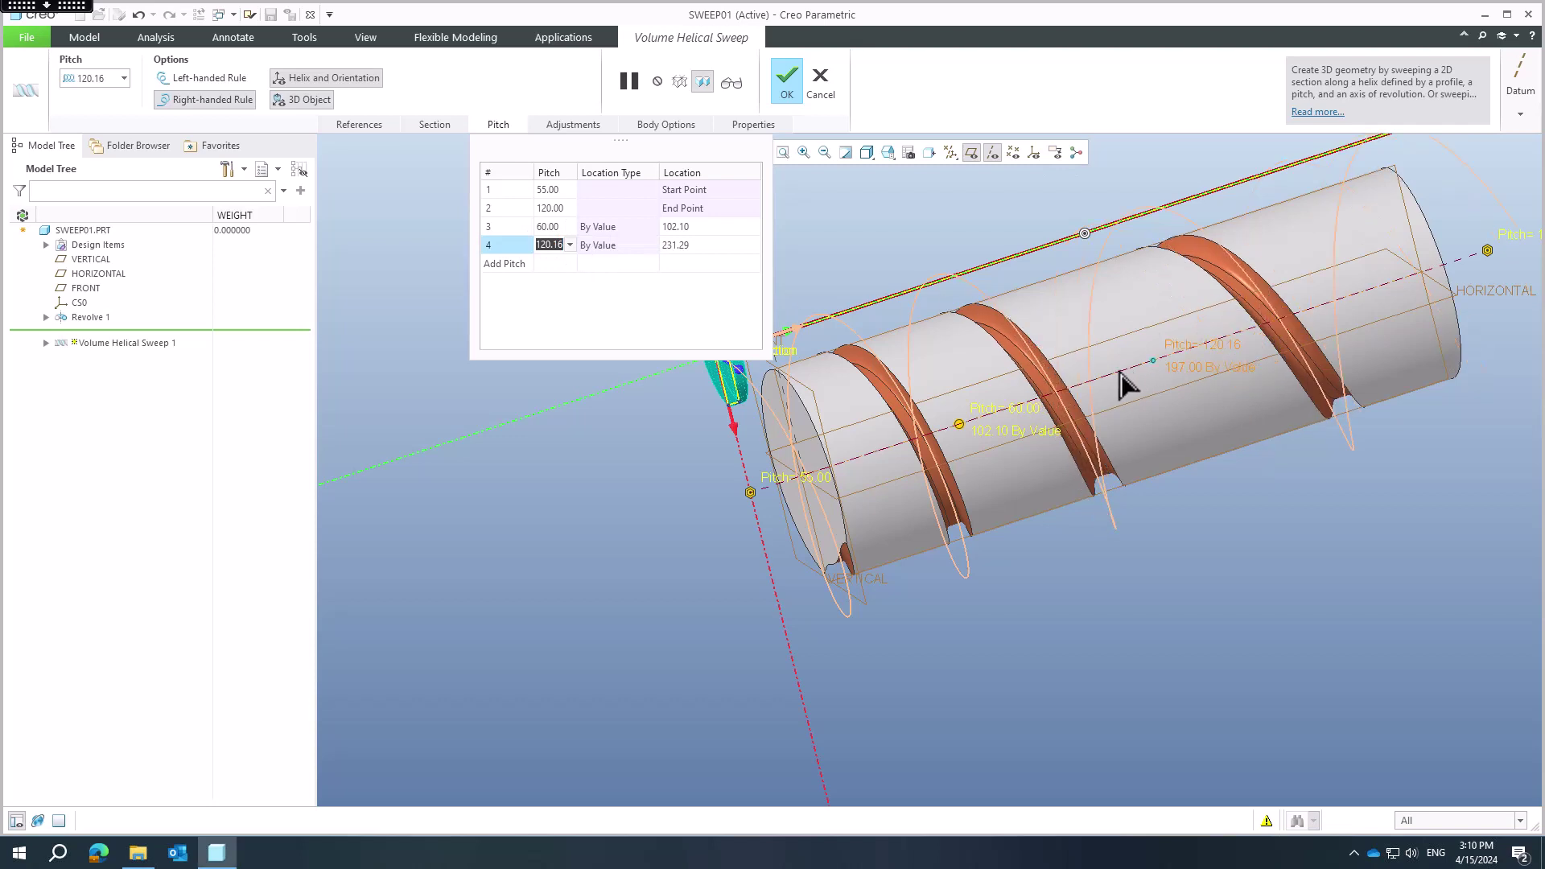
{"action": "left_click", "coordinate": [550, 245]}
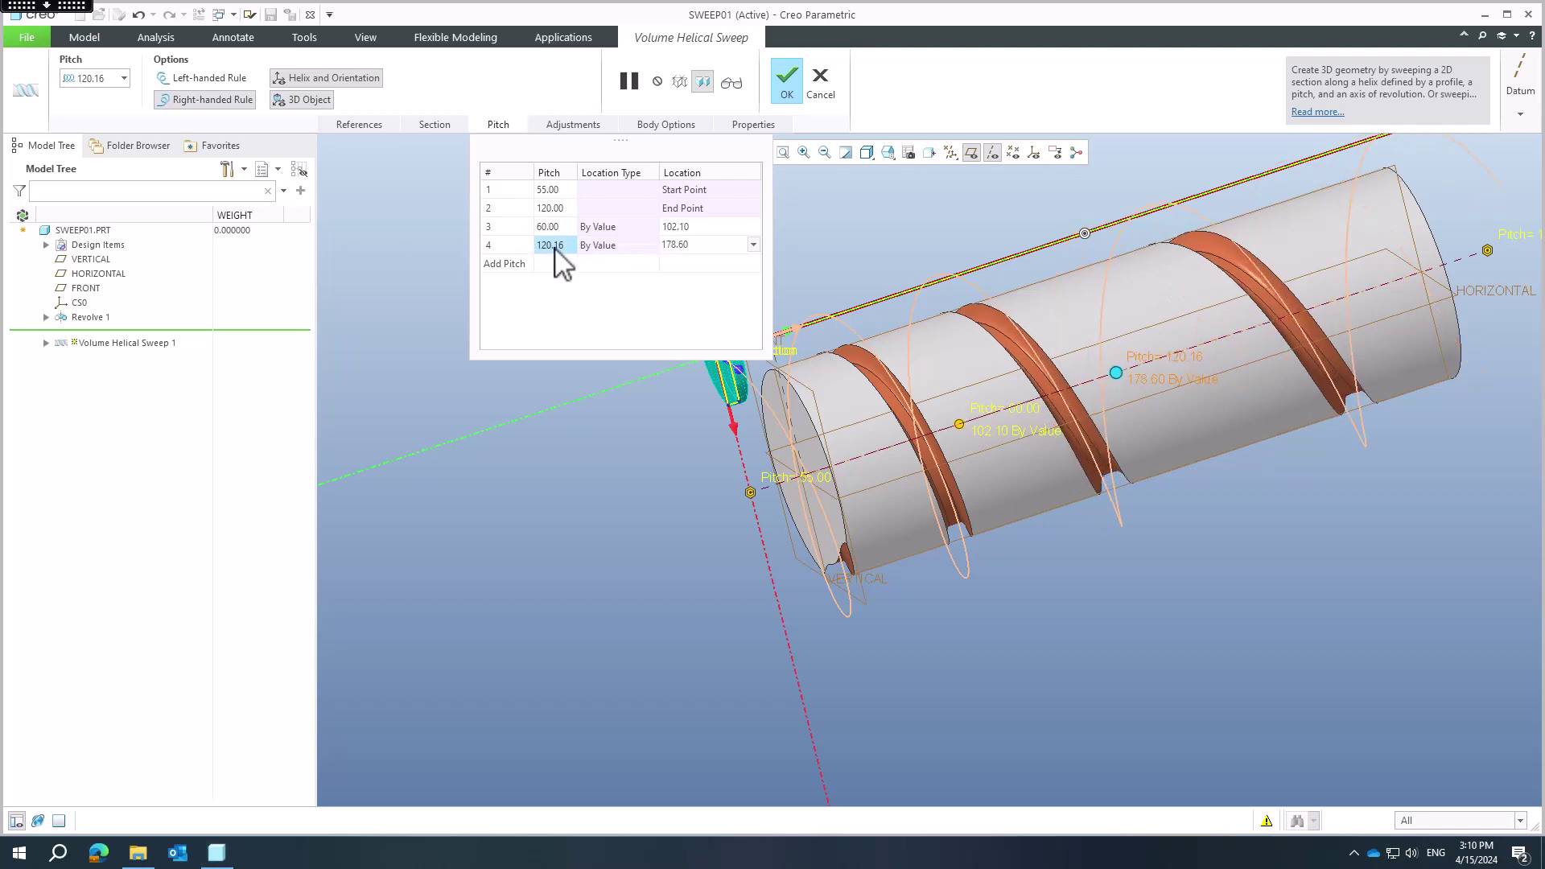
{"action": "type", "text": "80"}
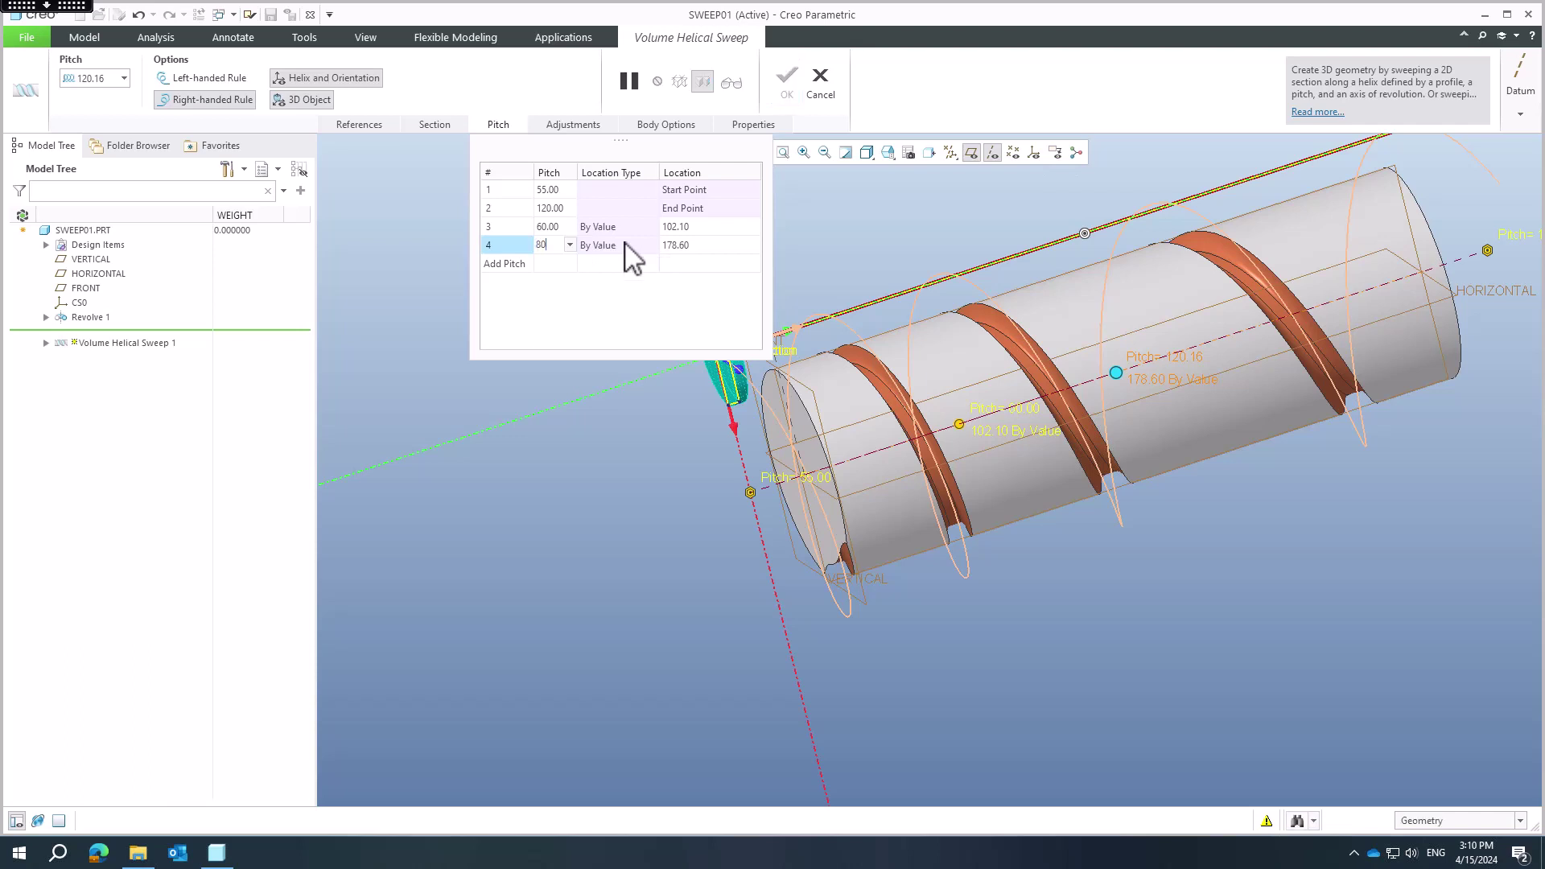
{"action": "key", "text": "Return"}
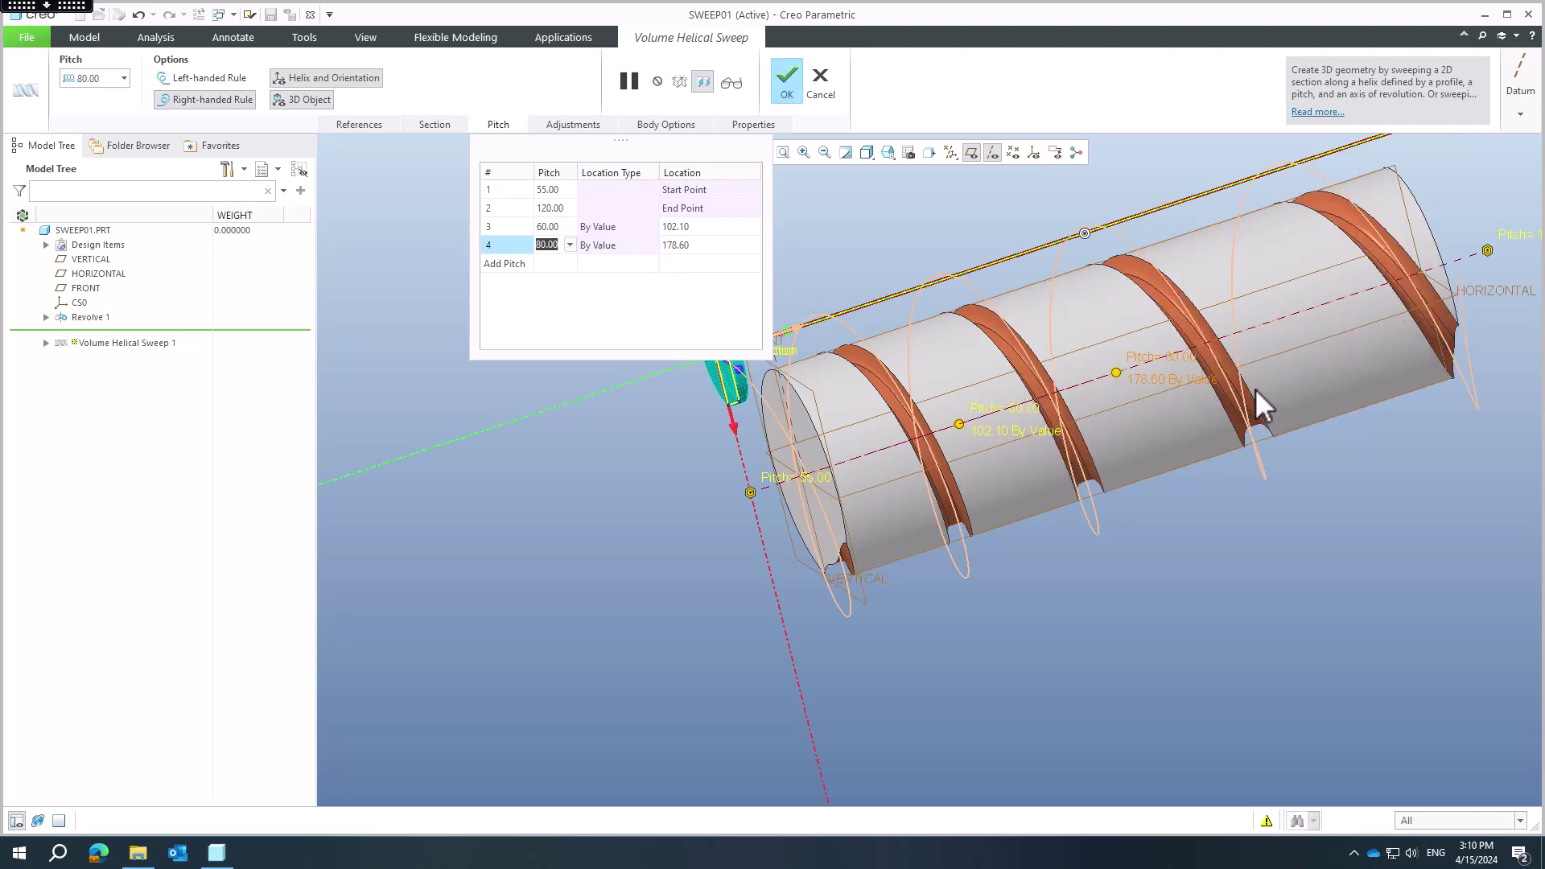
- Make the helix left-handed and show the sweep's References settings
{"action": "middle_click_drag", "start_coordinate": [869, 510], "coordinate": [919, 552]}
{"action": "scroll", "coordinate": [823, 621], "scroll_direction": "up", "scroll_amount": 3}
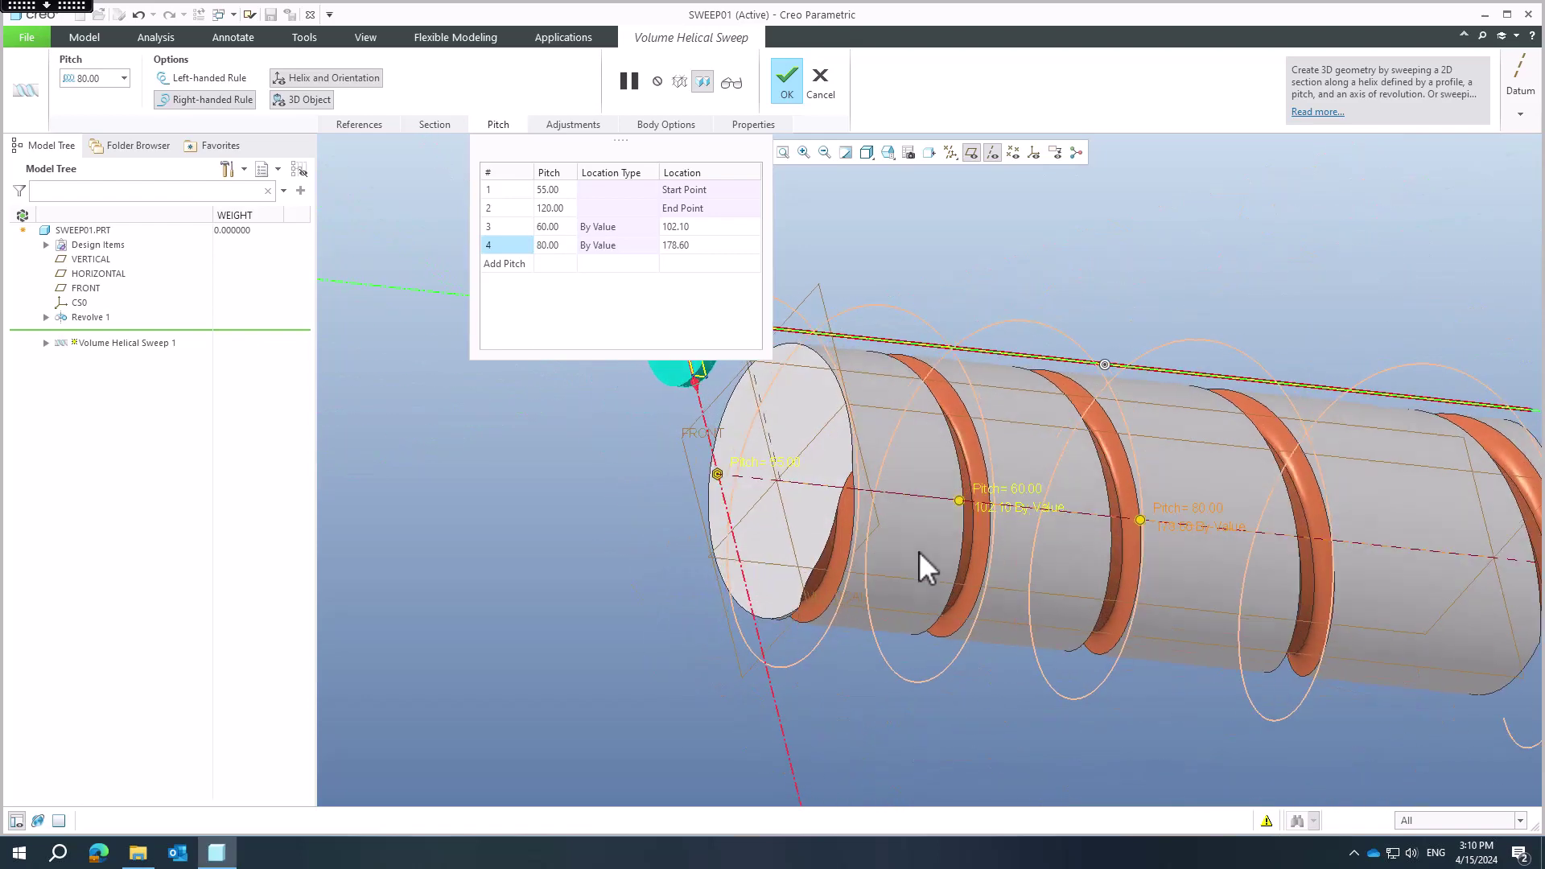
{"action": "scroll", "coordinate": [840, 588], "scroll_direction": "down", "scroll_amount": 4}
{"action": "scroll", "coordinate": [840, 587], "scroll_direction": "up", "scroll_amount": 3}
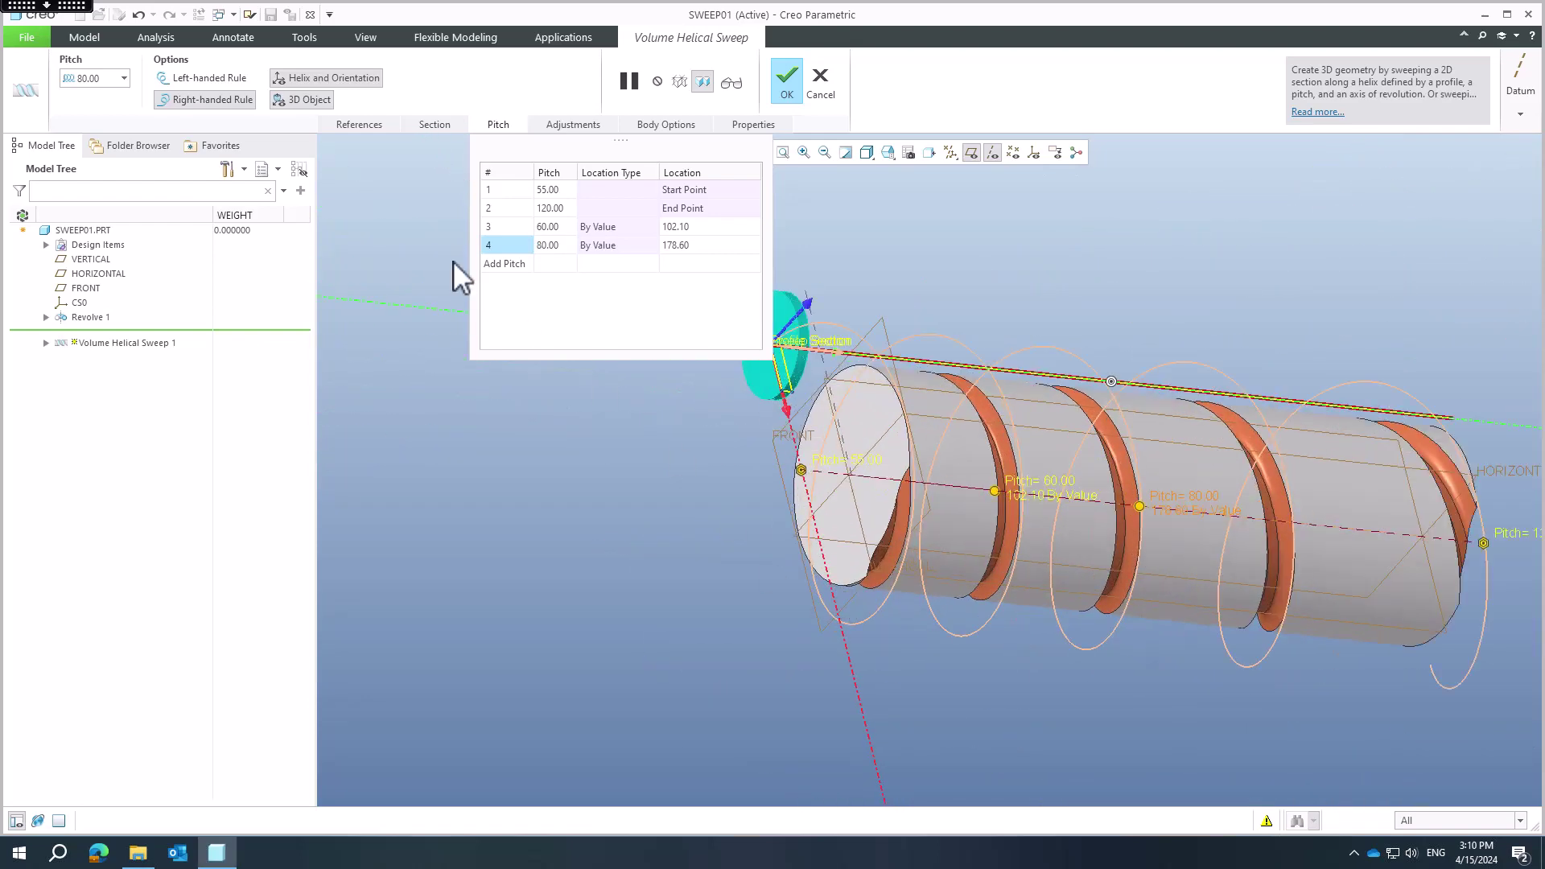
{"action": "left_click", "coordinate": [197, 80]}
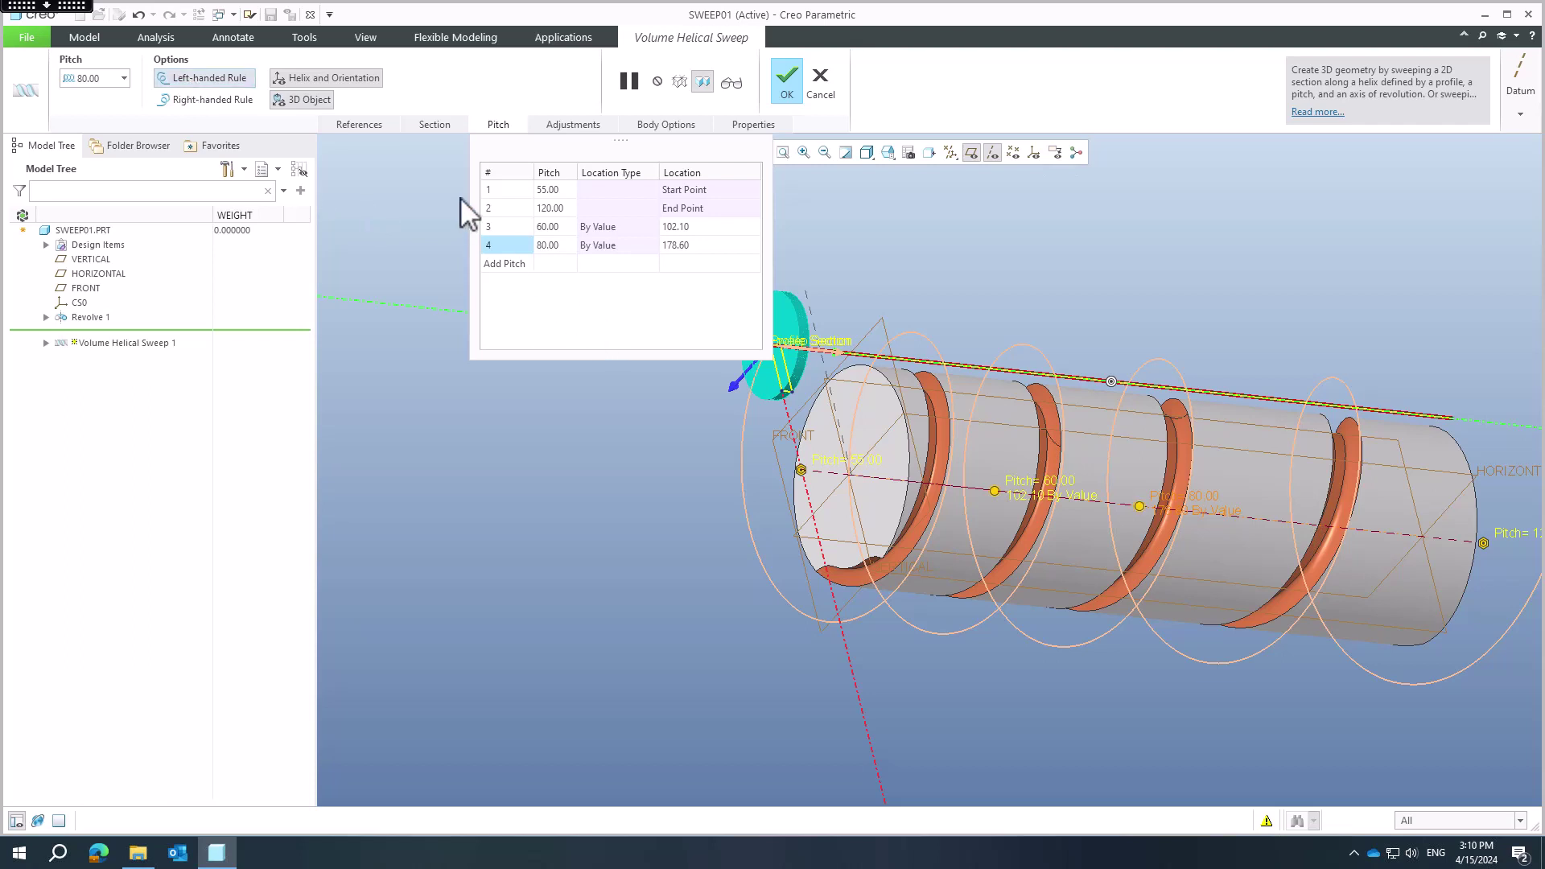
{"action": "left_click", "coordinate": [360, 125]}
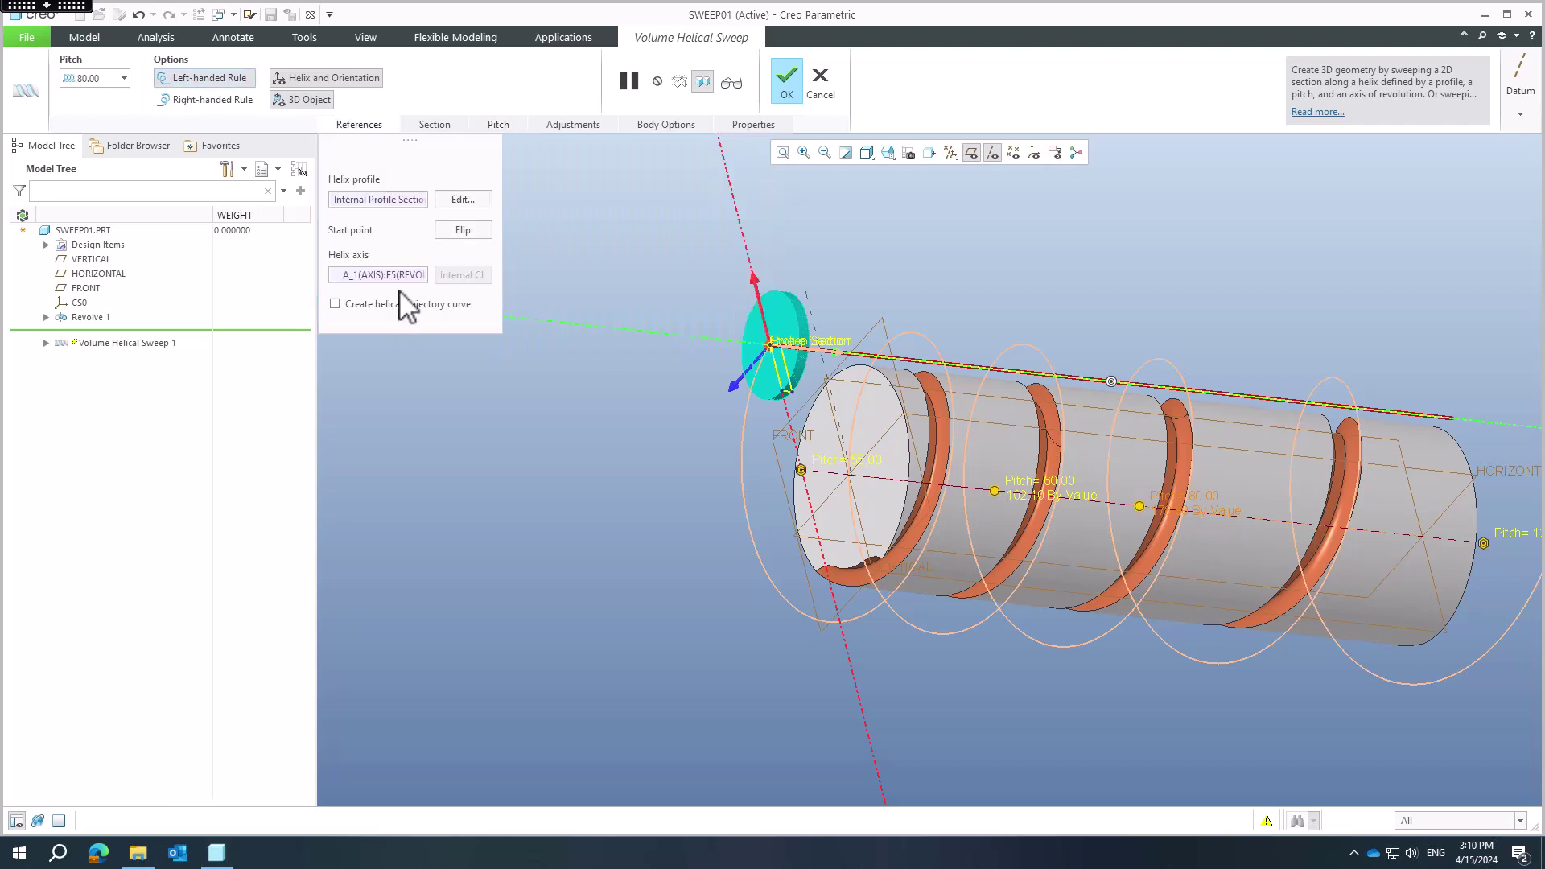
- In the helix profile sketch, draw three lines forming a recessed step below the middle of the line
{"action": "left_click", "coordinate": [456, 200]}
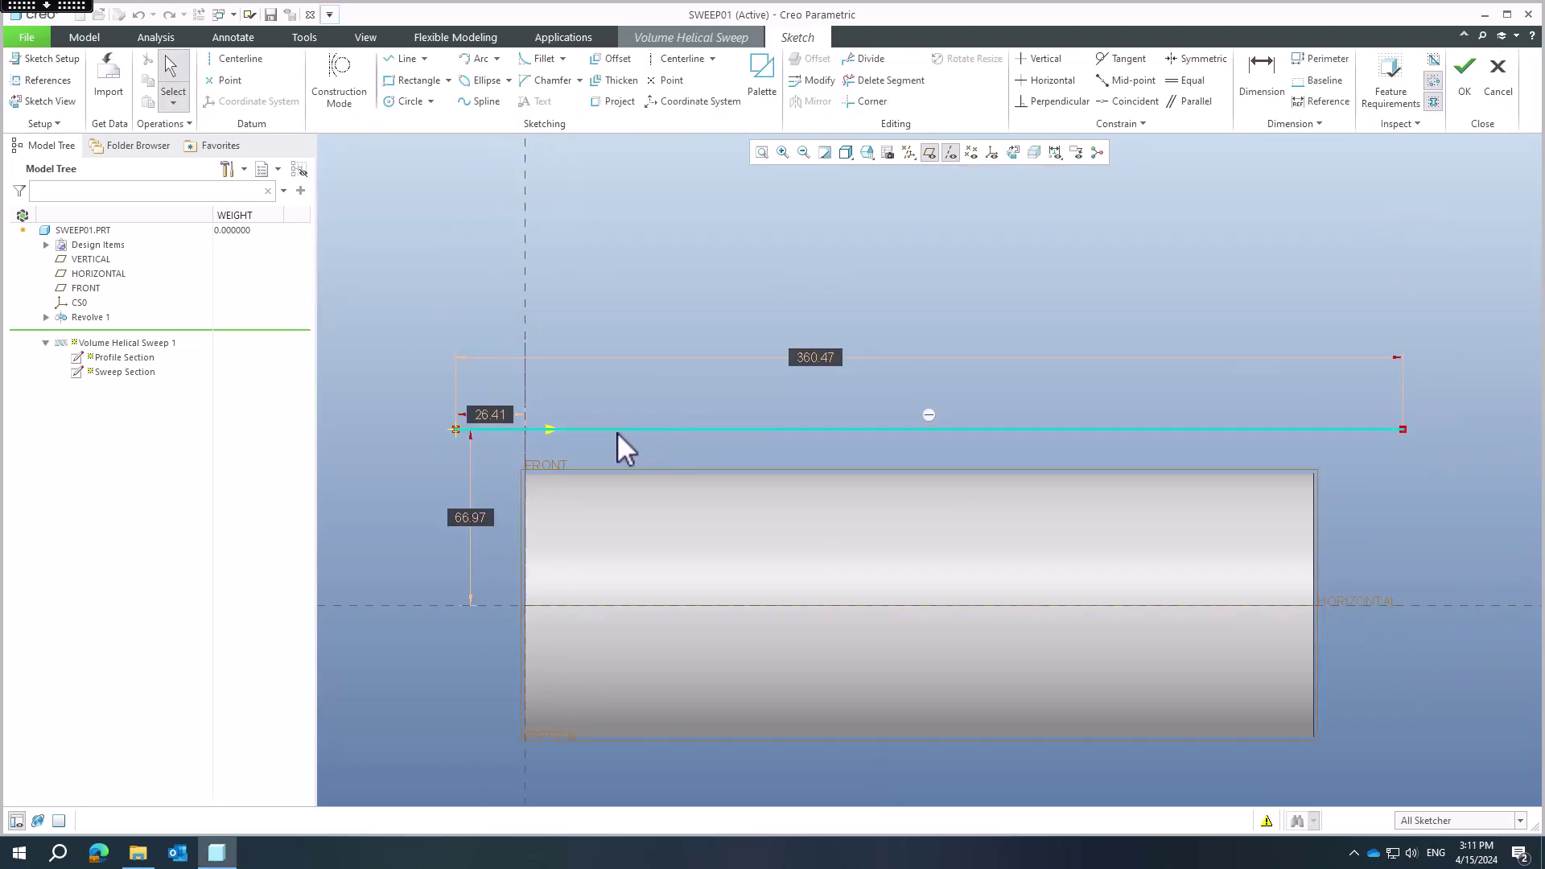
{"action": "left_click", "coordinate": [405, 60]}
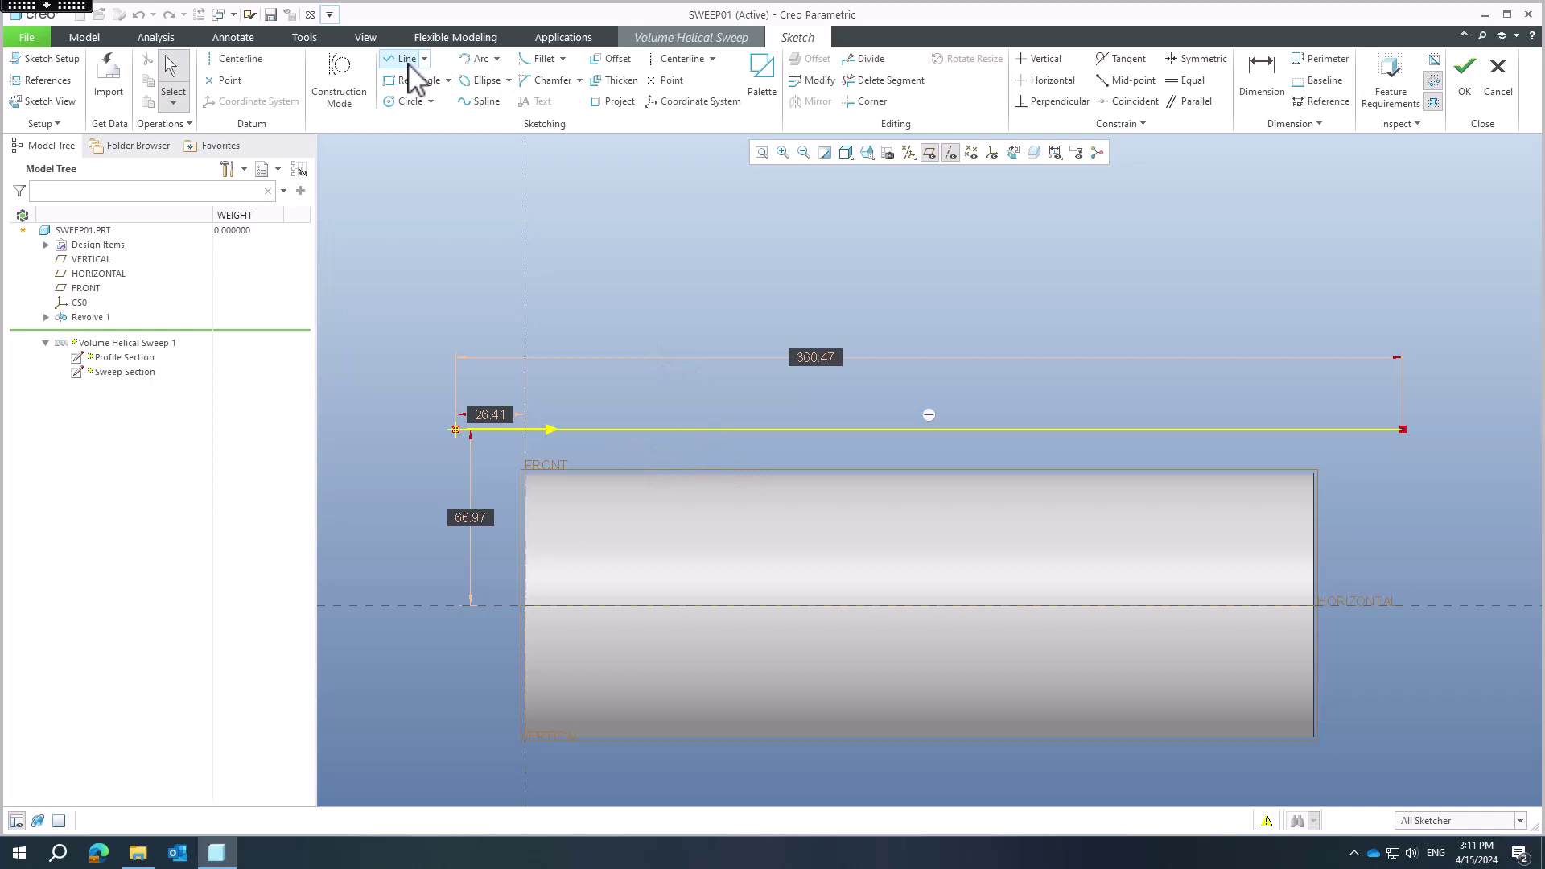
{"action": "left_click", "coordinate": [586, 431]}
{"action": "left_click", "coordinate": [626, 449]}
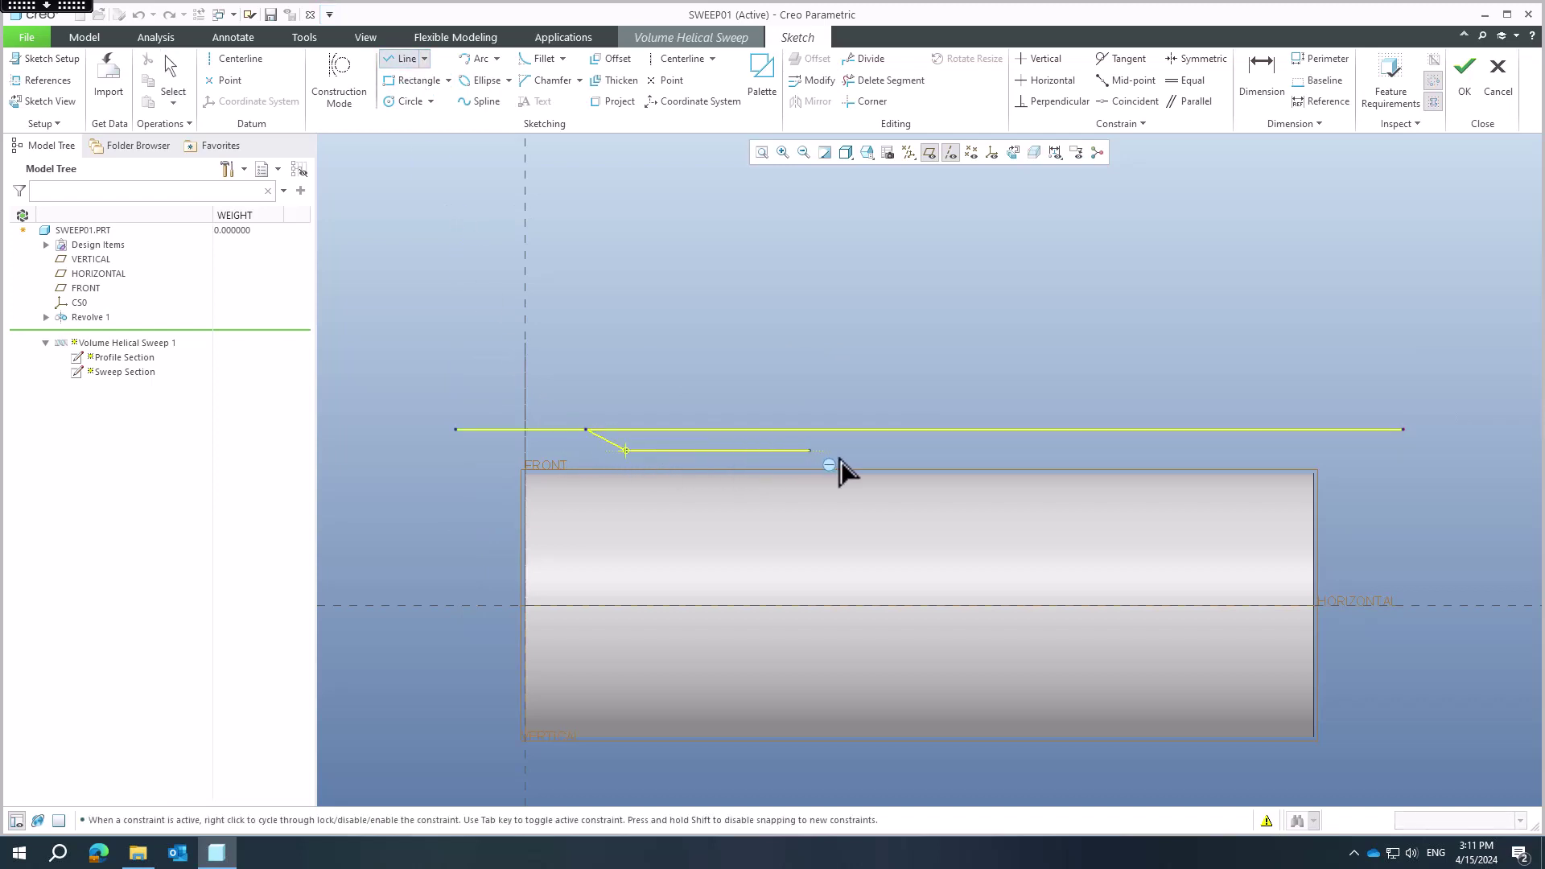
{"action": "left_click", "coordinate": [1008, 429]}
{"action": "middle_click", "coordinate": [997, 379]}
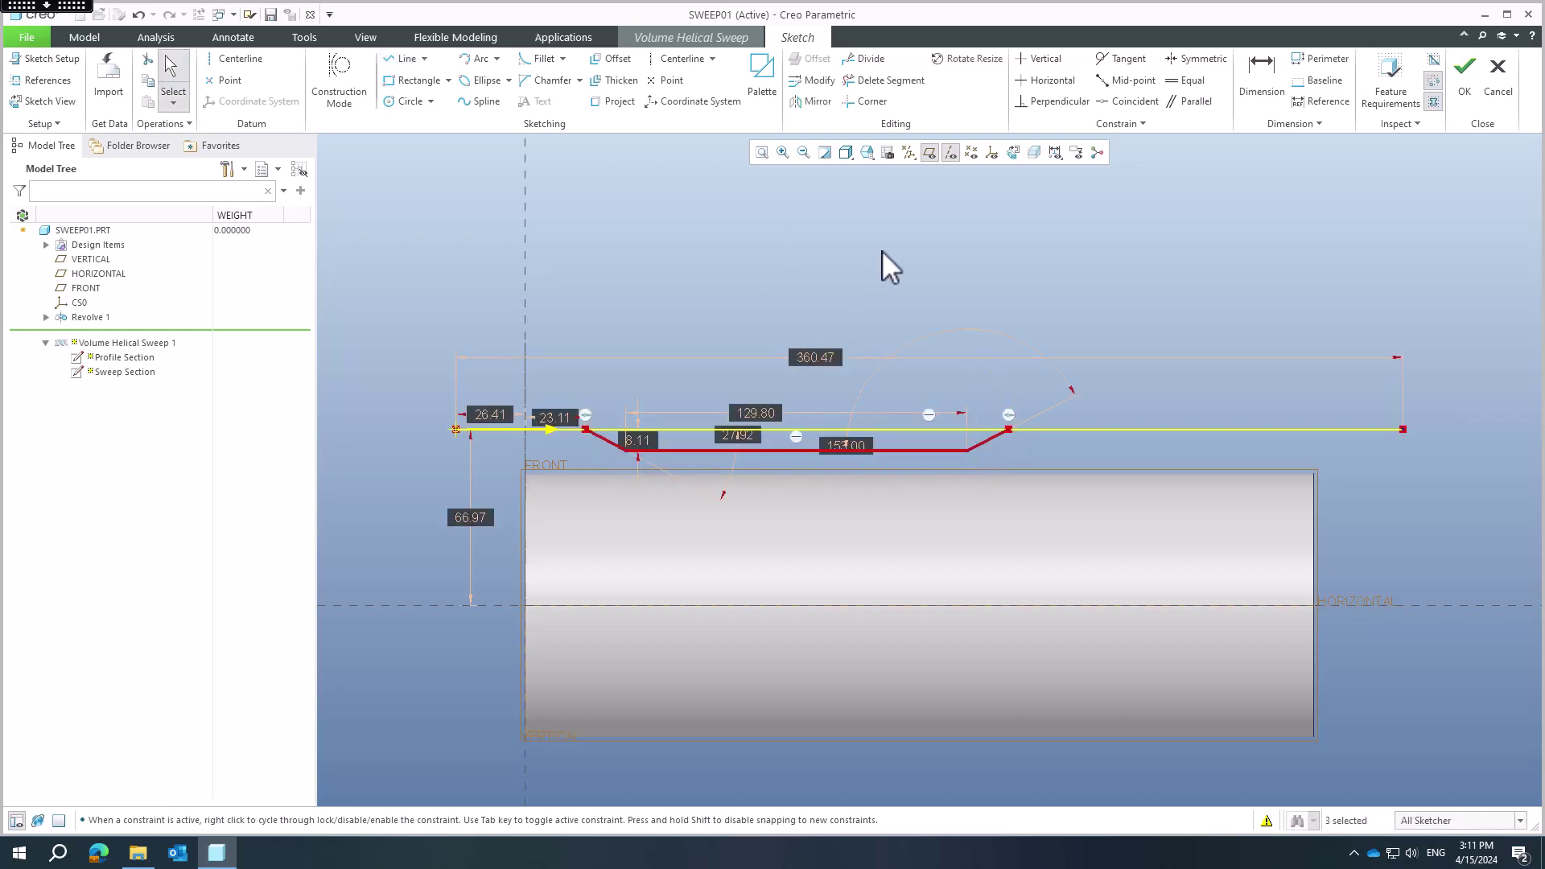
- Delete the original top span above the step and accept the edited profile
{"action": "left_click", "coordinate": [883, 80]}
{"action": "left_click", "coordinate": [776, 429]}
{"action": "scroll", "coordinate": [780, 353], "scroll_direction": "up", "scroll_amount": 2}
{"action": "middle_click", "coordinate": [780, 352]}
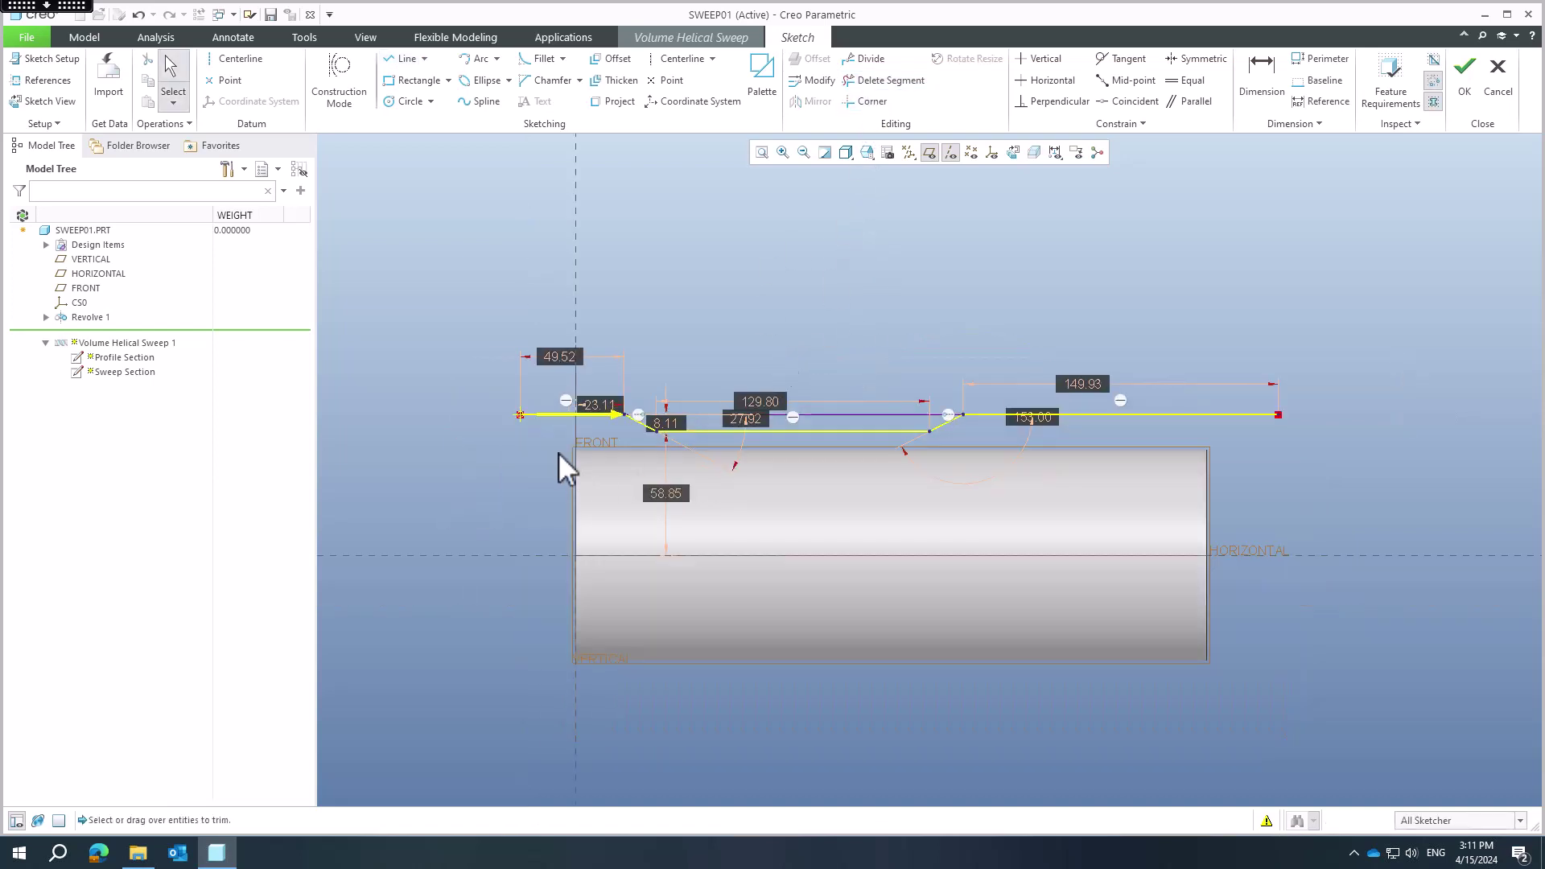
{"action": "left_click", "coordinate": [1464, 78]}
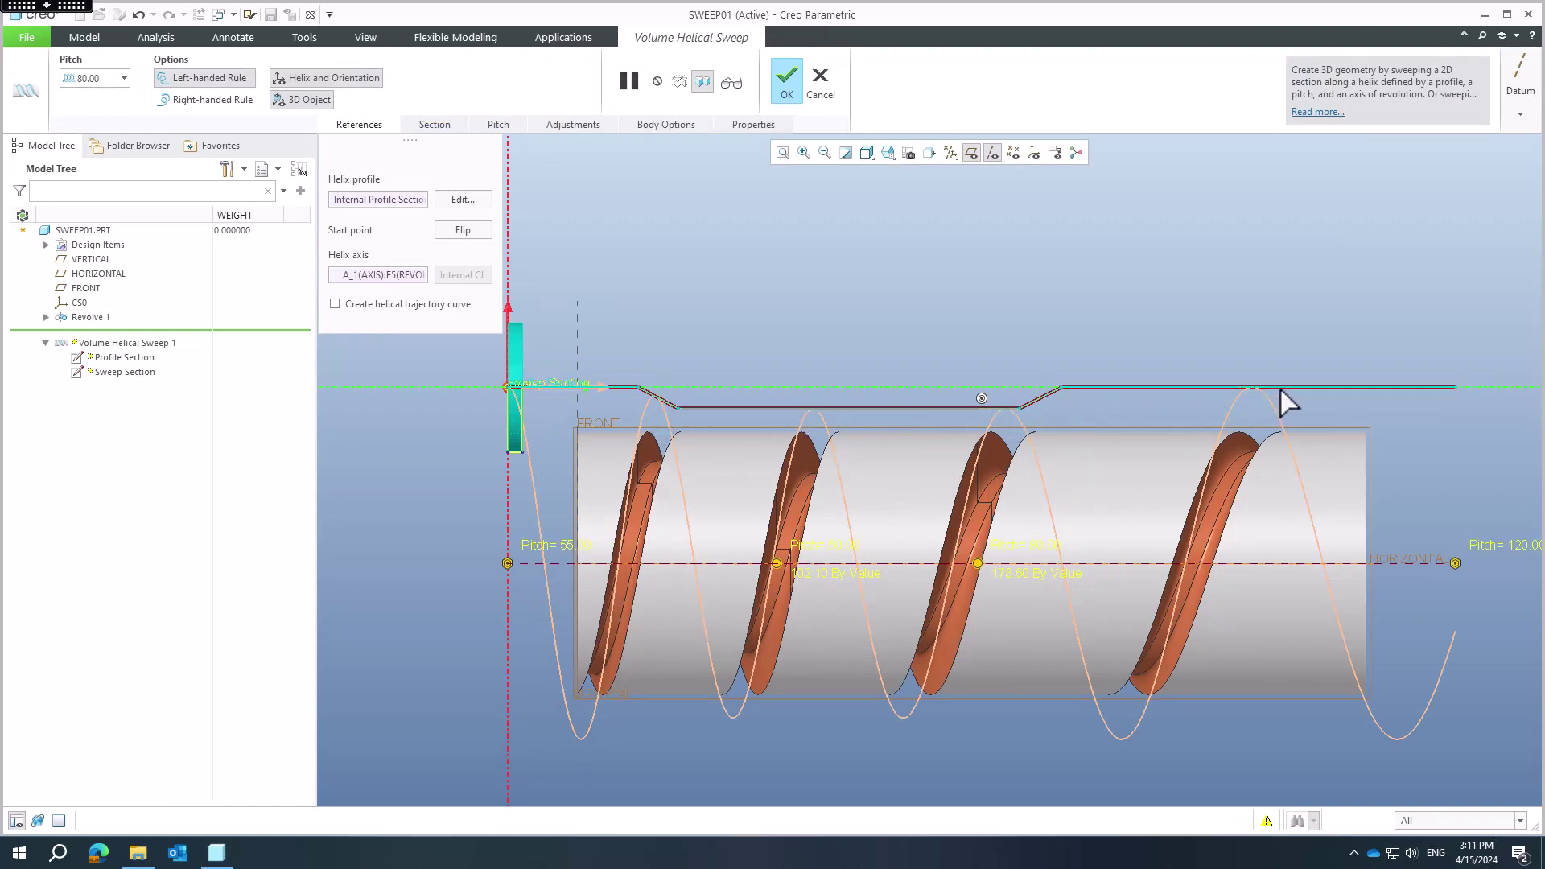
- Close the pitch table and set the helix to the right-handed rule
{"action": "left_click", "coordinate": [734, 380]}
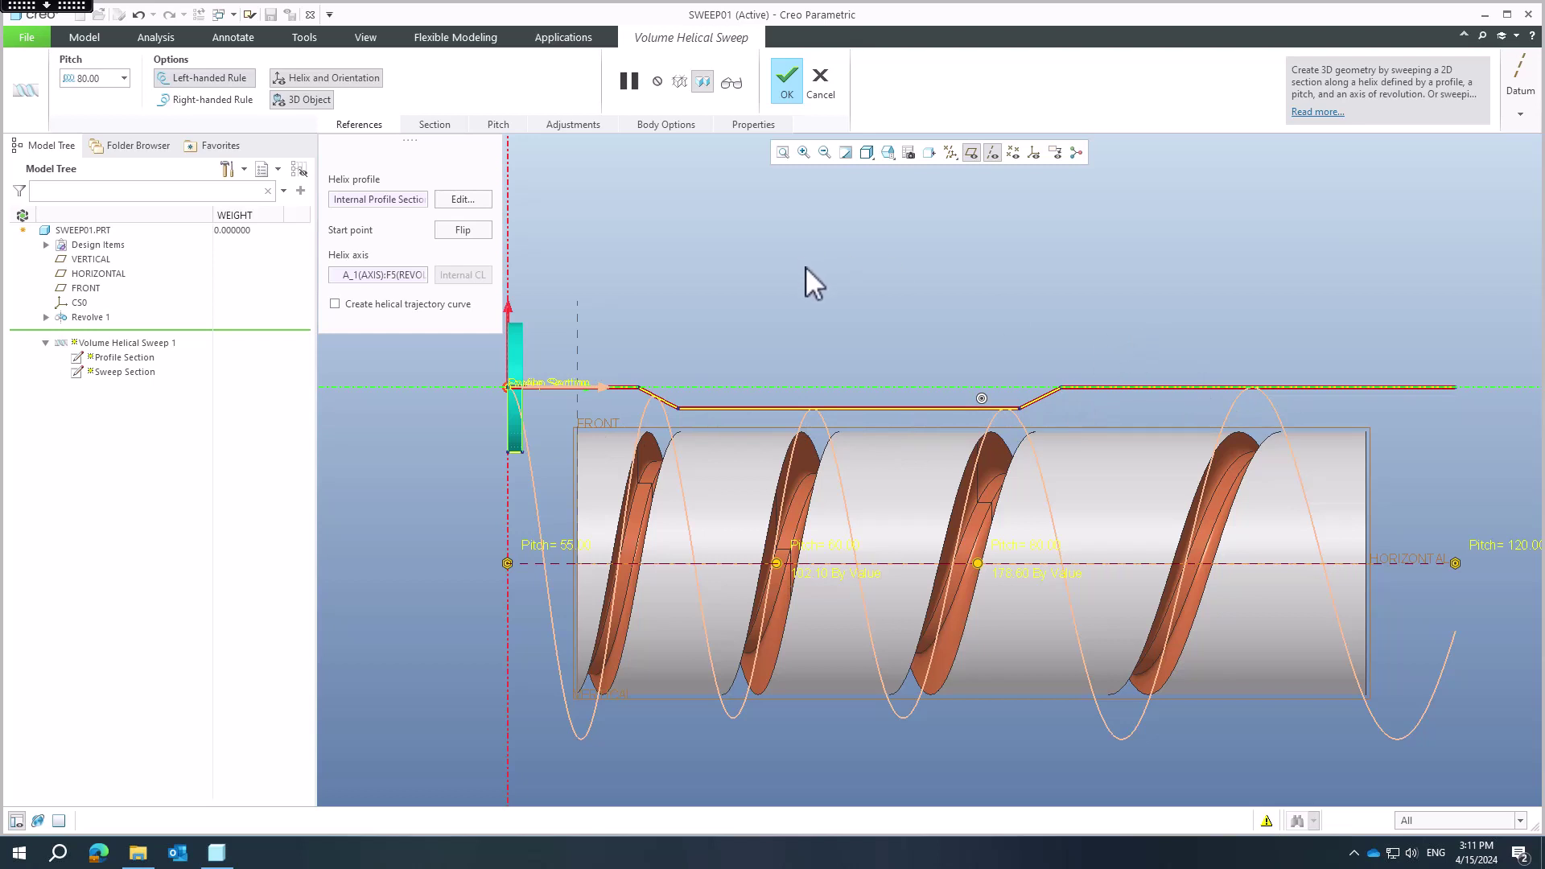
{"action": "left_click", "coordinate": [494, 124]}
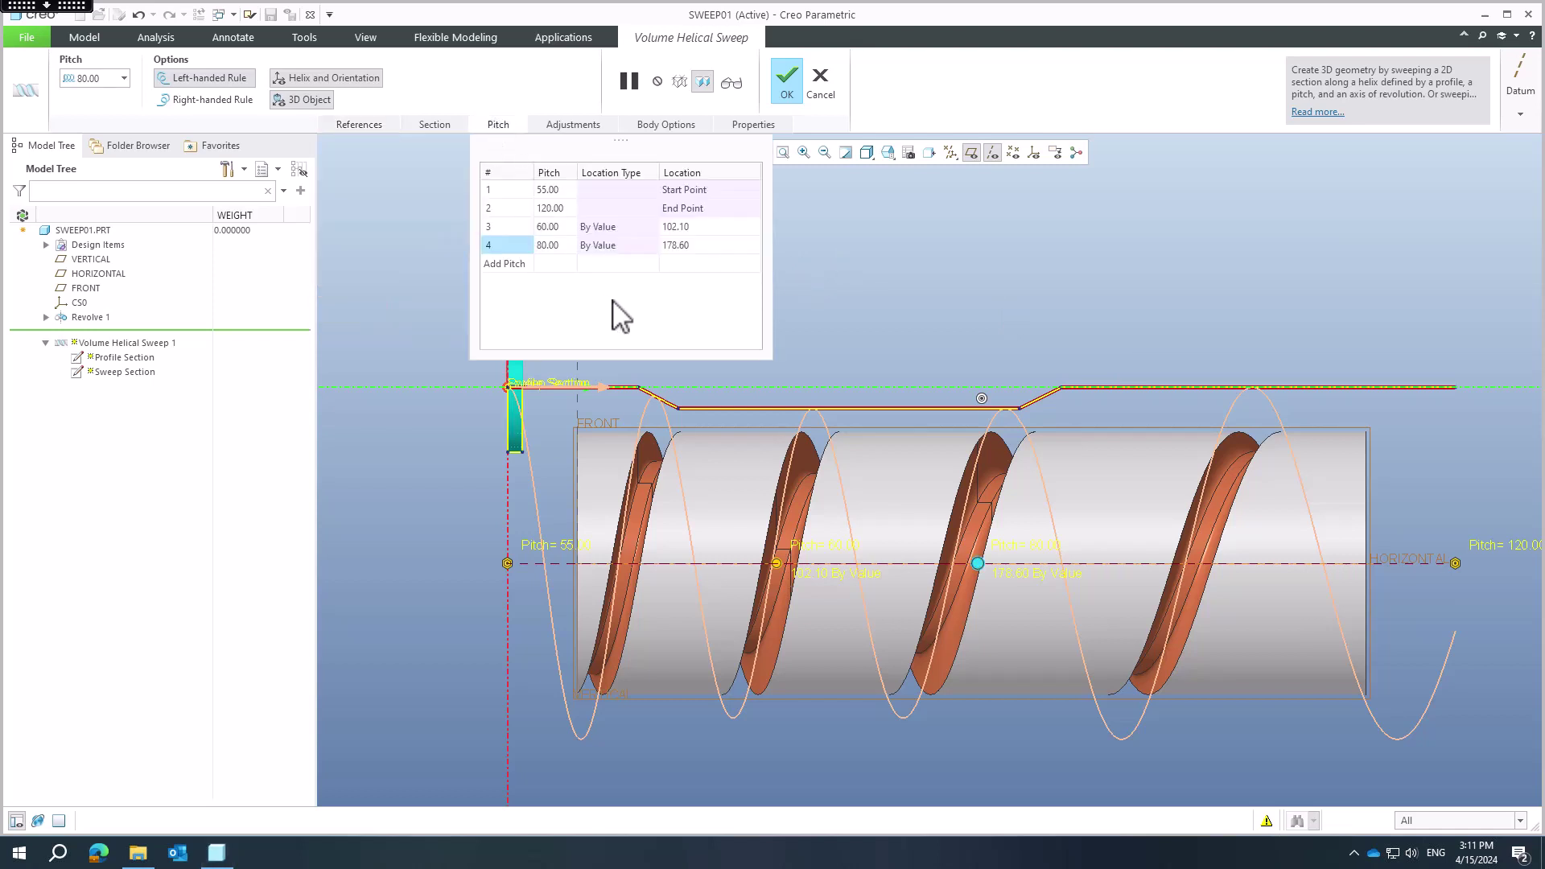
{"action": "left_click", "coordinate": [513, 127]}
{"action": "scroll", "coordinate": [983, 370], "scroll_direction": "down", "scroll_amount": 2}
{"action": "scroll", "coordinate": [774, 384], "scroll_direction": "up", "scroll_amount": 2}
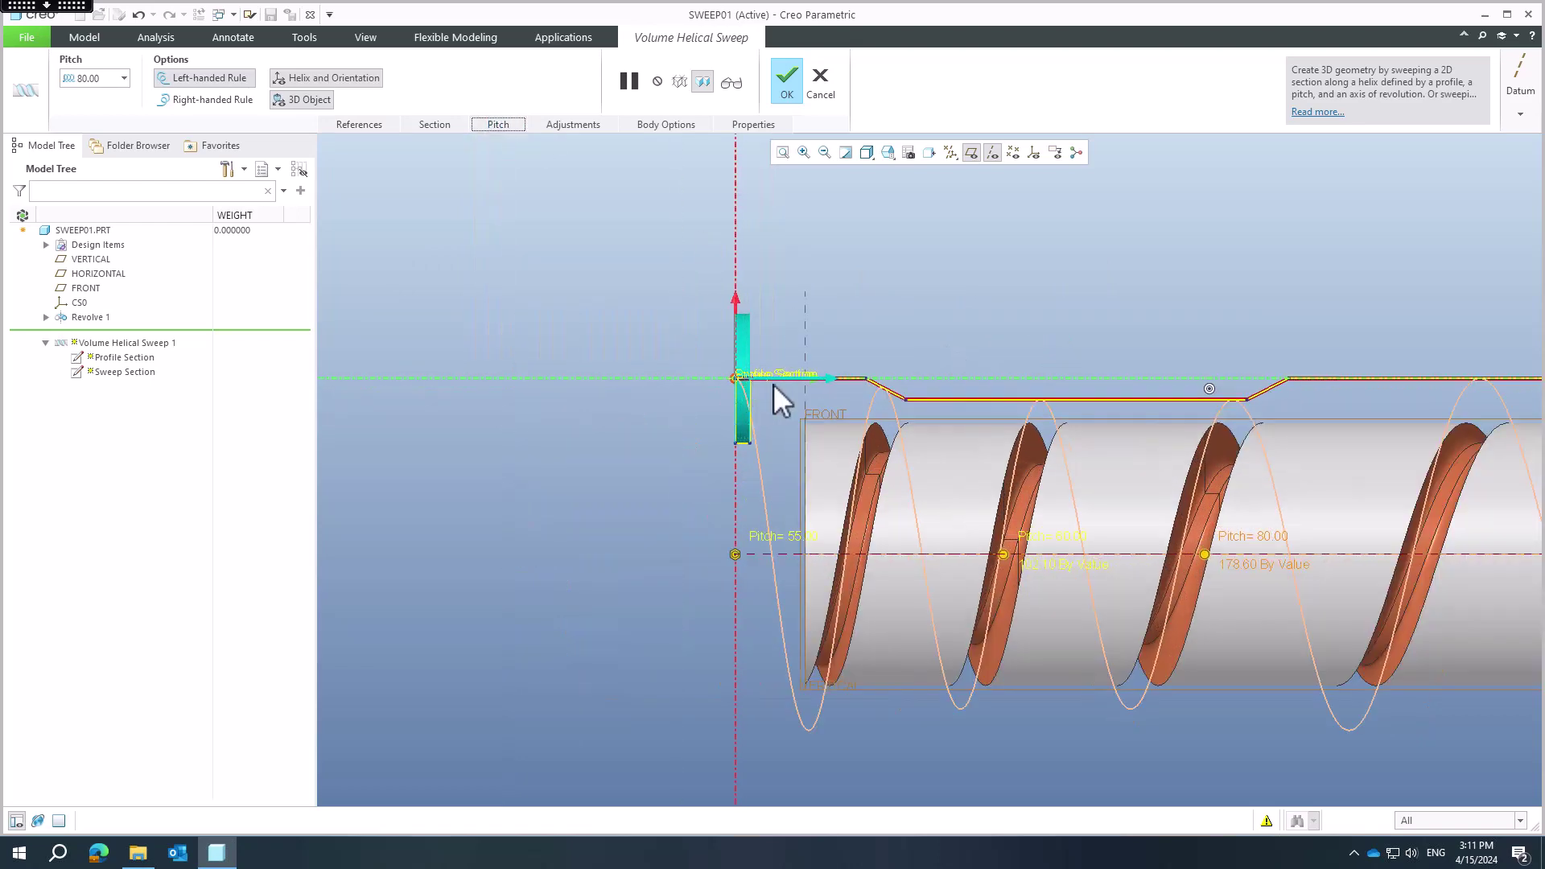
{"action": "mouse_move", "coordinate": [853, 535]}
{"action": "middle_mouse_down"}
{"action": "mouse_move", "coordinate": [842, 413]}
{"action": "mouse_move", "coordinate": [856, 454]}
{"action": "mouse_move", "coordinate": [845, 552]}
{"action": "mouse_move", "coordinate": [833, 549]}
{"action": "middle_mouse_up"}
{"action": "left_click", "coordinate": [213, 100]}
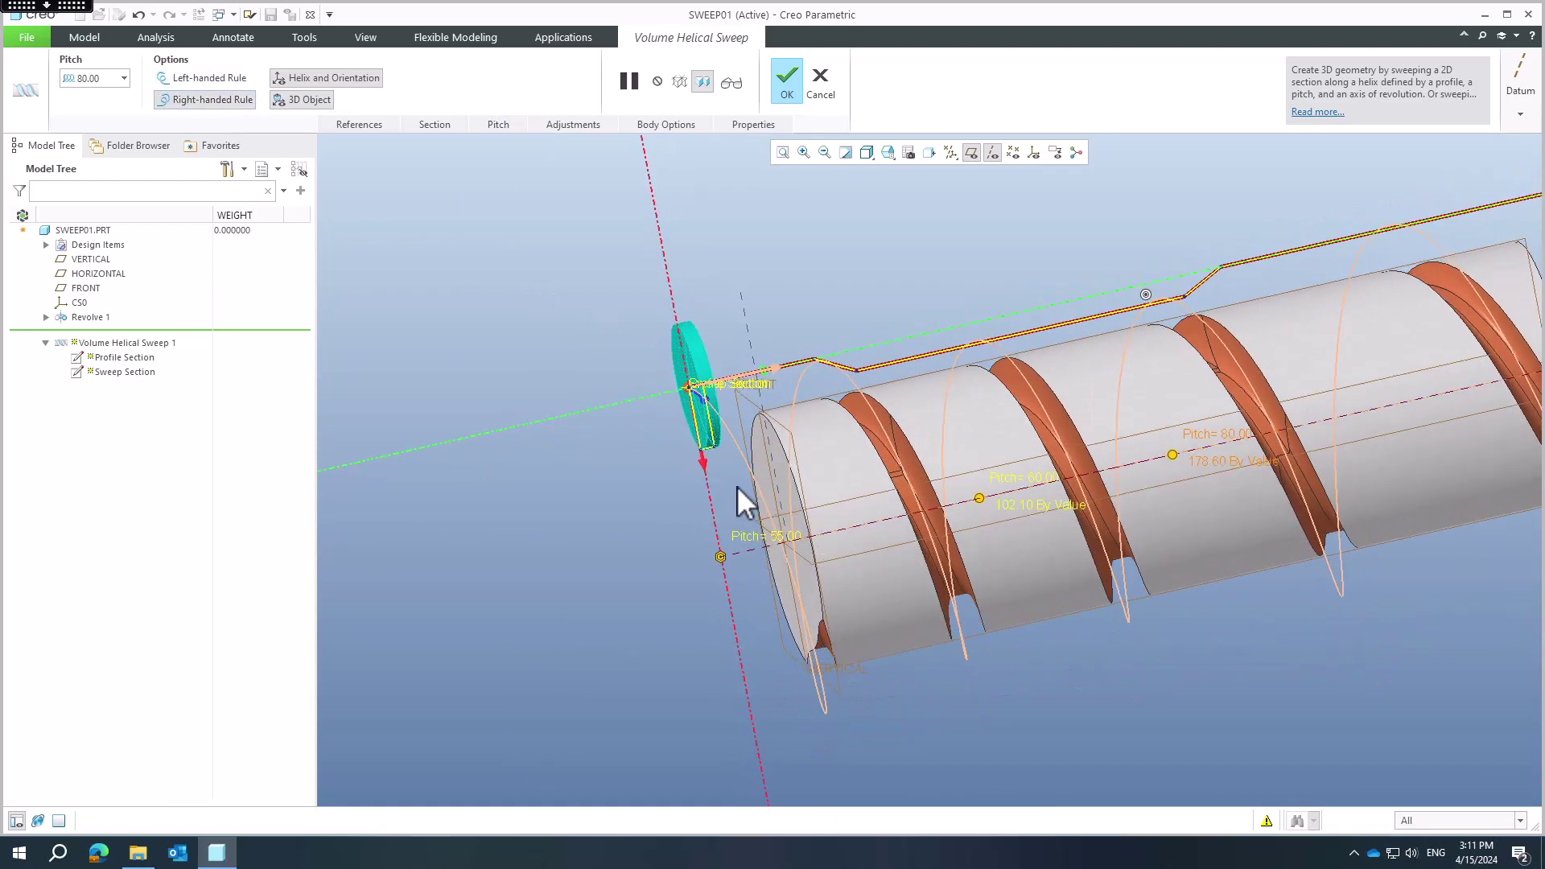
- Try tilting the tool section 15° and then 10° about the X-axis
{"action": "left_click", "coordinate": [557, 129]}
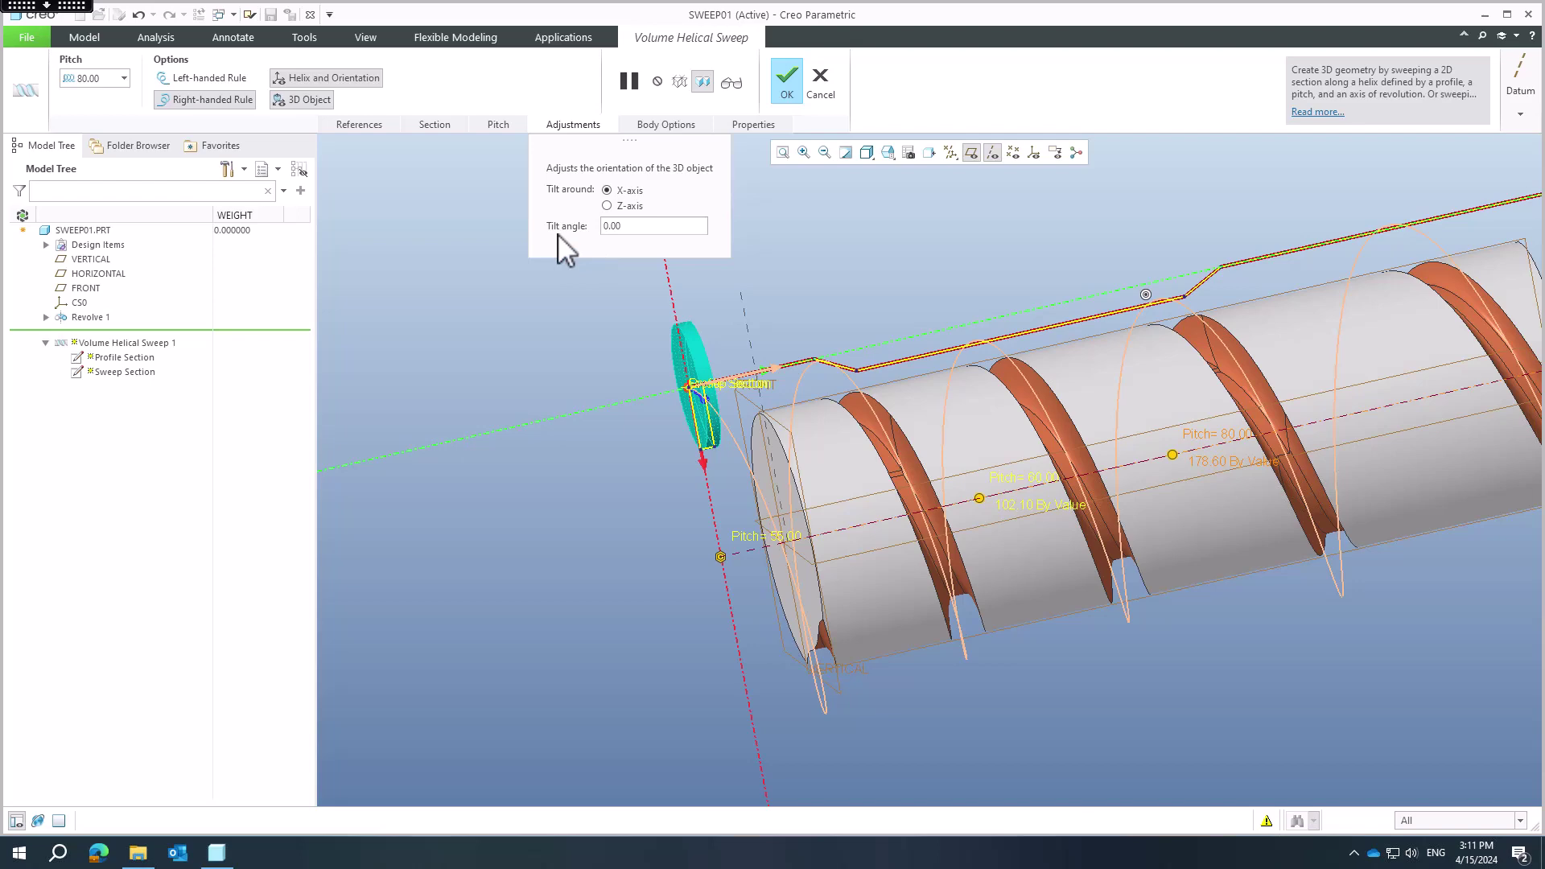
{"action": "left_click_drag", "start_coordinate": [651, 229], "coordinate": [561, 225]}
{"action": "type", "text": "15"}
{"action": "key", "text": "Return"}
{"action": "middle_click_drag", "start_coordinate": [731, 449], "coordinate": [771, 426]}
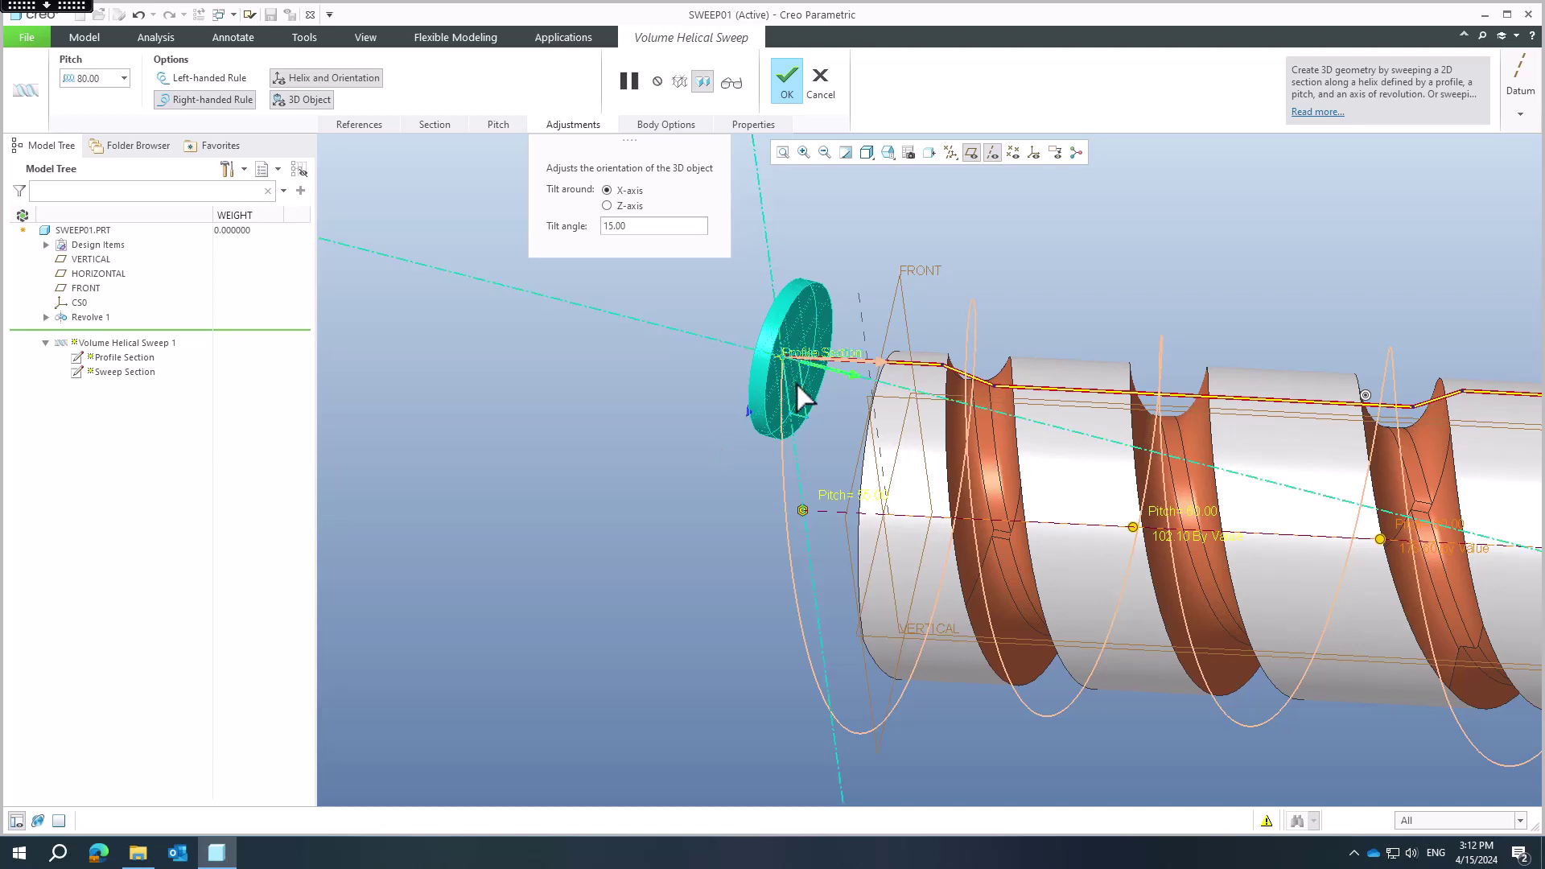
{"action": "left_click_drag", "start_coordinate": [646, 225], "coordinate": [600, 227]}
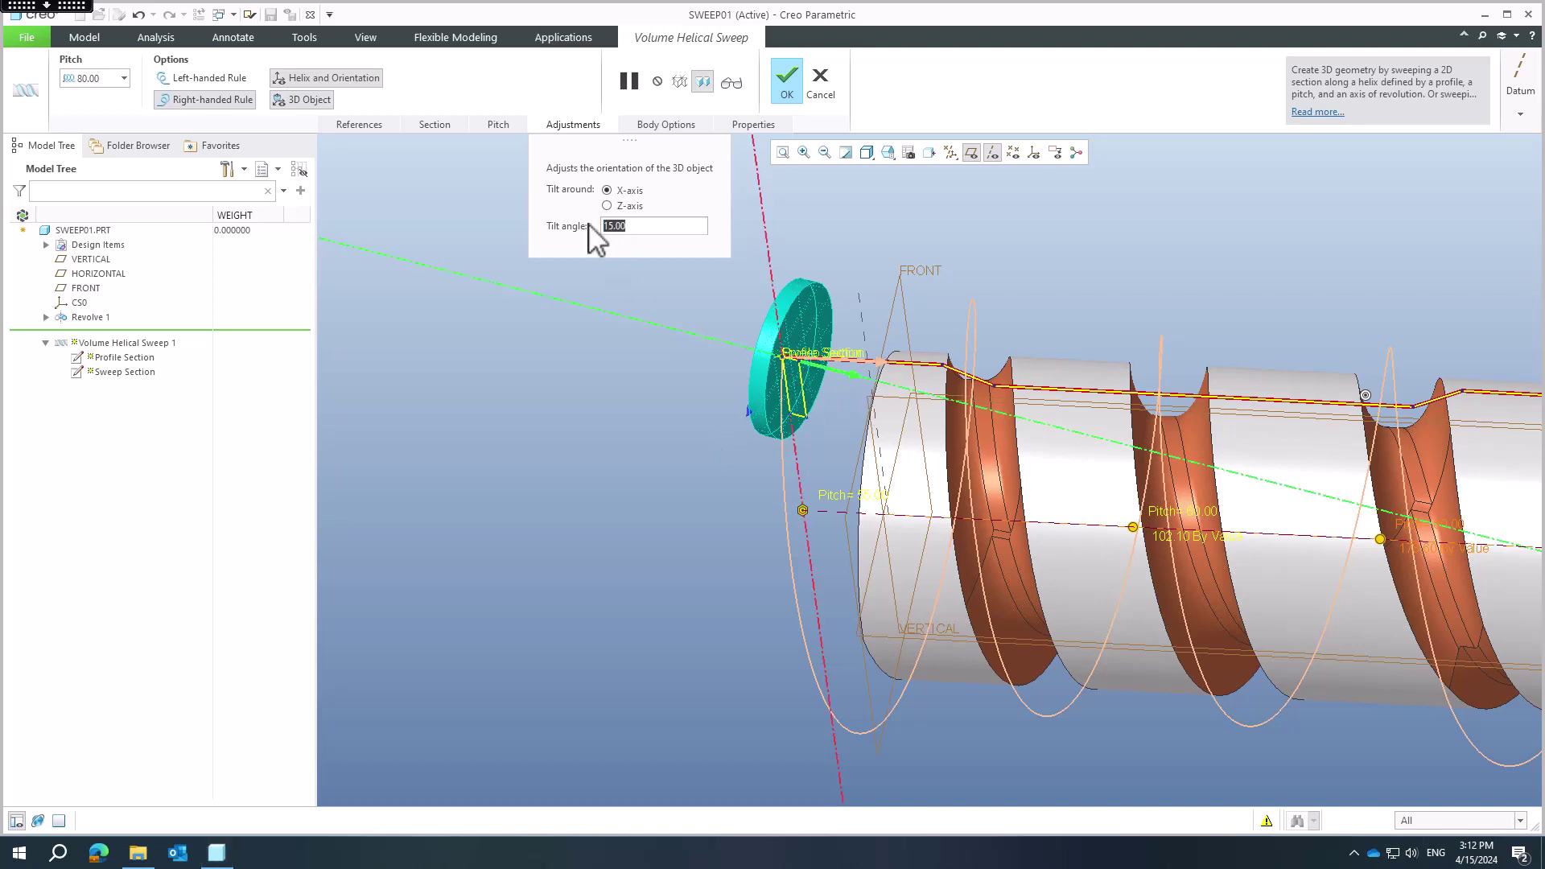
{"action": "type", "text": "10"}
{"action": "key", "text": "Return"}
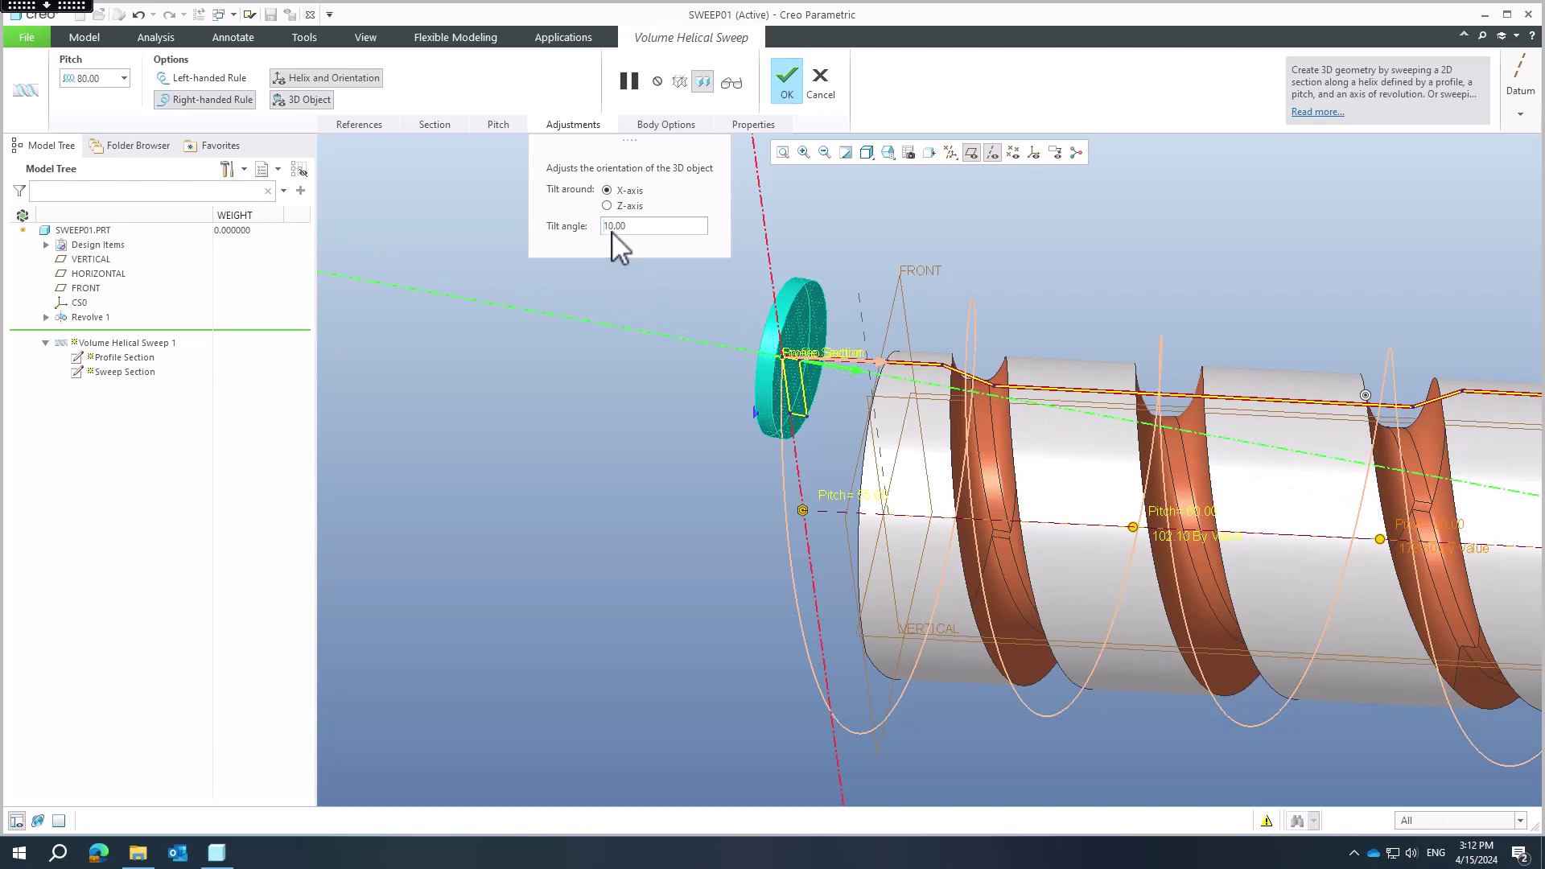
{"action": "middle_click_drag", "start_coordinate": [837, 325], "coordinate": [859, 262]}
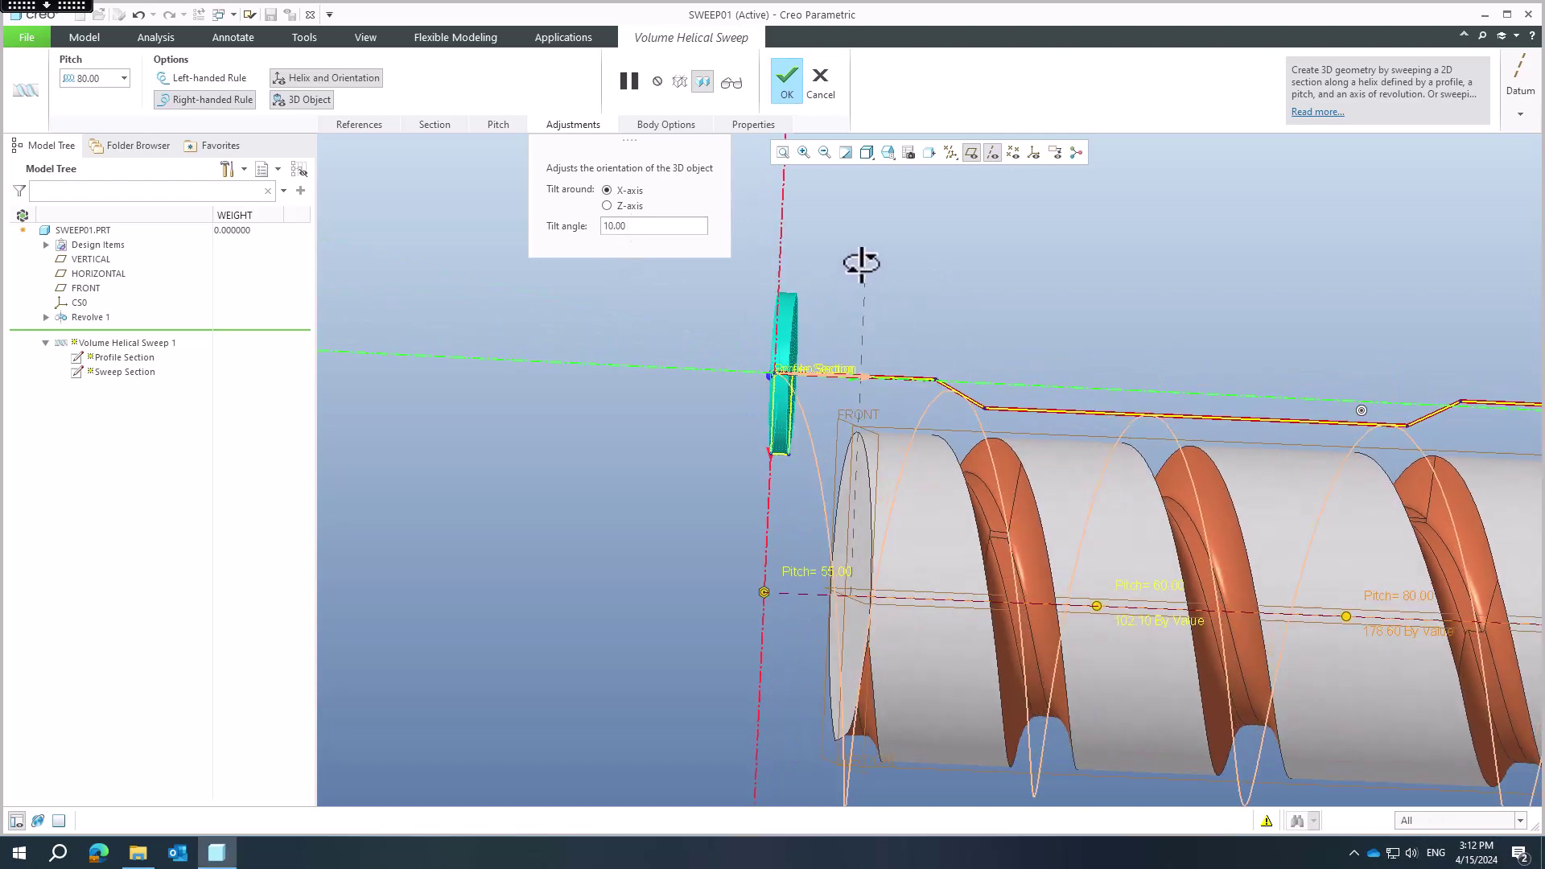
- Test a 15° tilt about Z, then reset the tilt to 0.00 about the X-axis
{"action": "left_click", "coordinate": [608, 206]}
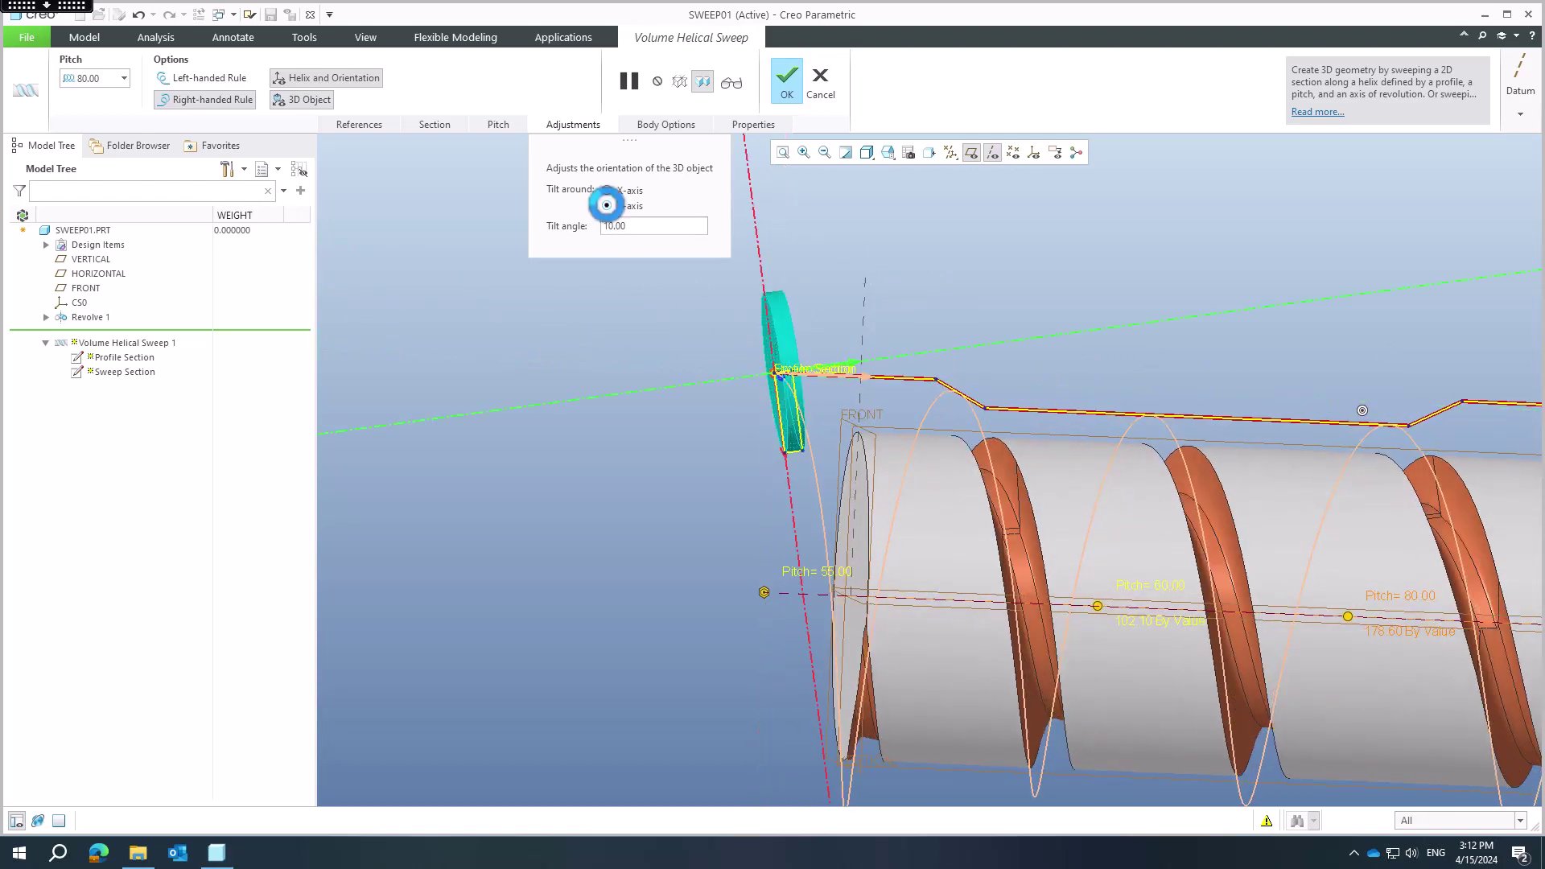
{"action": "double_click", "coordinate": [600, 226]}
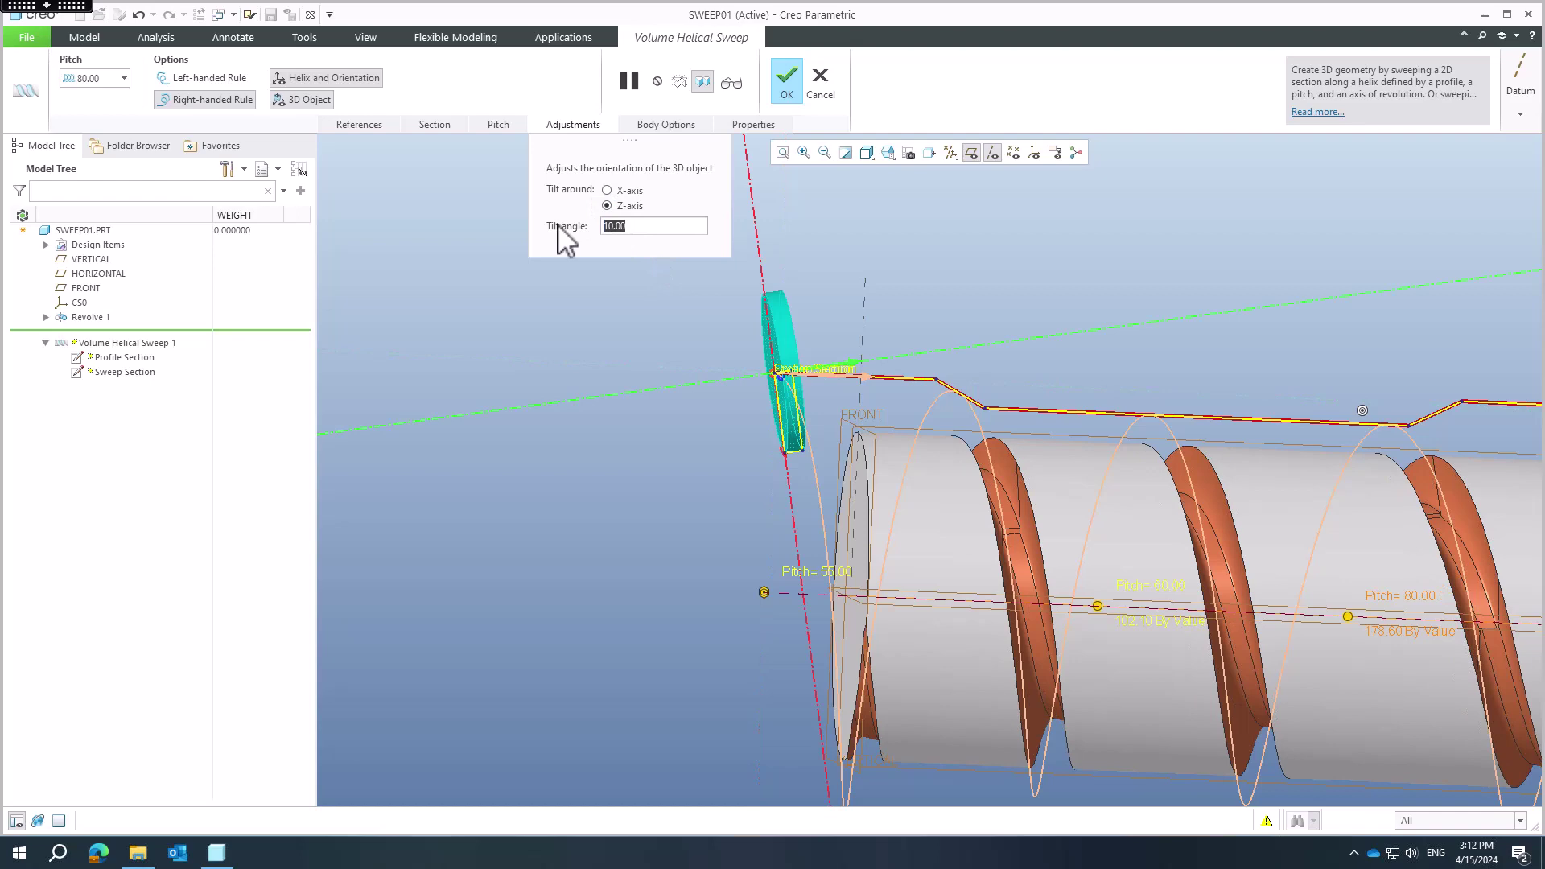
{"action": "type", "text": "15"}
{"action": "middle_click_drag", "start_coordinate": [943, 442], "coordinate": [915, 479]}
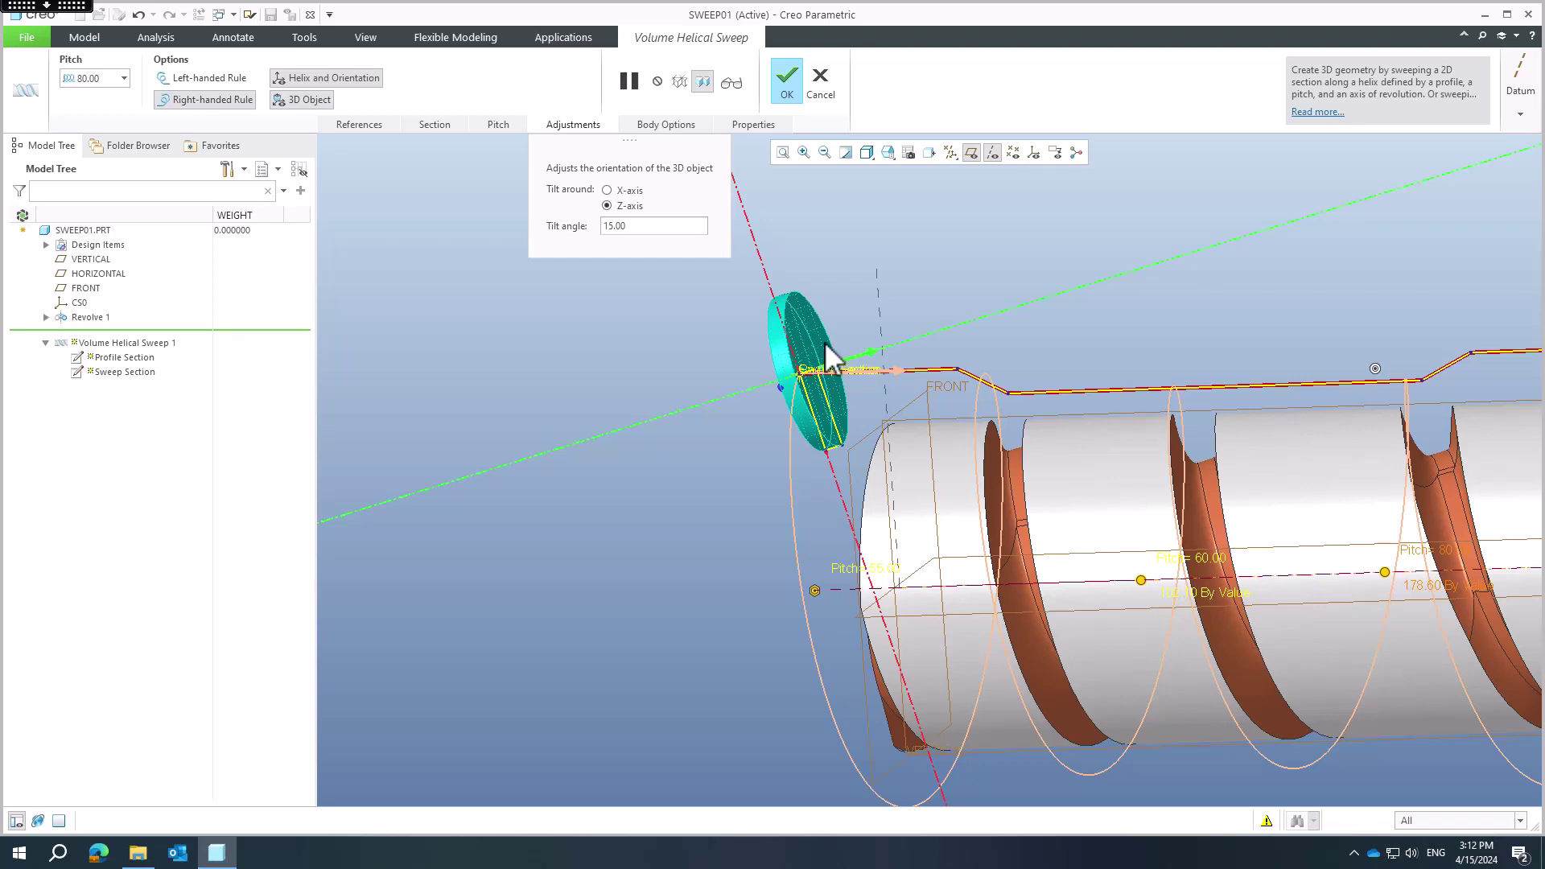
{"action": "left_click_drag", "start_coordinate": [650, 229], "coordinate": [555, 219]}
{"action": "type", "text": "0"}
{"action": "key", "text": "Return"}
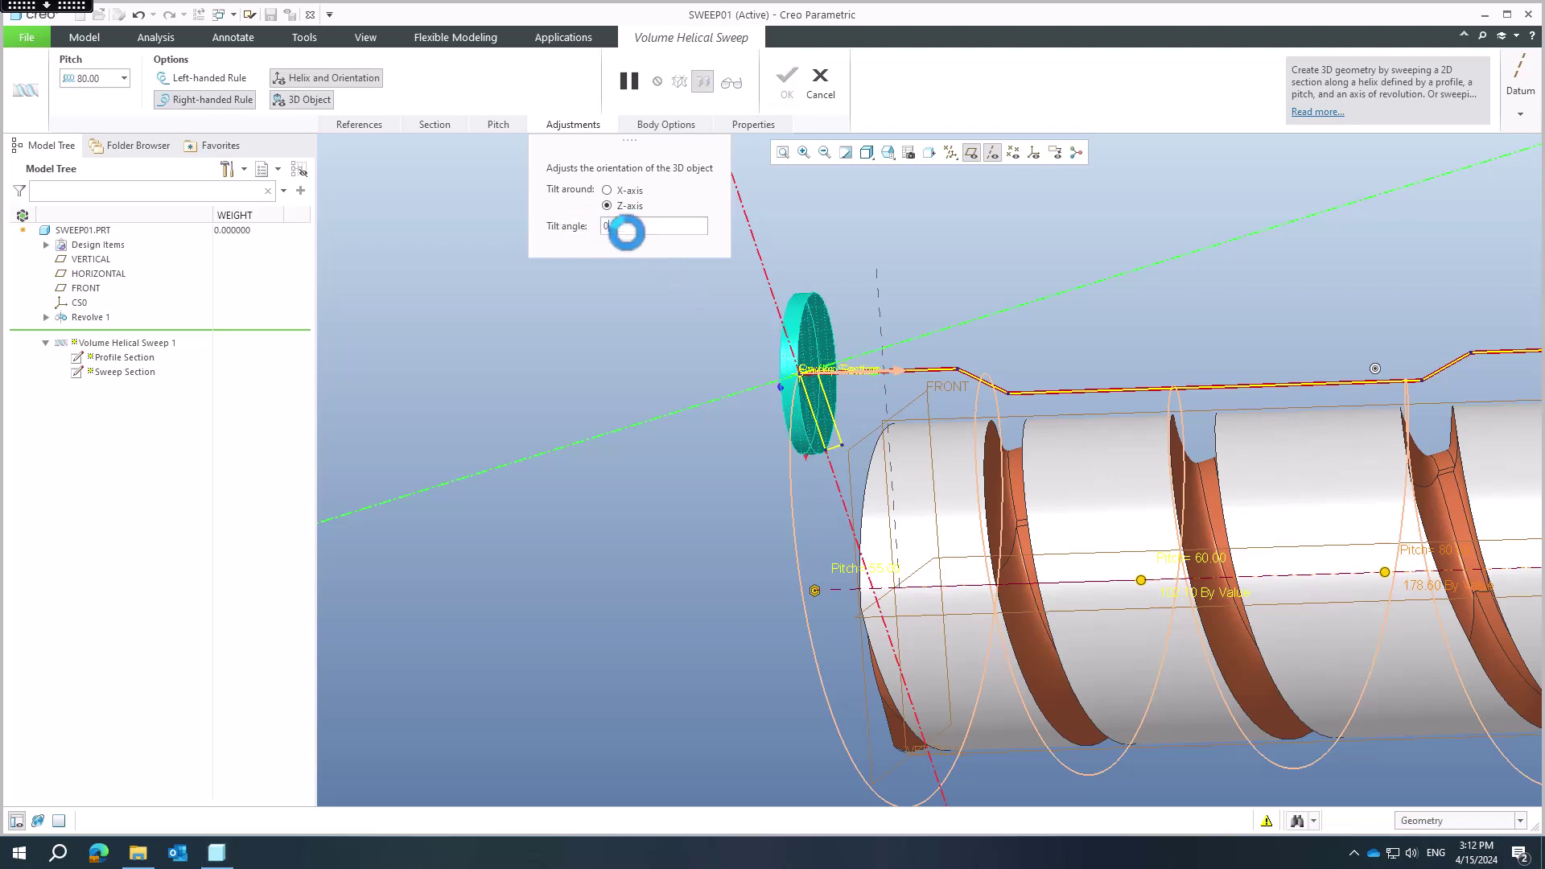
{"action": "left_click", "coordinate": [624, 193]}
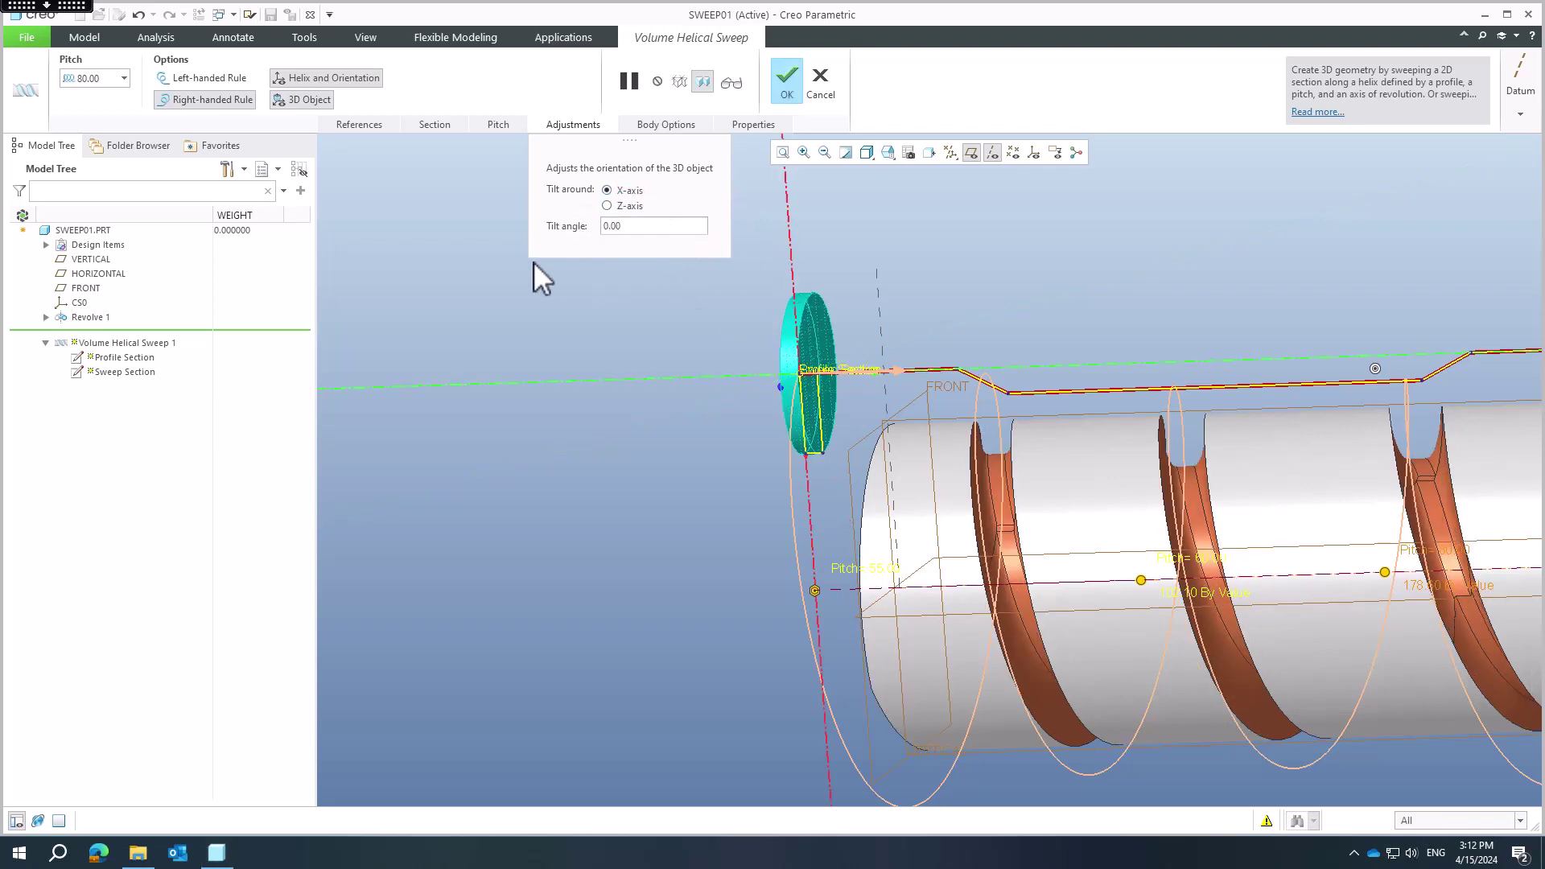
{"action": "left_click", "coordinate": [443, 127]}
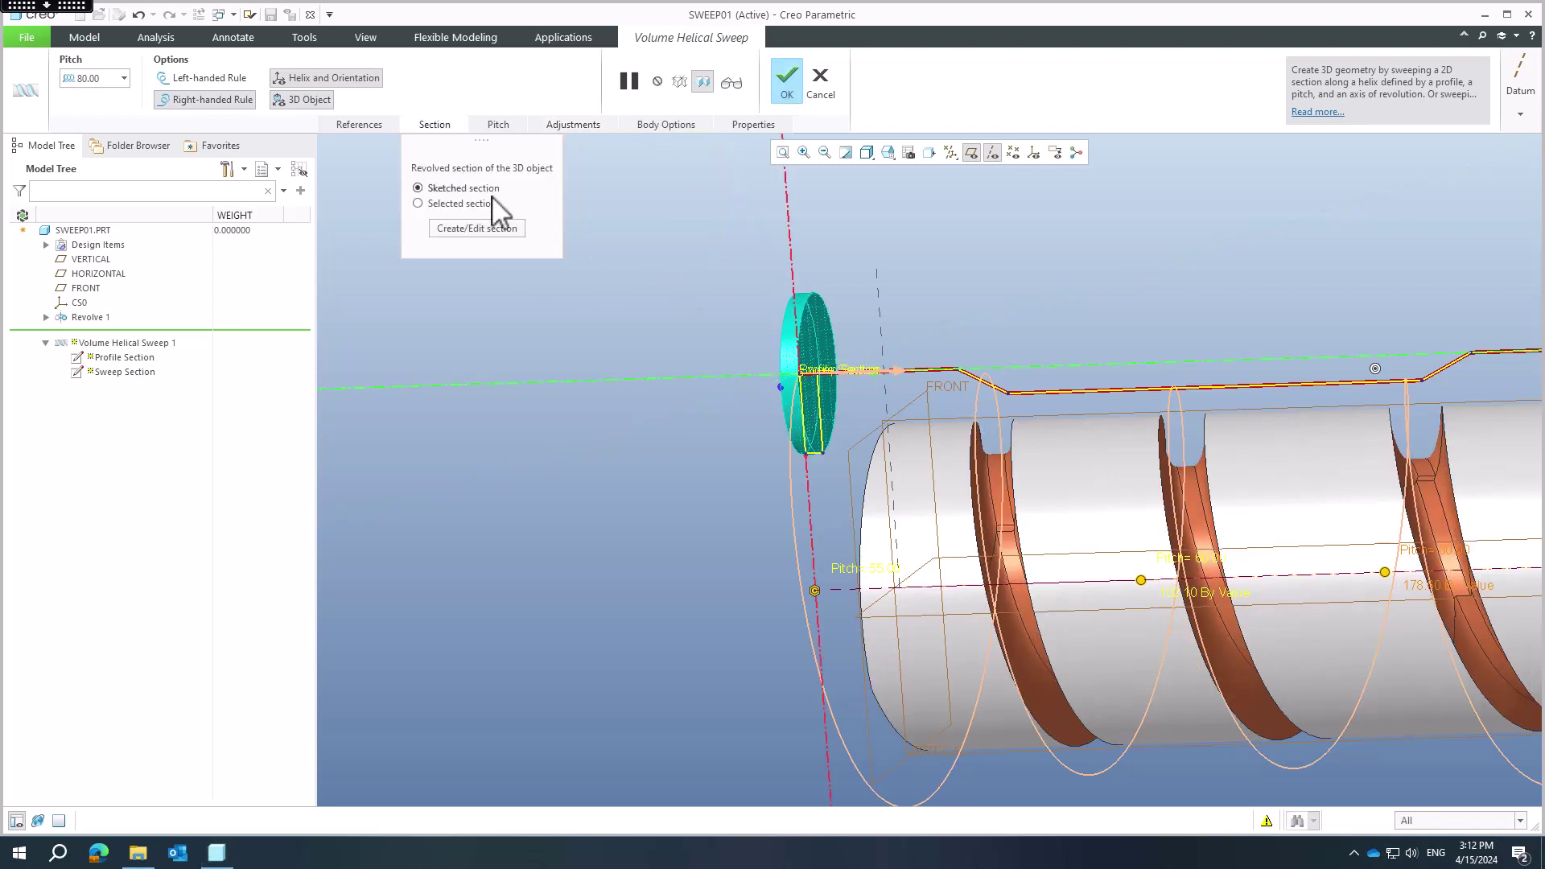
- Drag the tool section's corners into a taper, 16.69 tall on the left and 5.31 on the right
{"action": "left_click", "coordinate": [456, 228]}
{"action": "scroll", "coordinate": [935, 483], "scroll_direction": "down", "scroll_amount": 6}
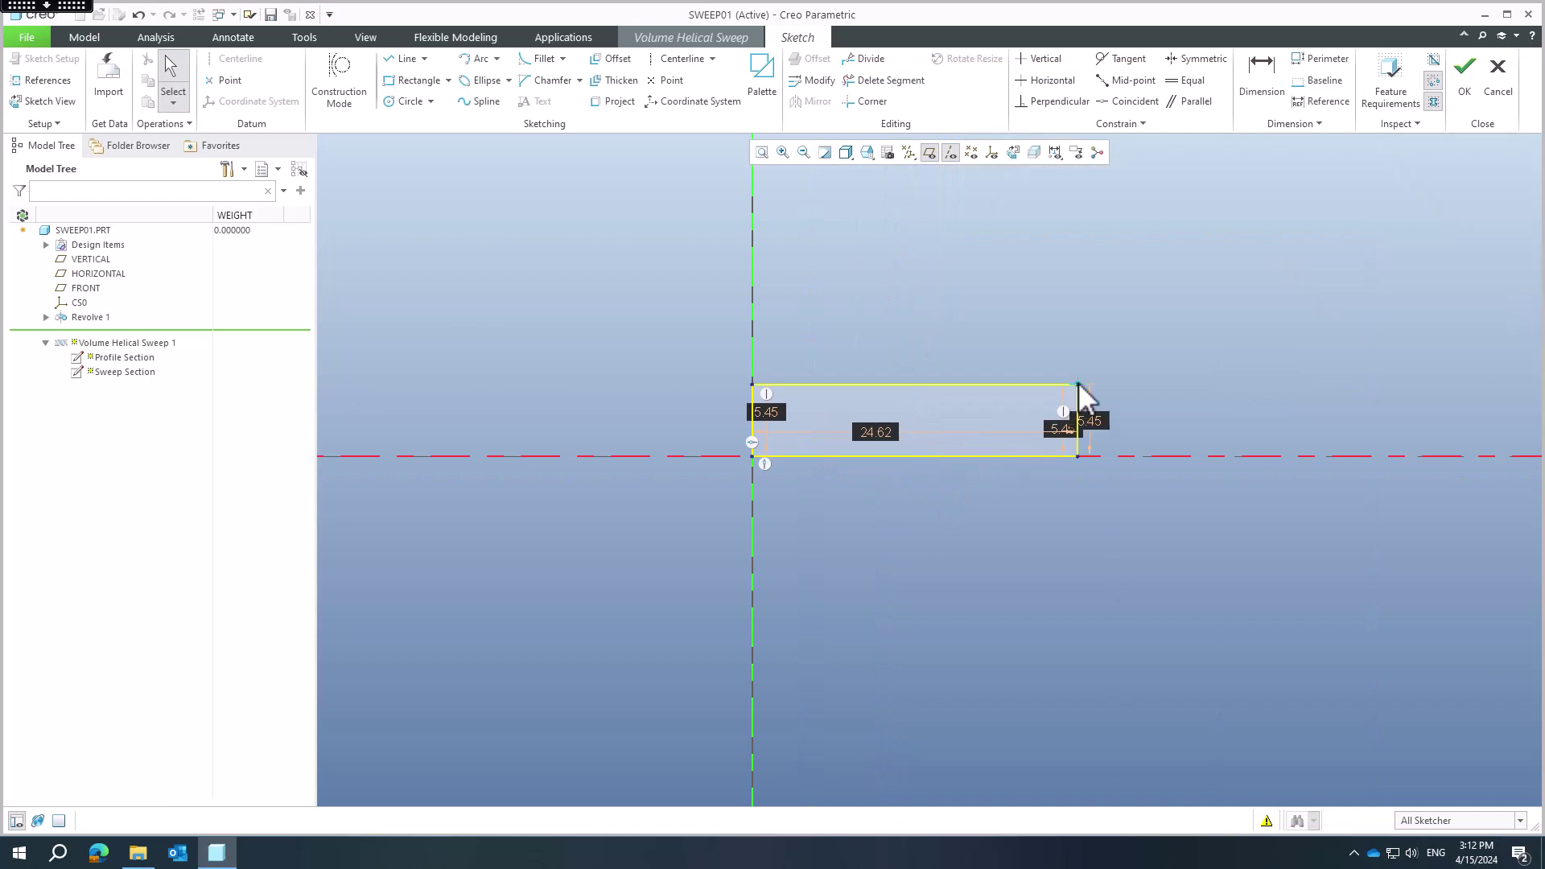
{"action": "left_click_drag", "start_coordinate": [1080, 386], "coordinate": [1035, 306]}
{"action": "left_click_drag", "start_coordinate": [756, 386], "coordinate": [752, 236]}
{"action": "left_click_drag", "start_coordinate": [1036, 307], "coordinate": [1018, 387]}
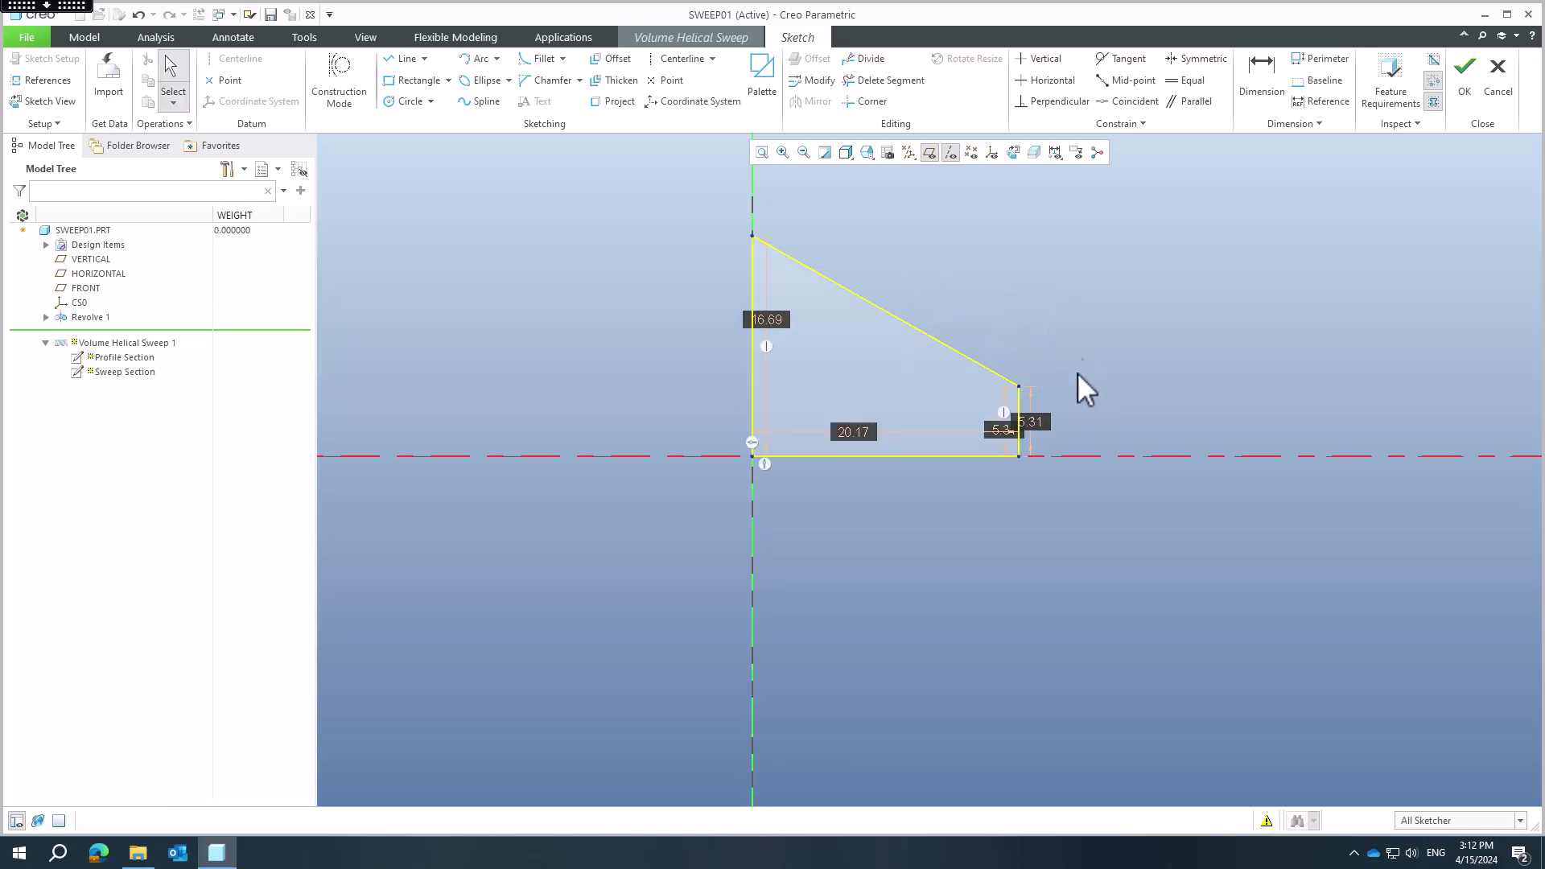
{"action": "left_click", "coordinate": [1465, 86]}
{"action": "mouse_move", "coordinate": [918, 475]}
{"action": "middle_mouse_down"}
{"action": "mouse_move", "coordinate": [906, 471]}
{"action": "mouse_move", "coordinate": [931, 466]}
{"action": "mouse_move", "coordinate": [913, 471]}
{"action": "middle_mouse_up"}
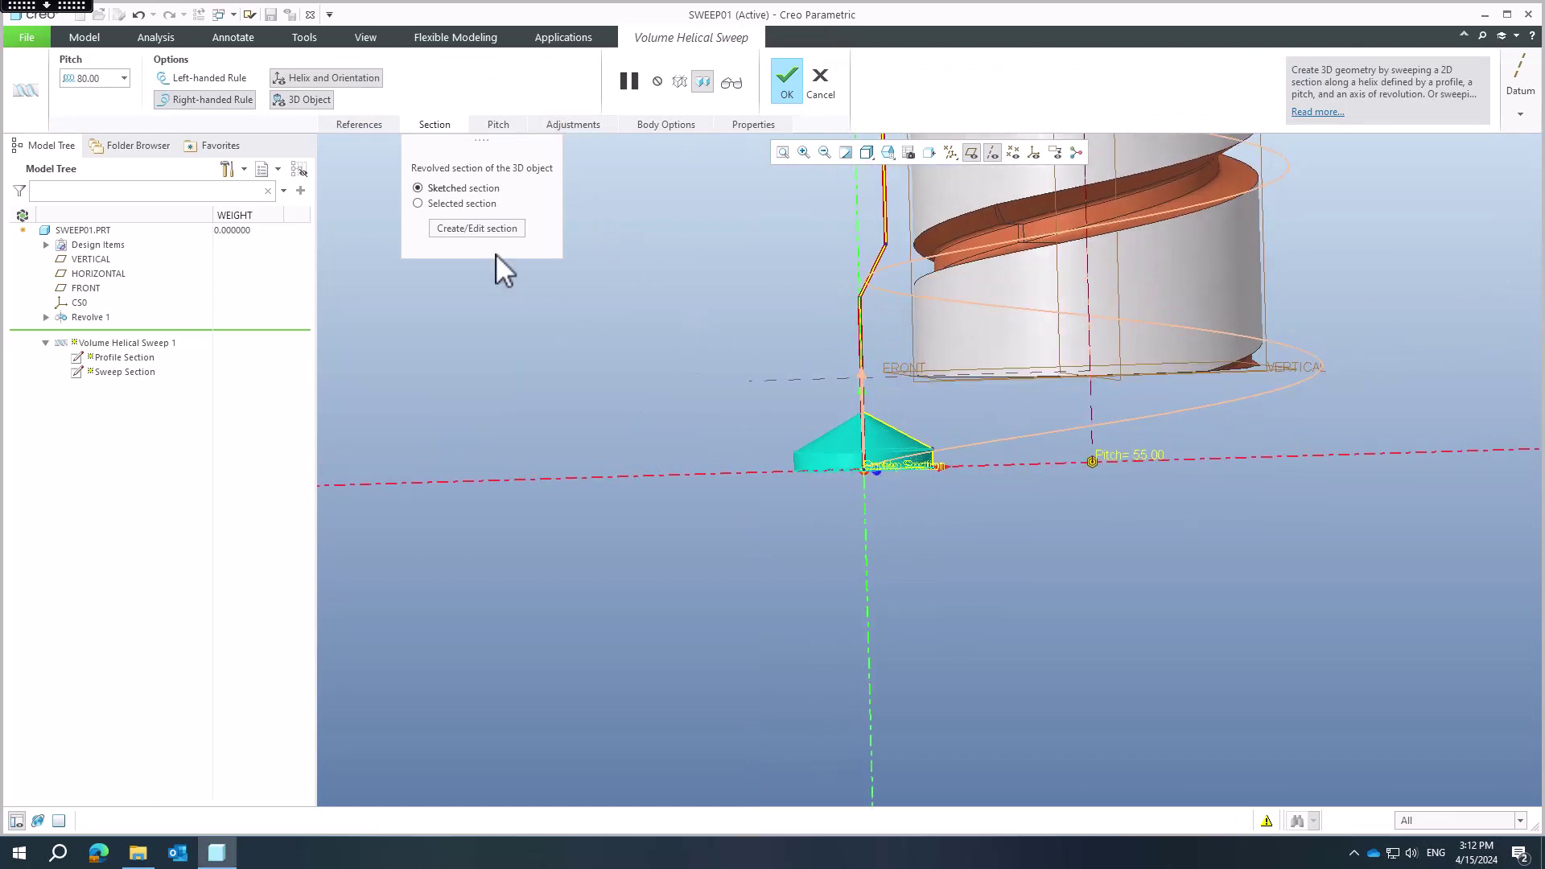
- Replace the section's right side with an outward-bulging 3-point arc of R 5.19
{"action": "left_click", "coordinate": [455, 228]}
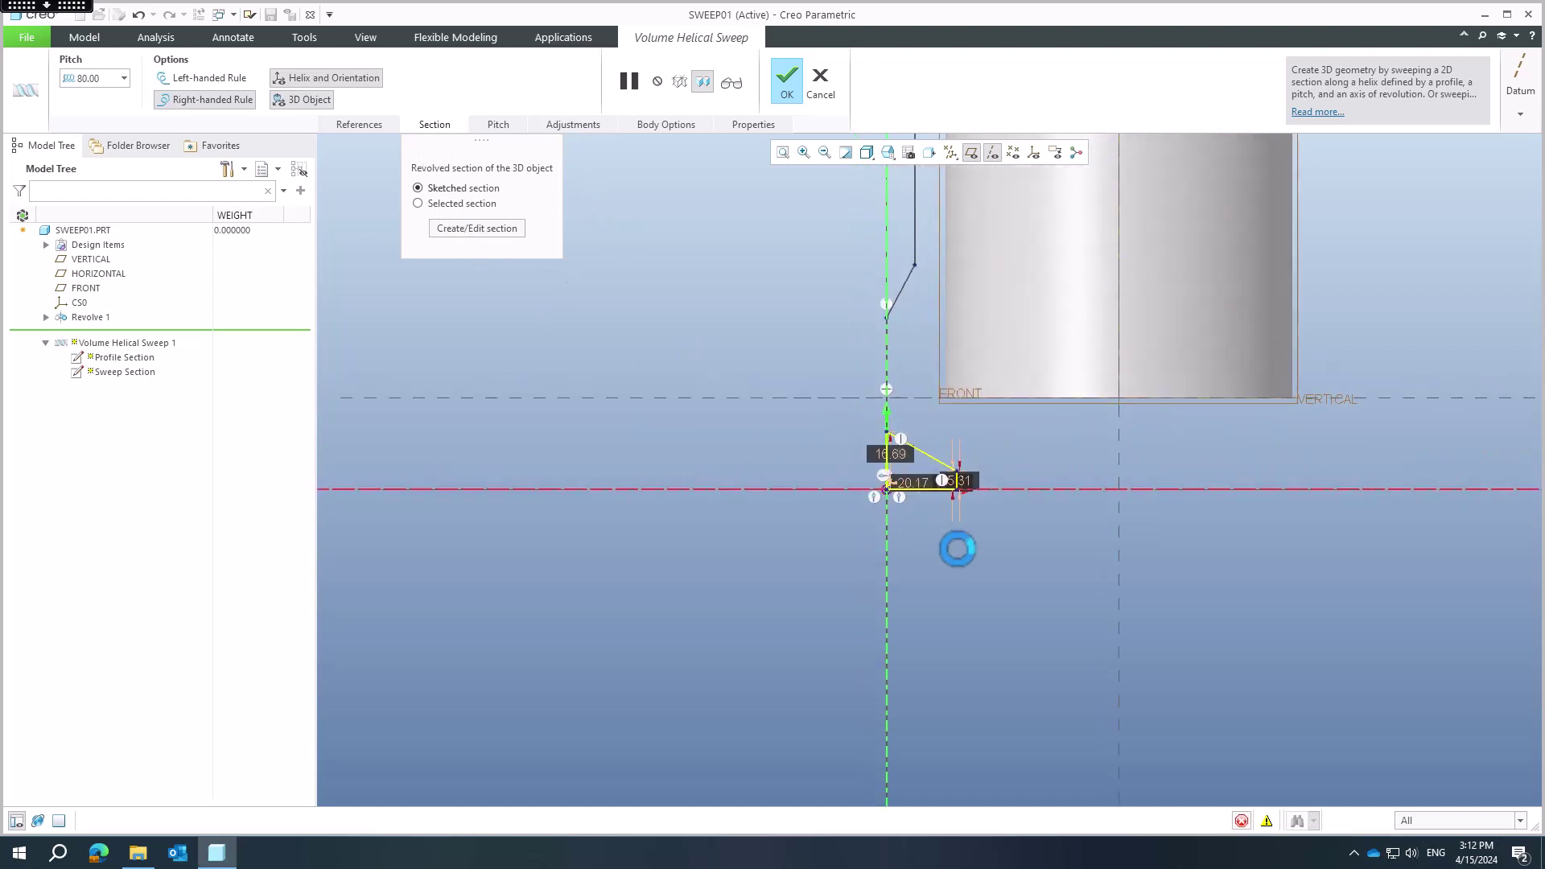
{"action": "scroll", "coordinate": [958, 493], "scroll_direction": "down", "scroll_amount": 5}
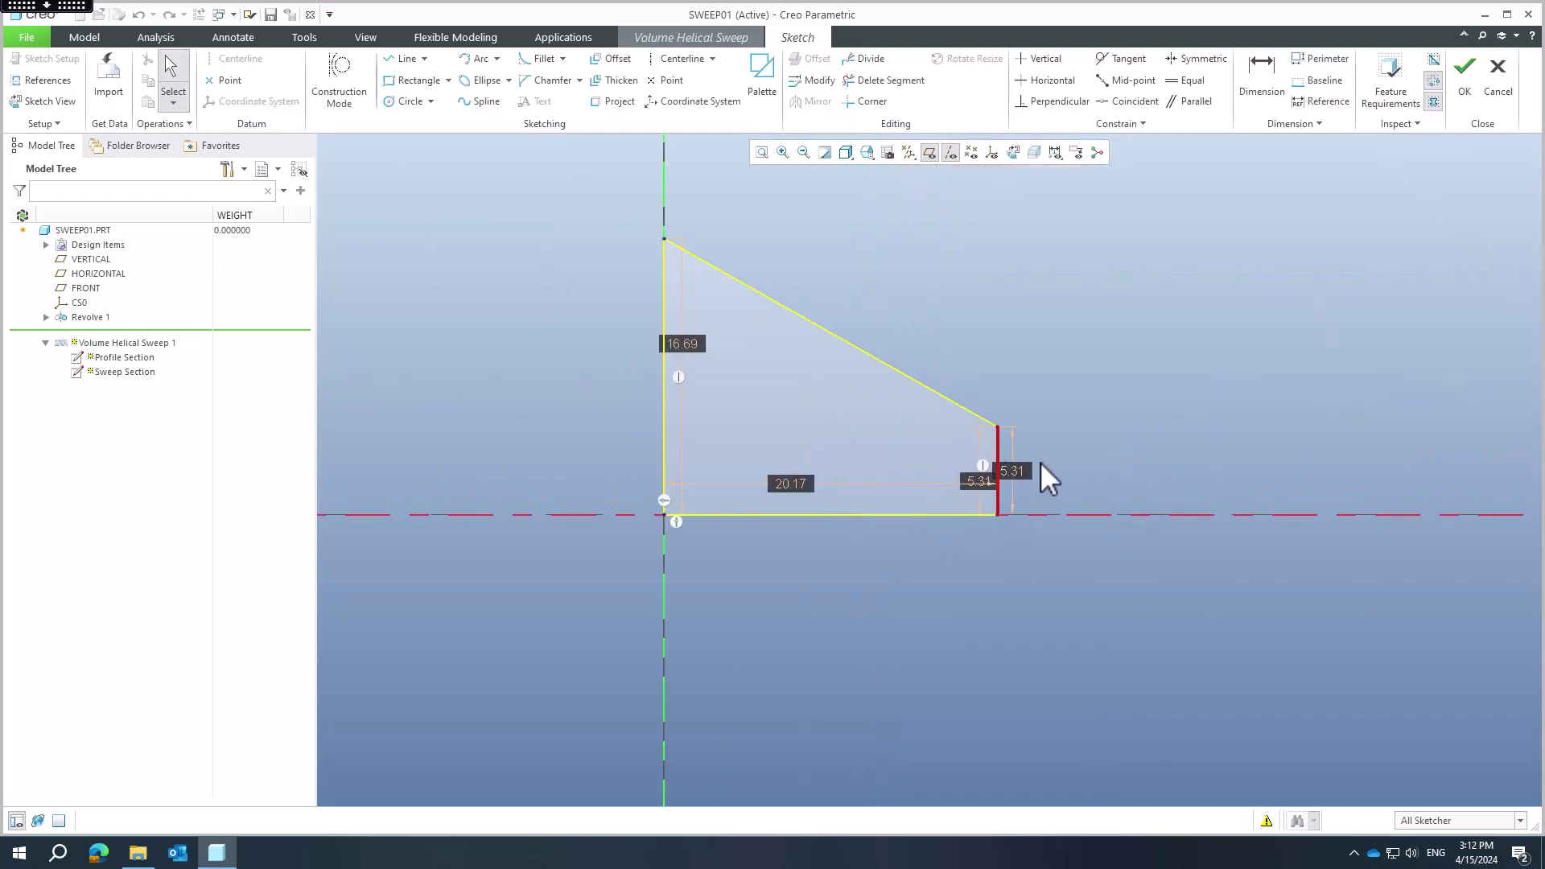
{"action": "key", "text": "Delete"}
{"action": "left_click", "coordinate": [477, 58]}
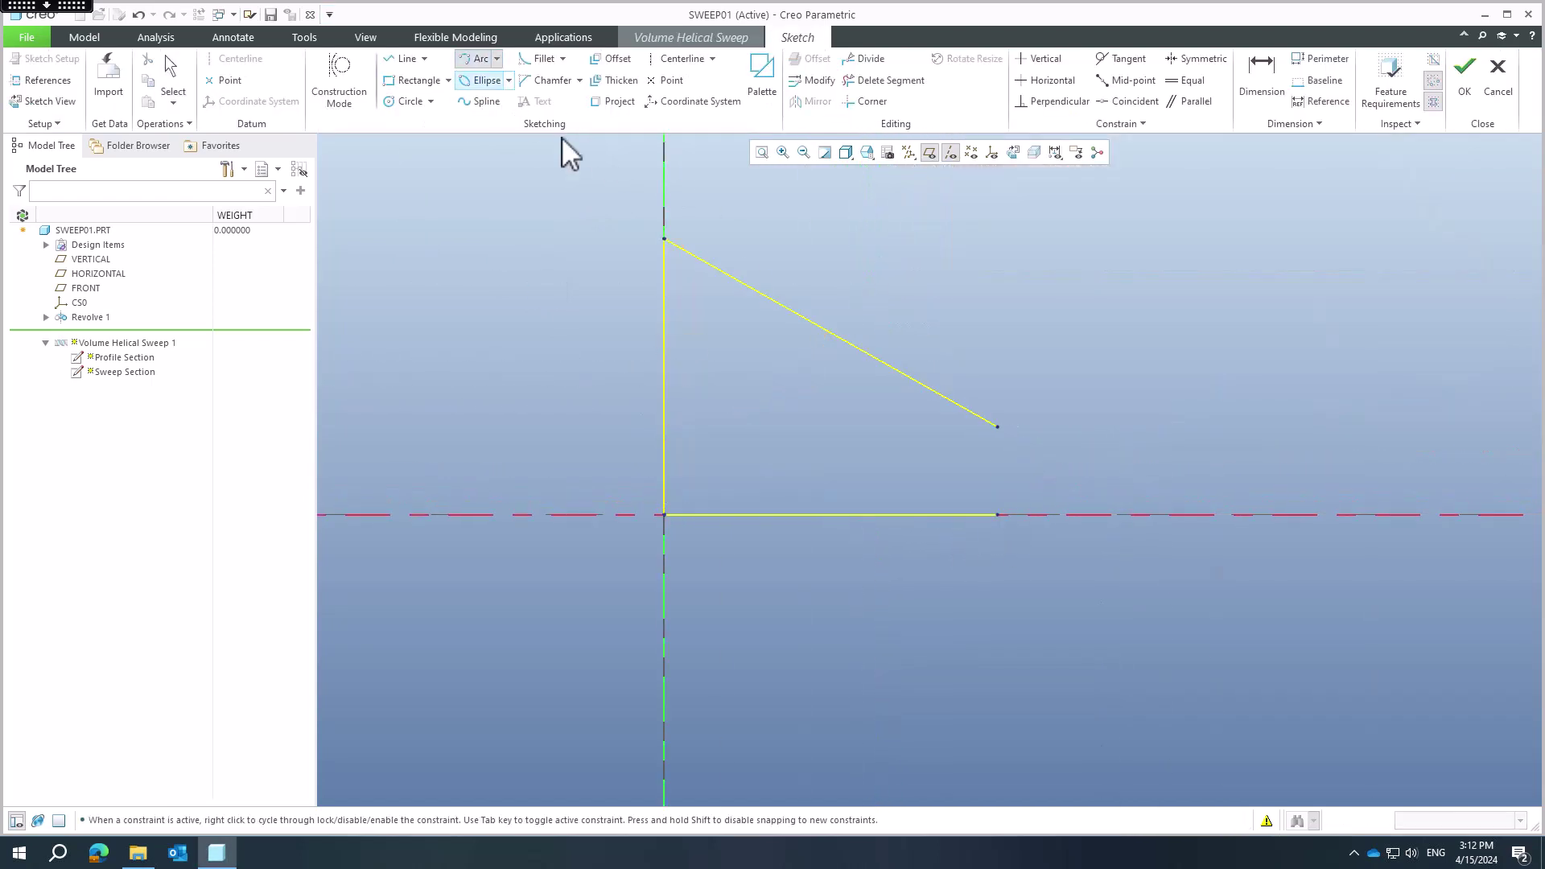
{"action": "left_click", "coordinate": [998, 515]}
{"action": "left_click", "coordinate": [998, 427]}
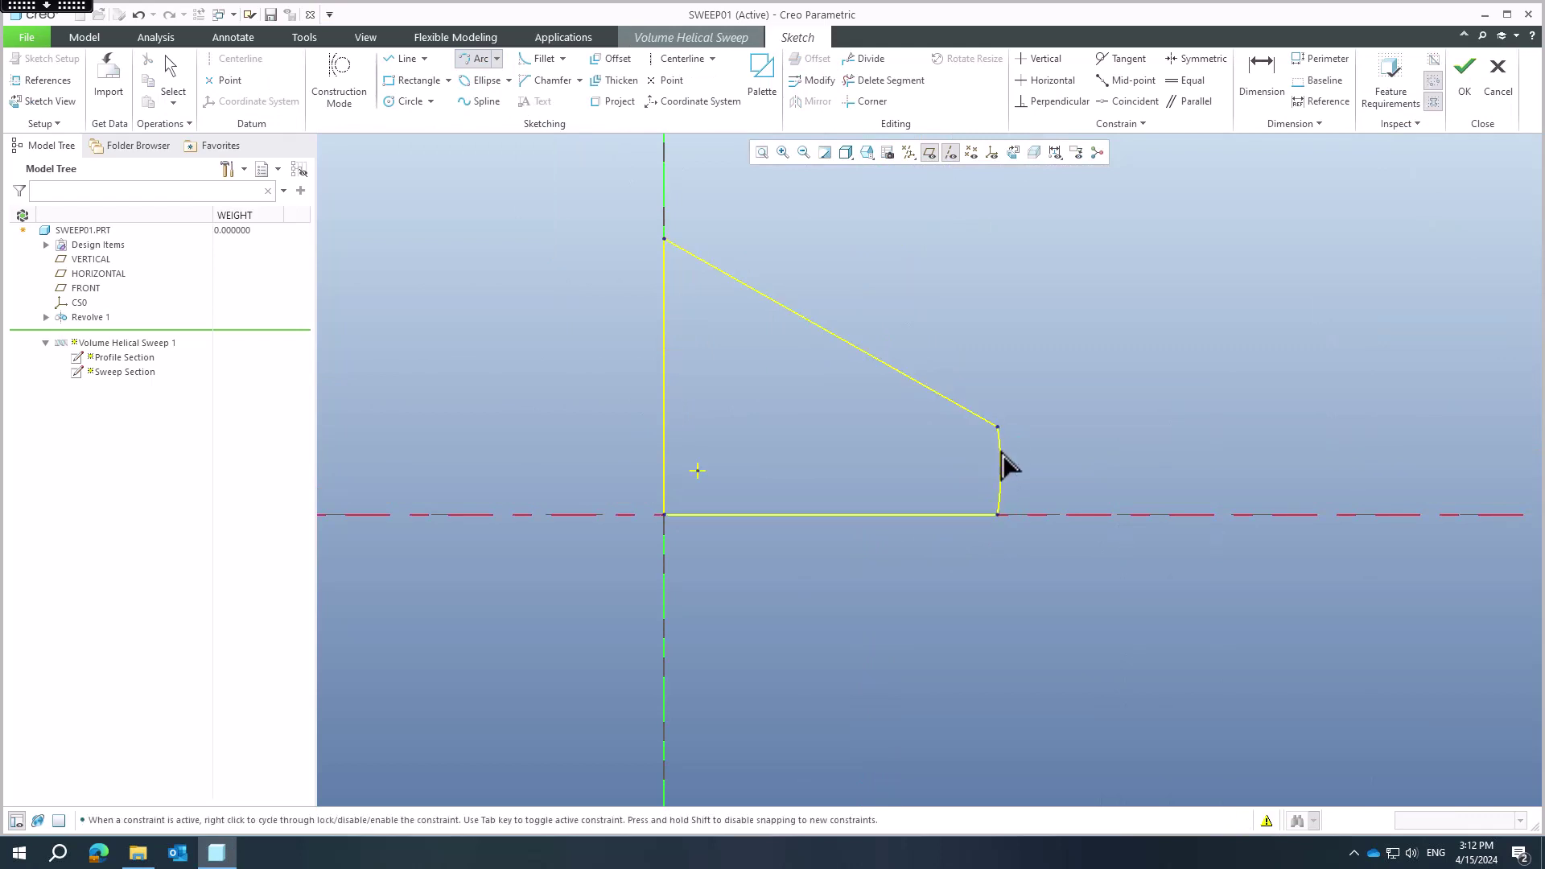
{"action": "left_click", "coordinate": [1055, 442]}
{"action": "middle_click", "coordinate": [1058, 442]}
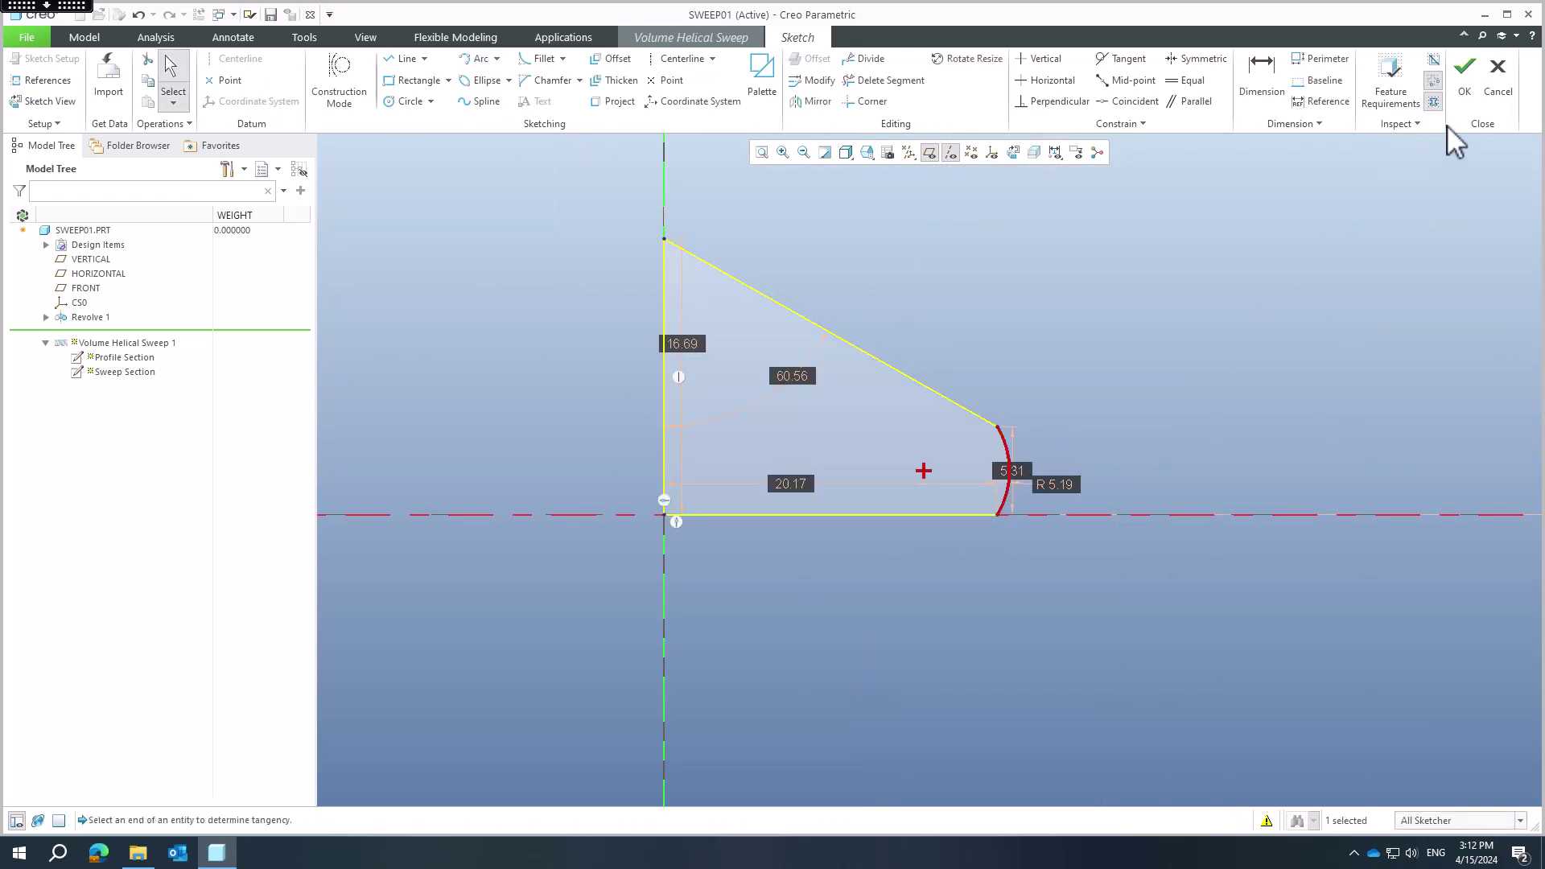
{"action": "left_click", "coordinate": [1465, 71]}
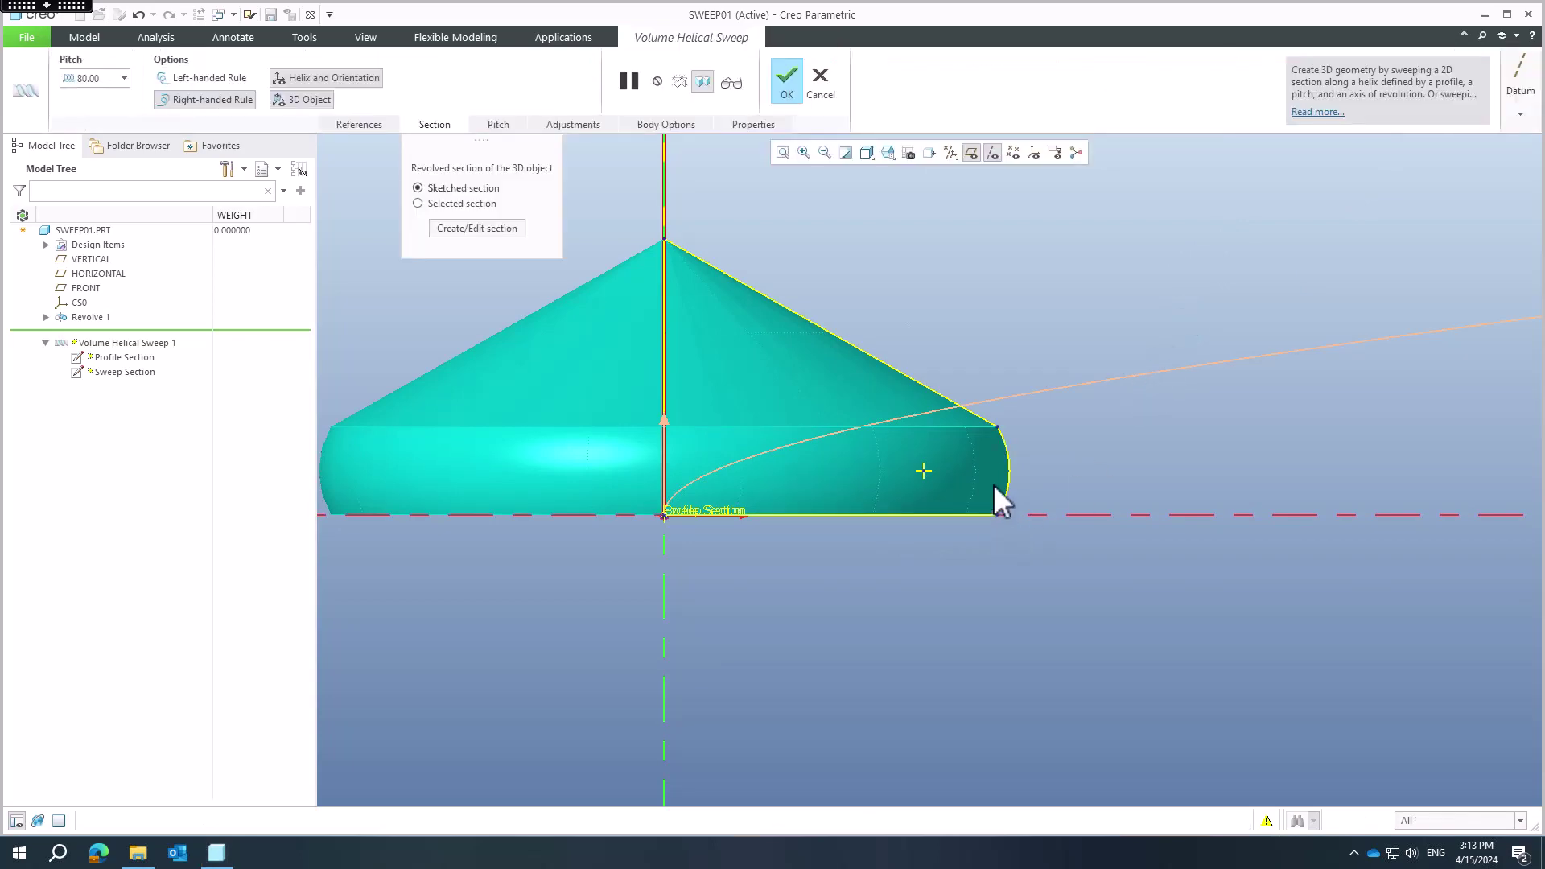
- Set the tool section's tilt angle around the X-axis to 10 degrees
{"action": "scroll", "coordinate": [998, 515], "scroll_direction": "up", "scroll_amount": 5}
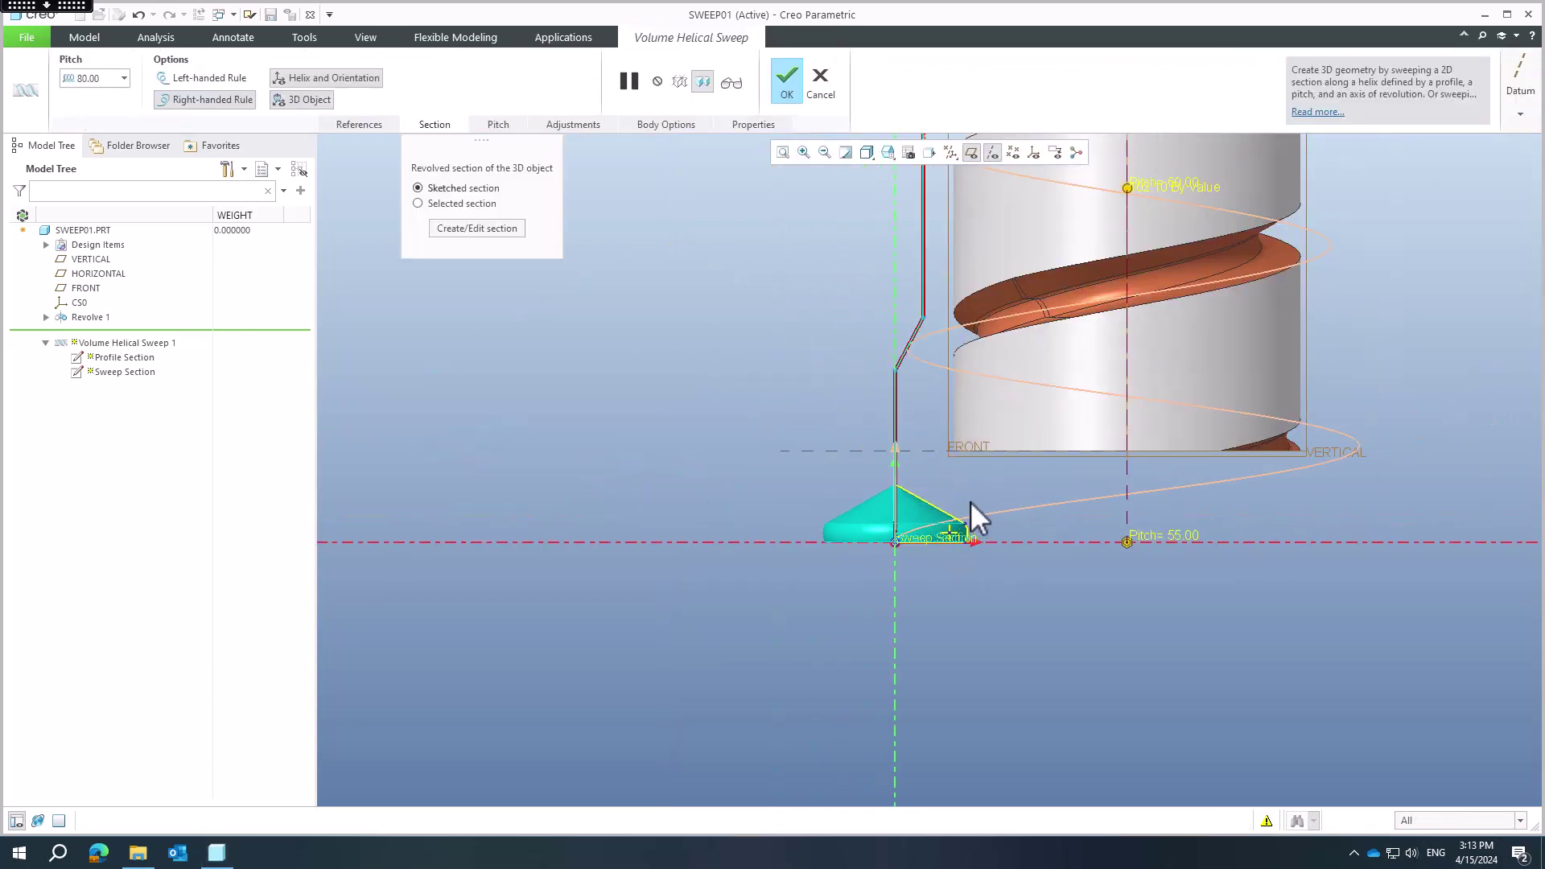
{"action": "scroll", "coordinate": [1279, 253], "scroll_direction": "down", "scroll_amount": 5}
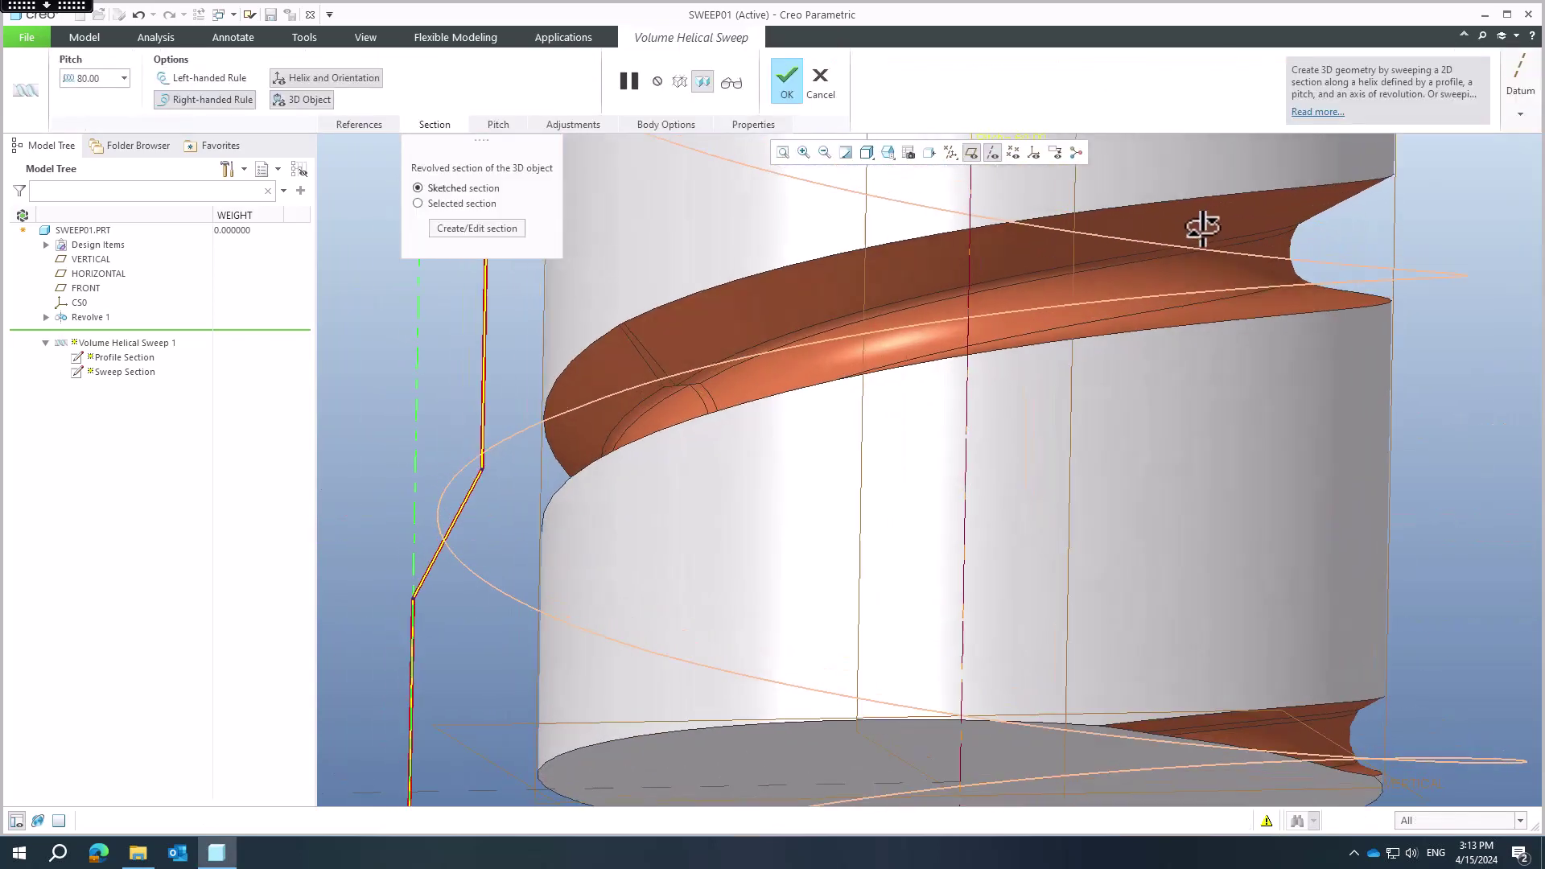
{"action": "left_click", "coordinate": [567, 126]}
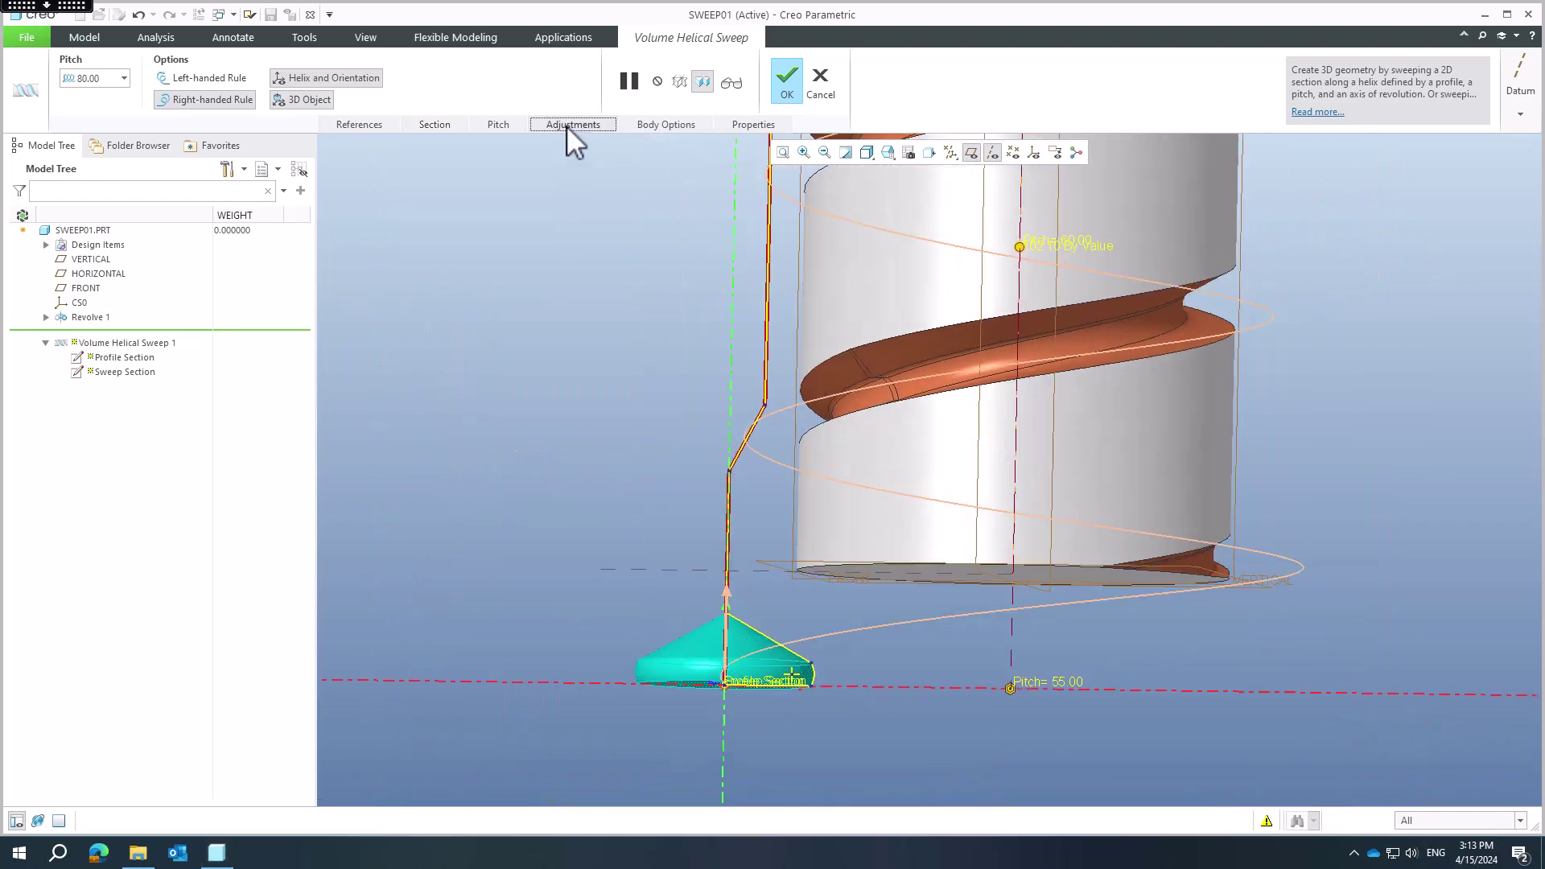
{"action": "left_click", "coordinate": [566, 125]}
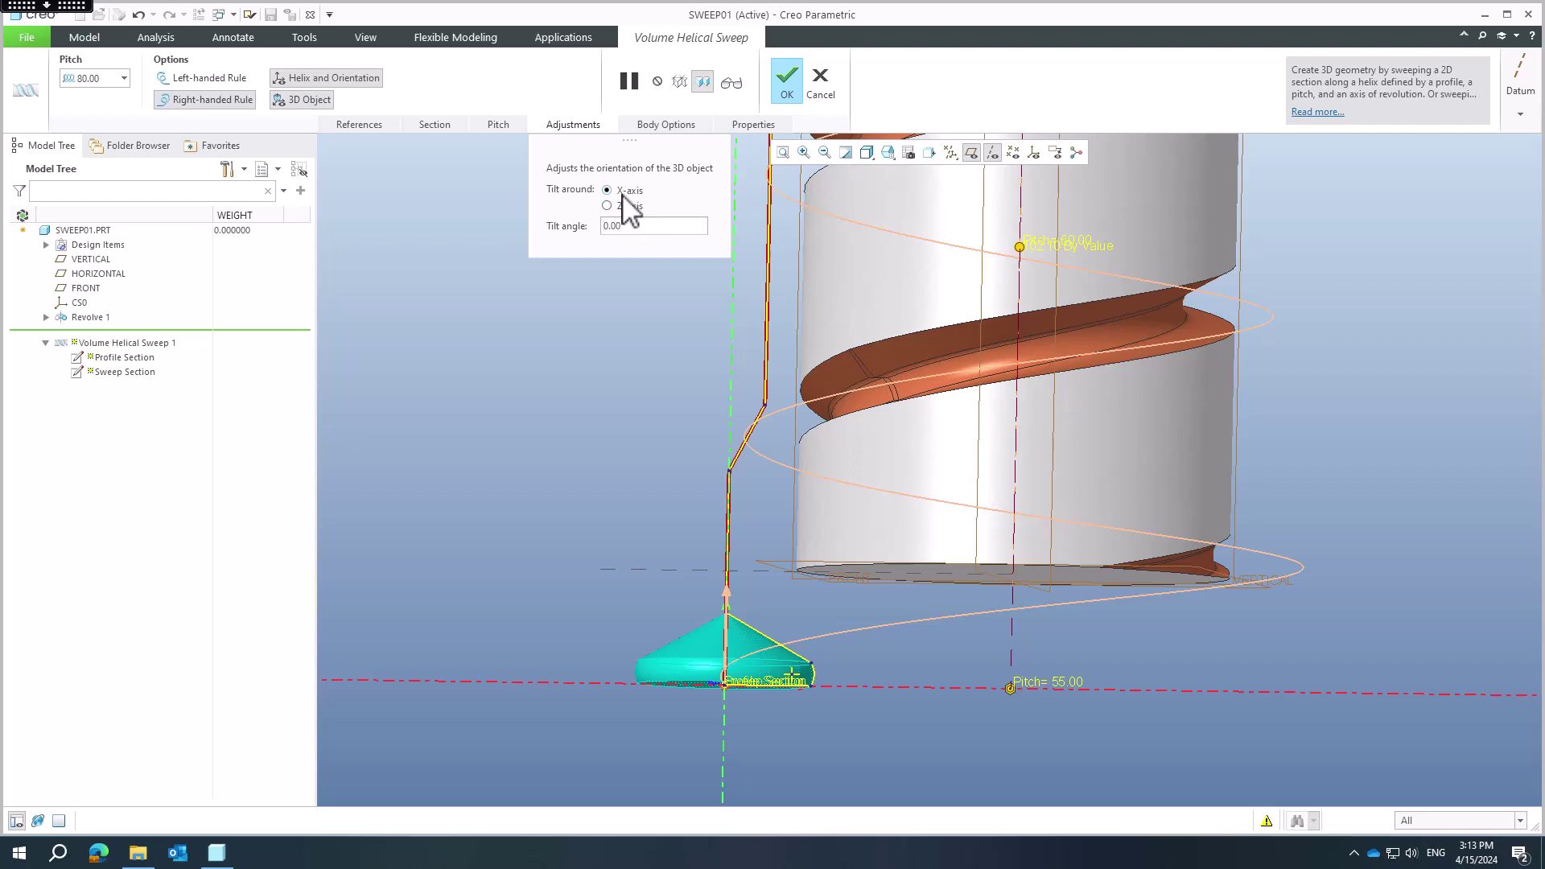
{"action": "left_click_drag", "start_coordinate": [633, 227], "coordinate": [567, 233]}
{"action": "type", "text": "10"}
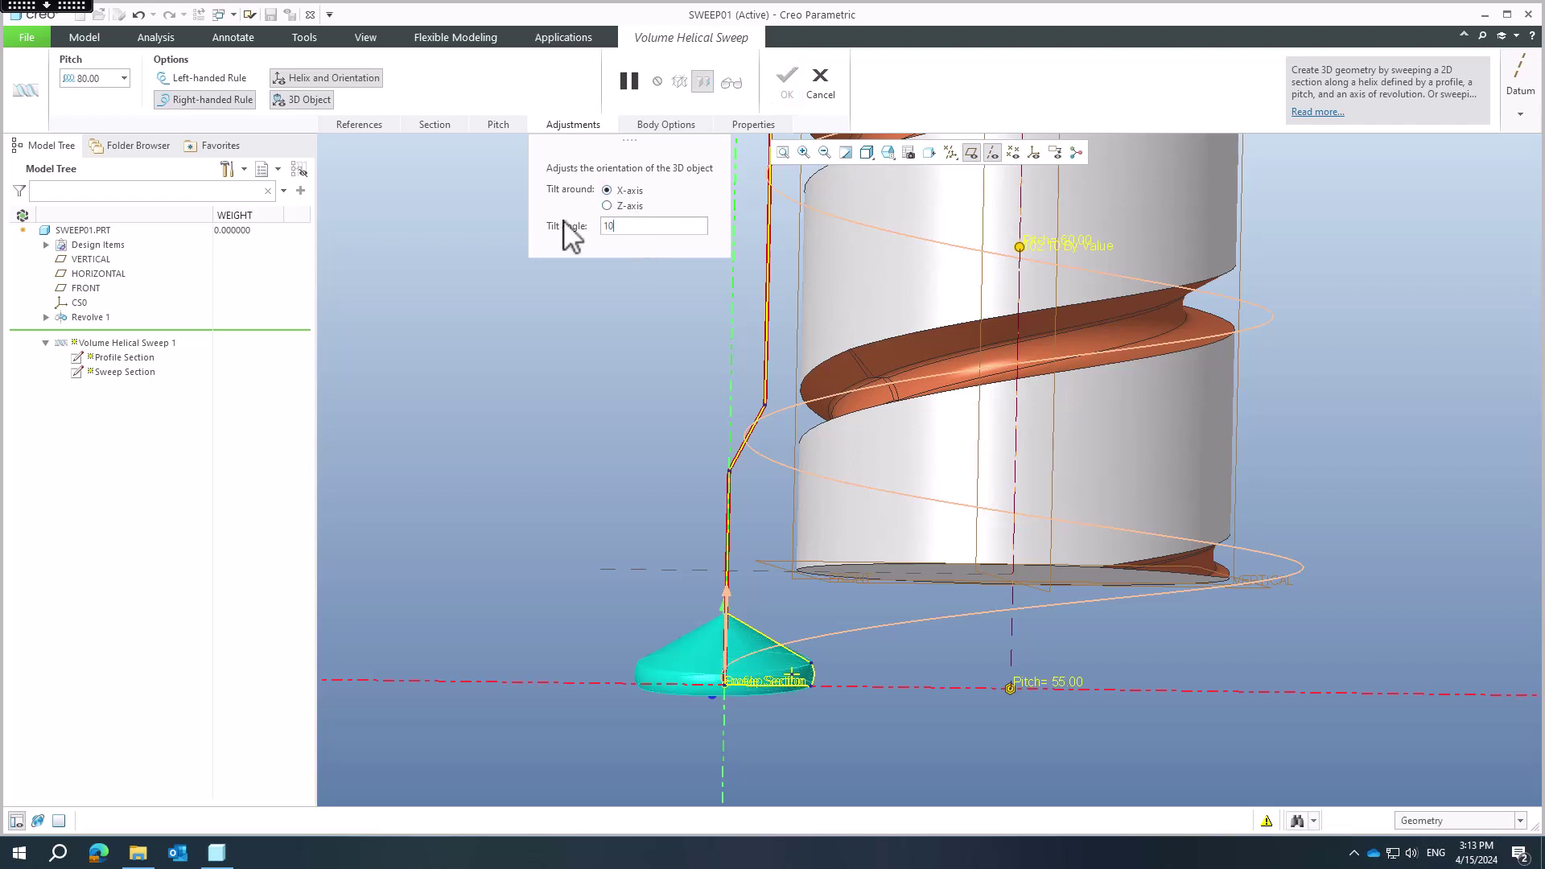
{"action": "key", "text": "Return"}
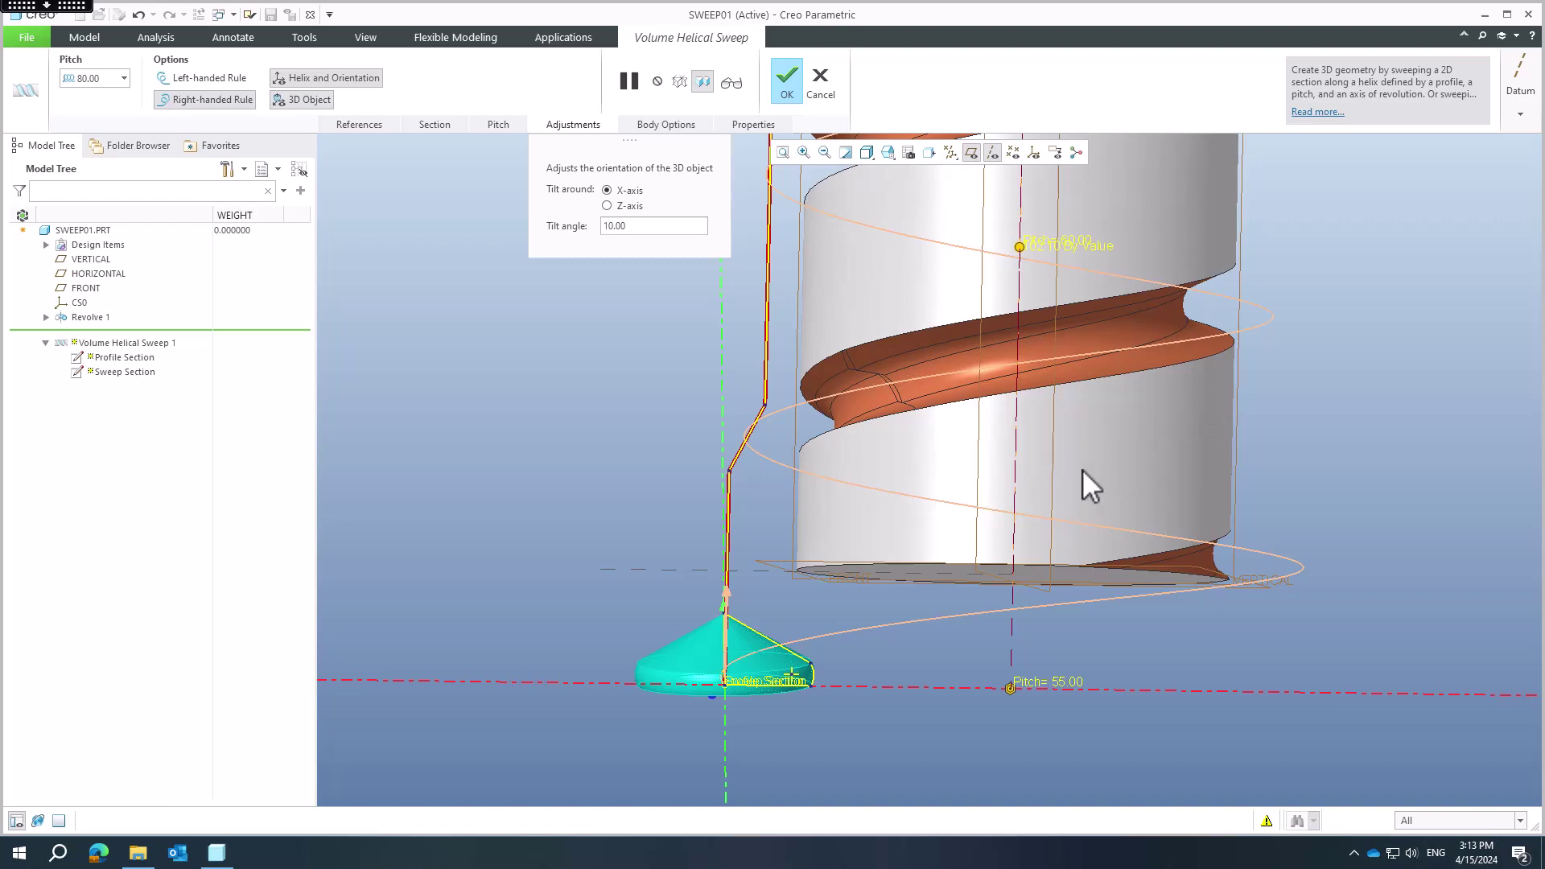
{"action": "middle_click_drag", "start_coordinate": [1074, 470], "coordinate": [837, 465]}
{"action": "scroll", "coordinate": [839, 467], "scroll_direction": "up", "scroll_amount": 2}
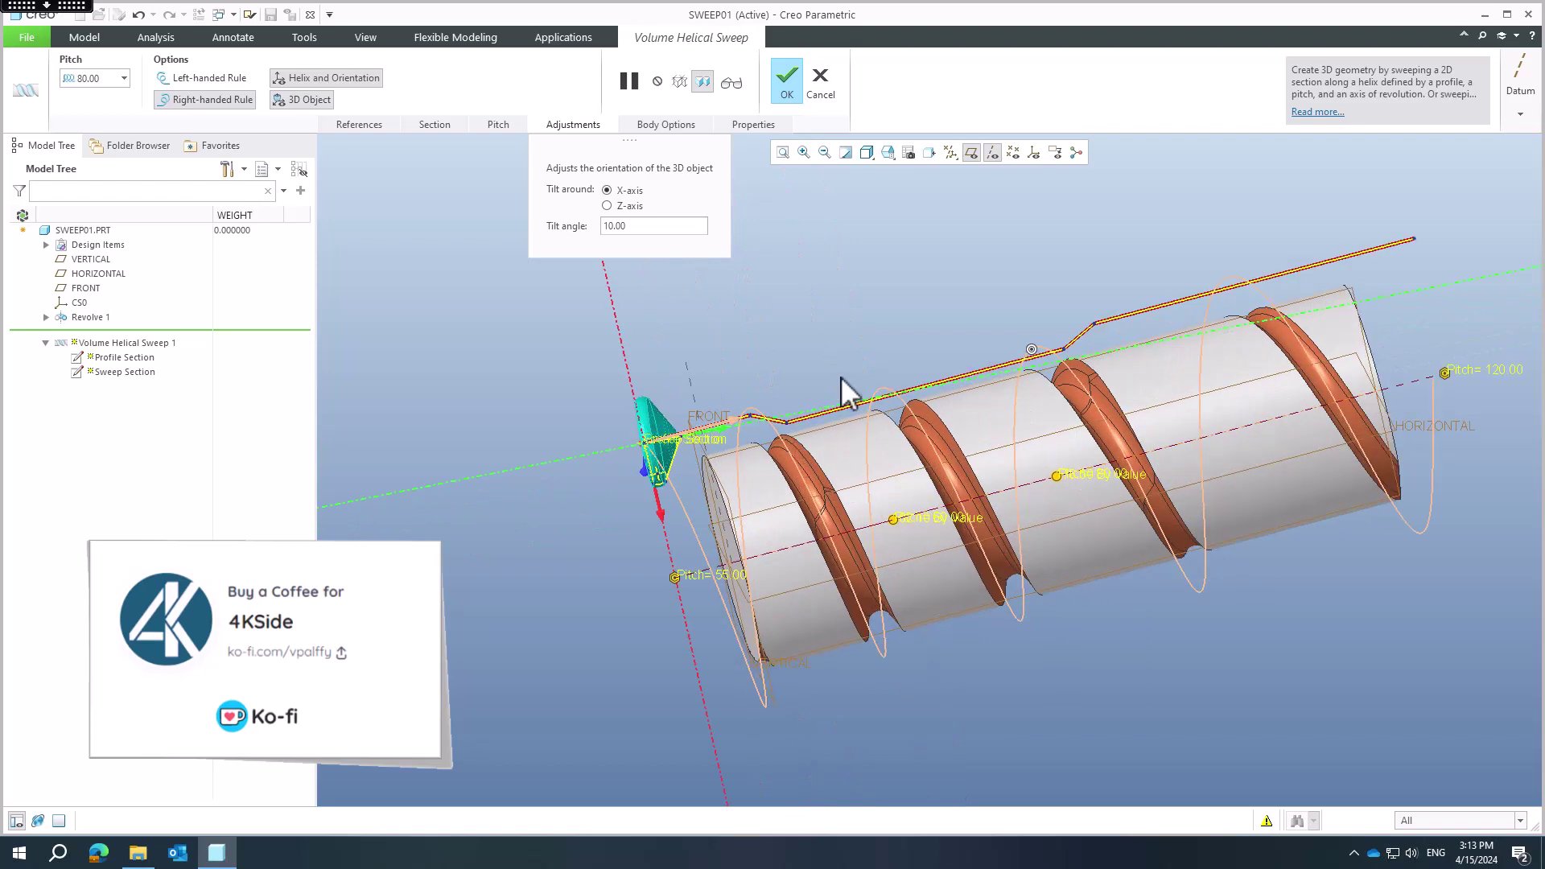
{"action": "scroll", "coordinate": [842, 376], "scroll_direction": "up", "scroll_amount": 2}
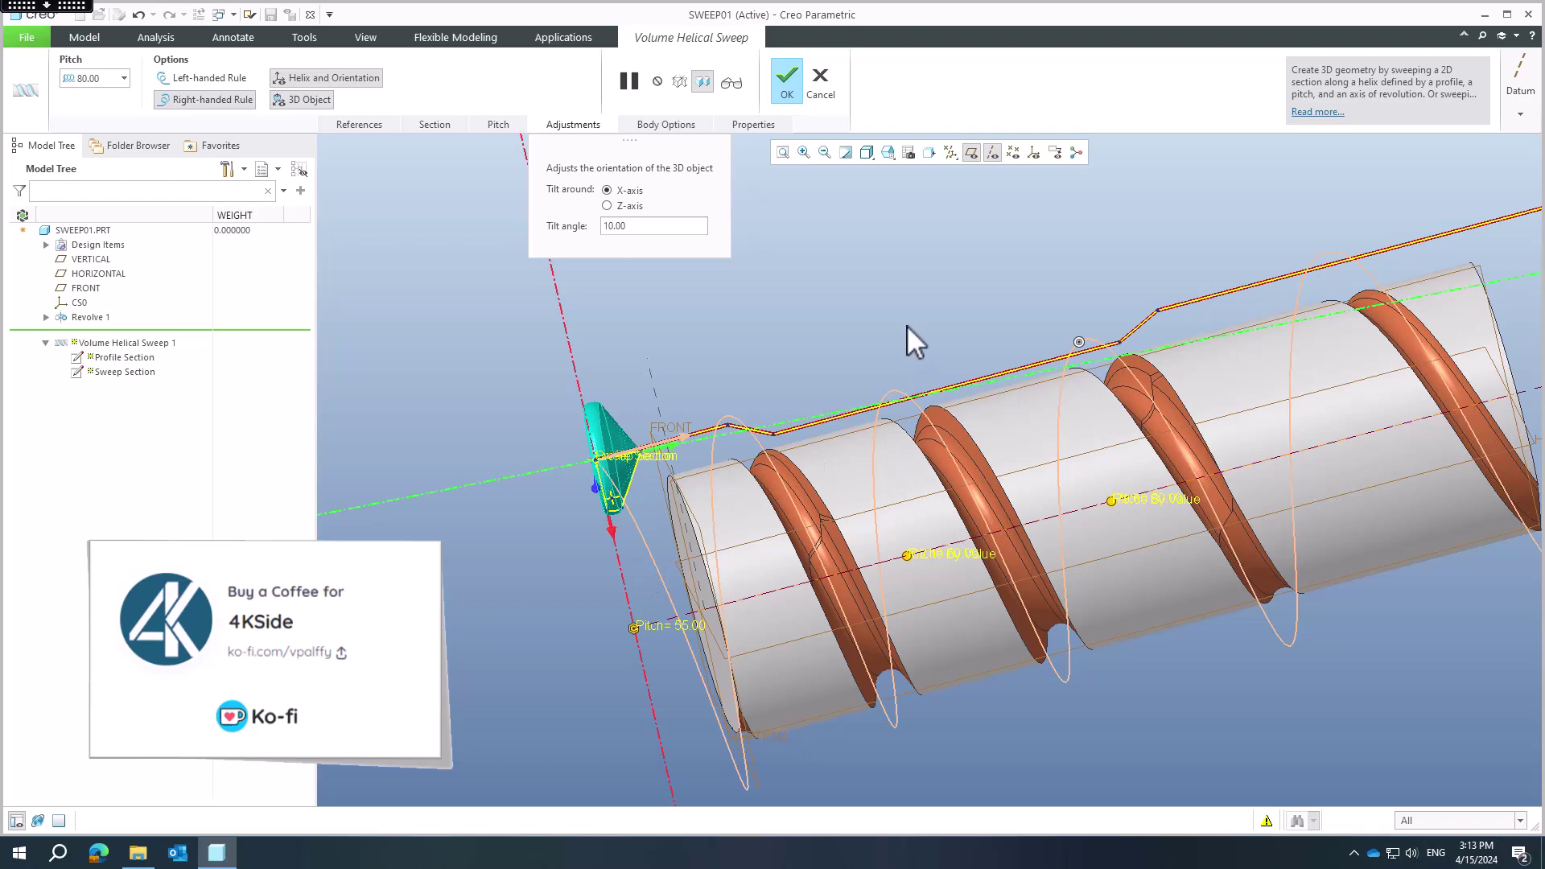
{"action": "scroll", "coordinate": [906, 325], "scroll_direction": "down", "scroll_amount": 3}
{"action": "scroll", "coordinate": [869, 331], "scroll_direction": "up", "scroll_amount": 1}
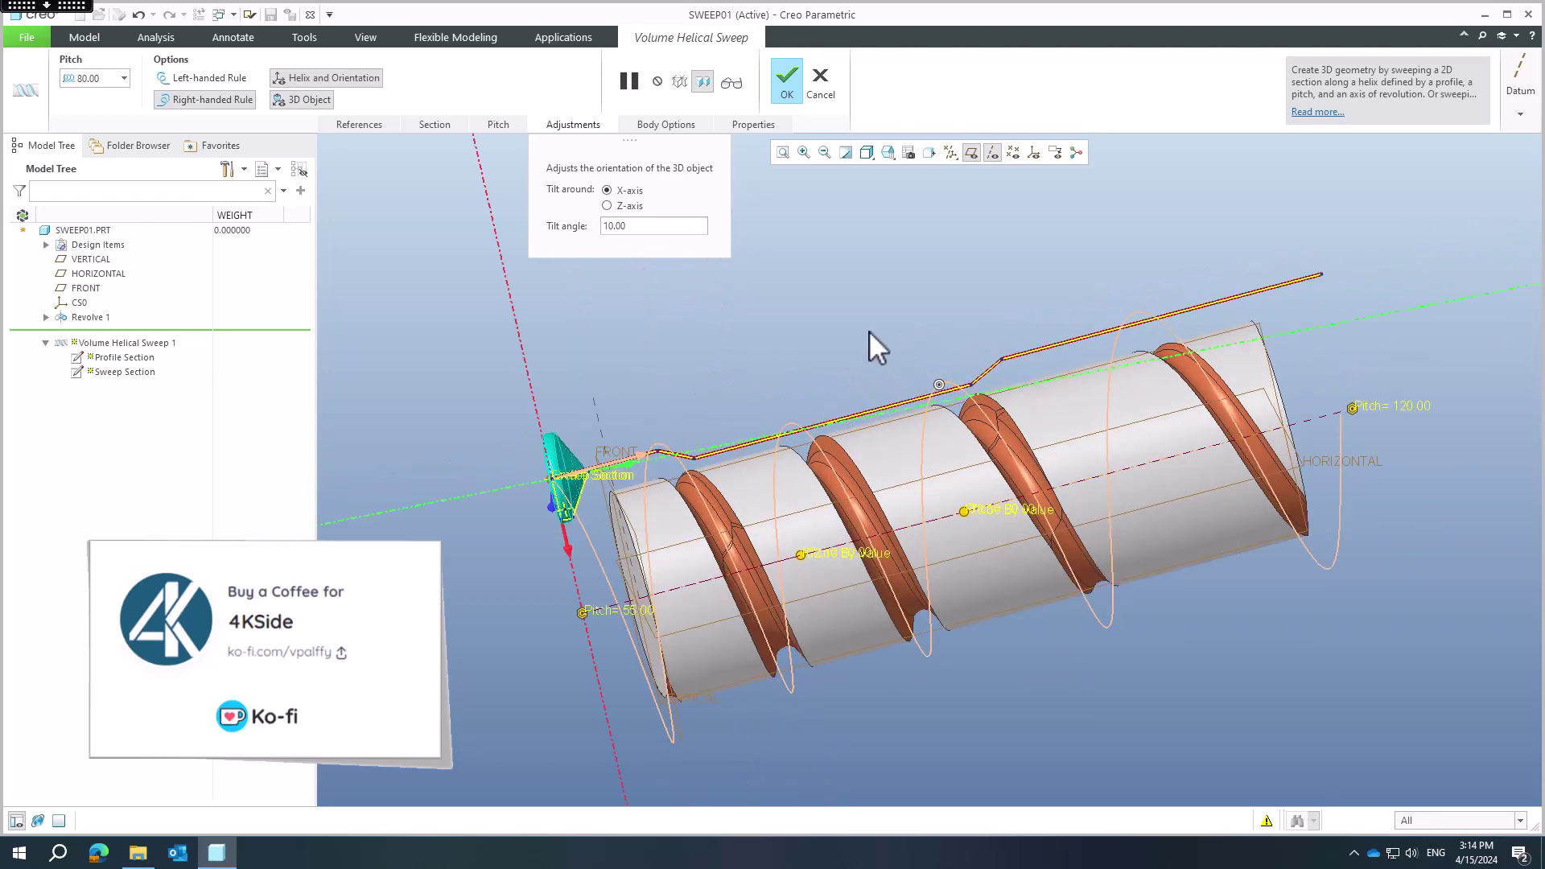